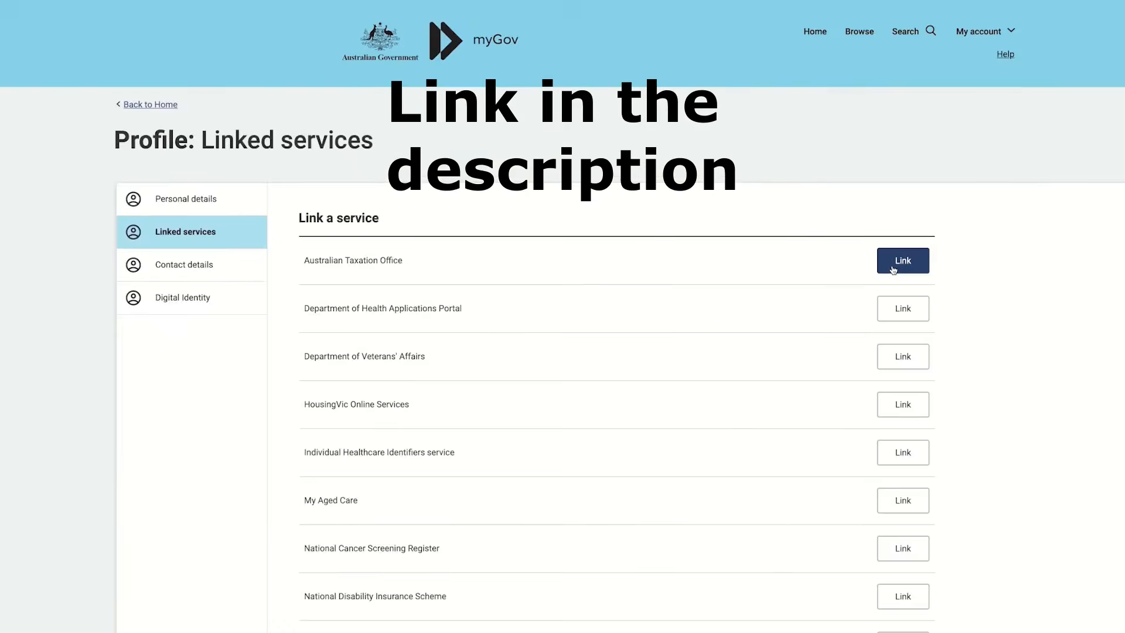
Link the Australian Taxation Office service to the myGov profile and start preparing the Jul 2022 - Jun 2023 tax return.
click(893, 270)
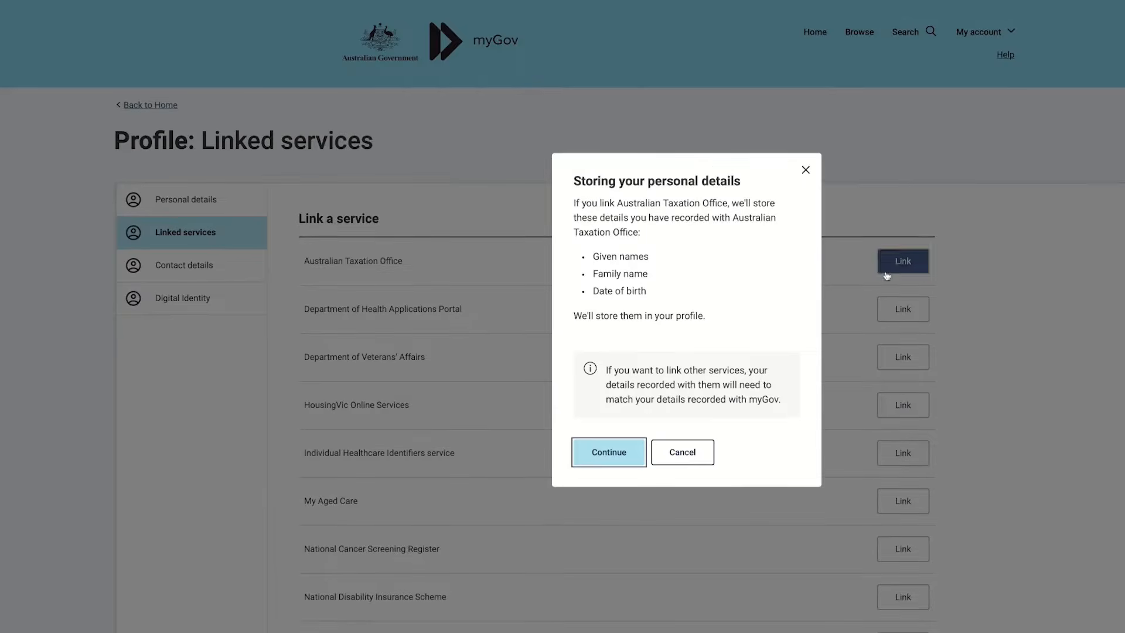
click(605, 451)
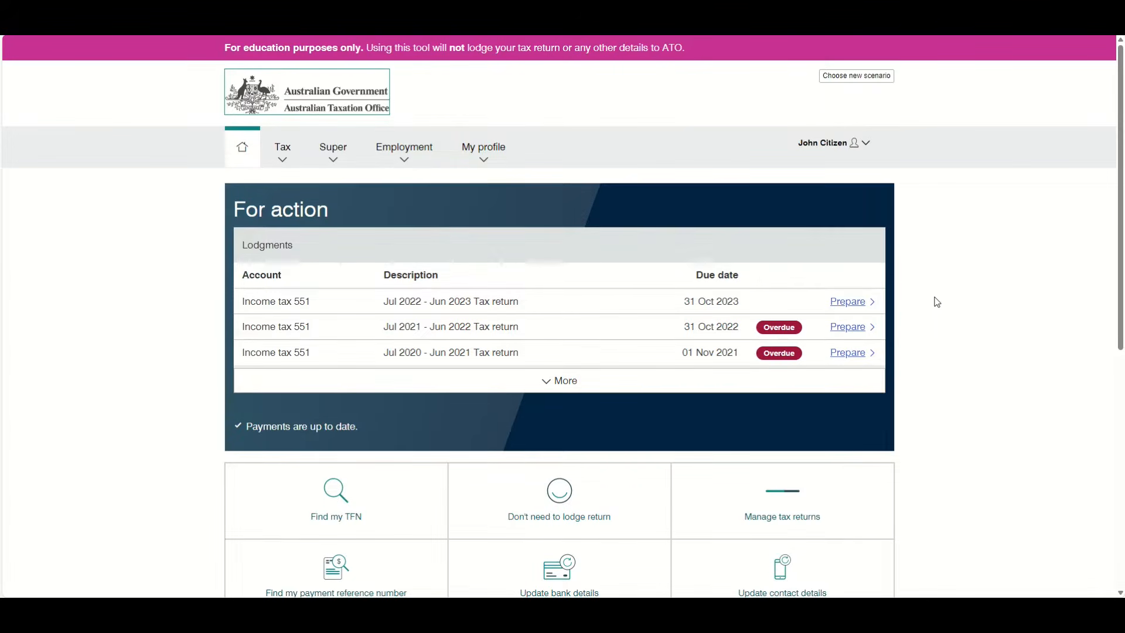
click(874, 302)
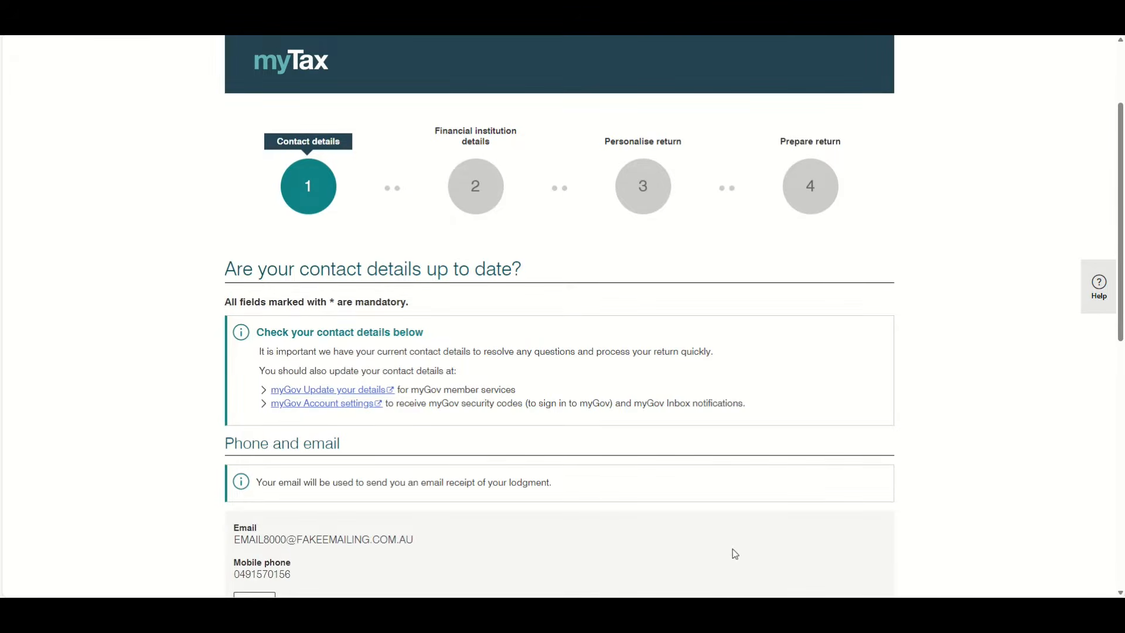
Open the phone and email details for editing, save them, and continue past the contact details stage.
scroll(254, 183, down, 6)
click(254, 184)
scroll(264, 187, down, 1)
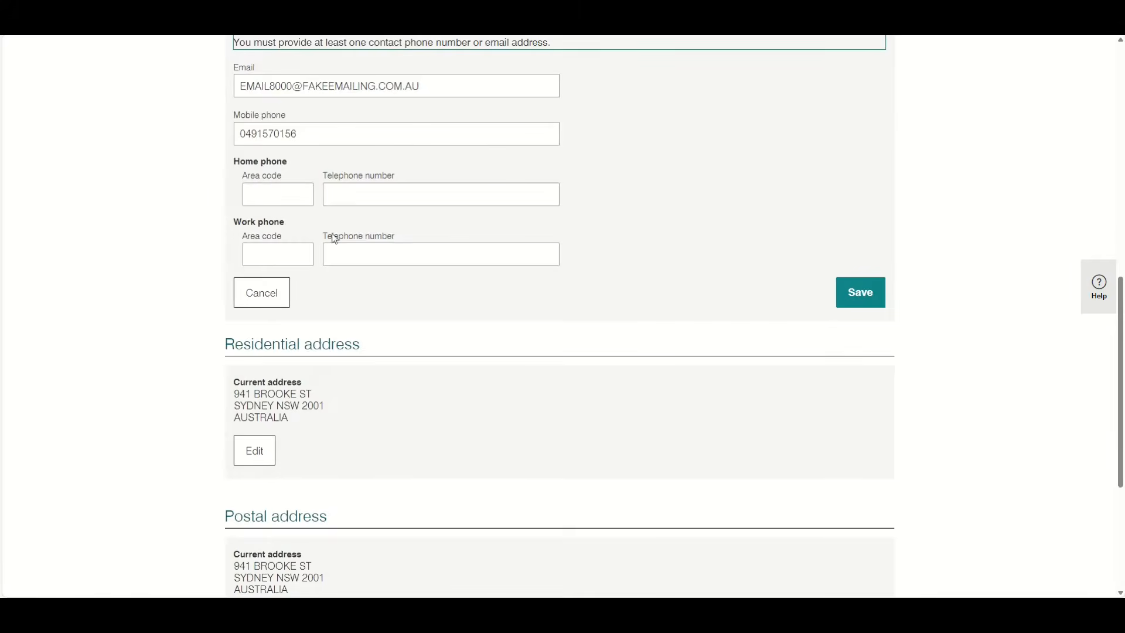
click(845, 292)
scroll(850, 351, down, 3)
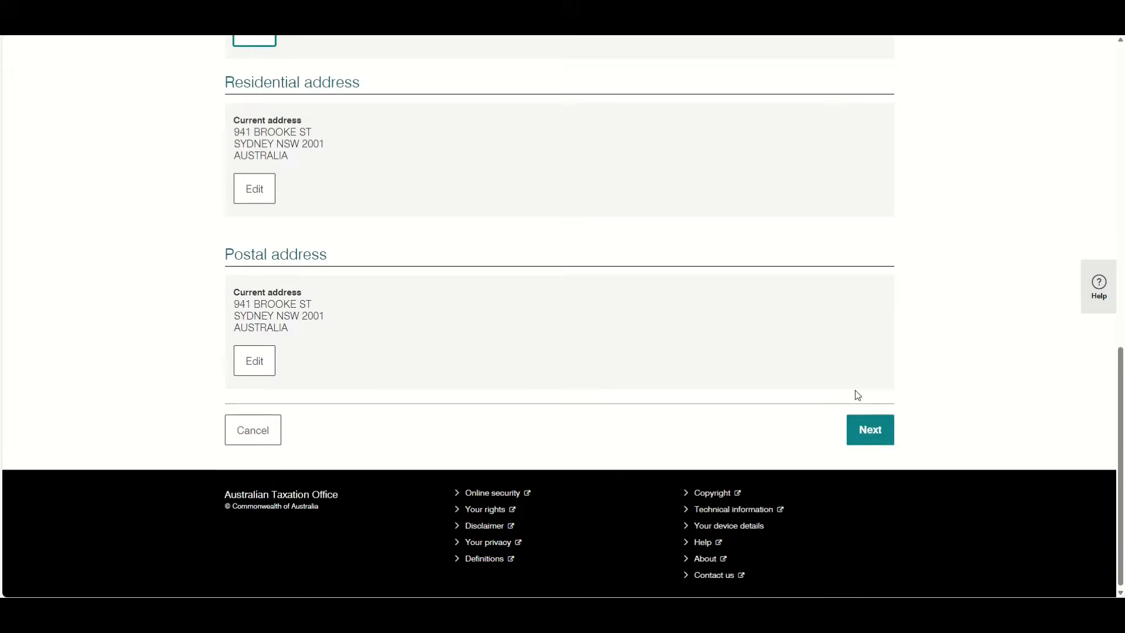
click(870, 439)
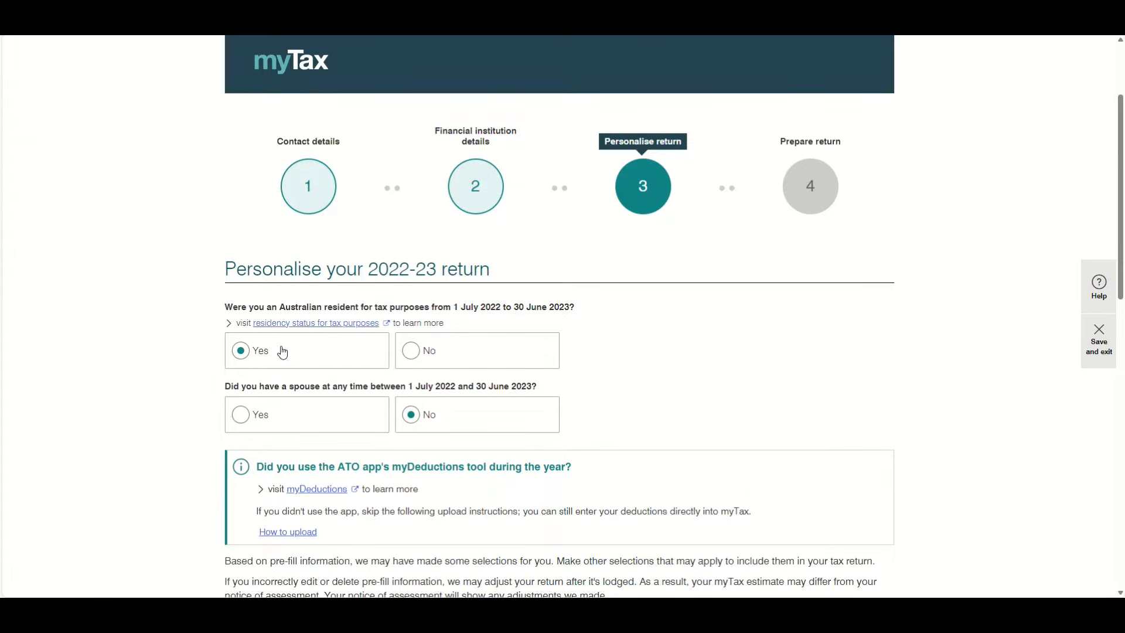
Answer Yes to Australian tax residency and include sole trader income, selecting Business/Sole trader income or loss.
click(334, 332)
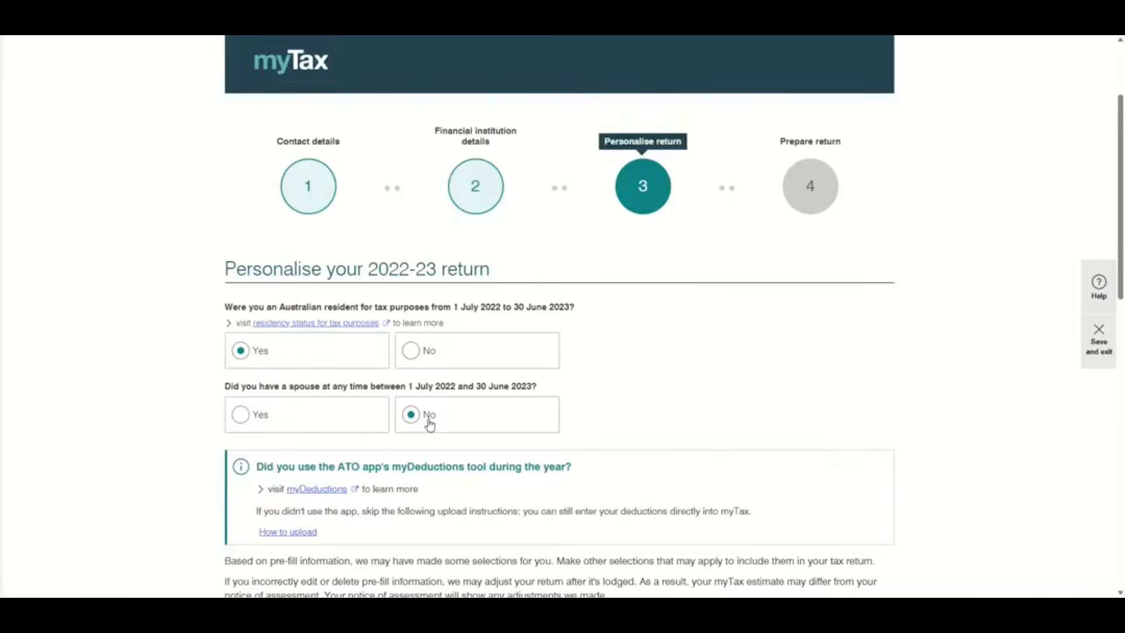
scroll(451, 437, down, 4)
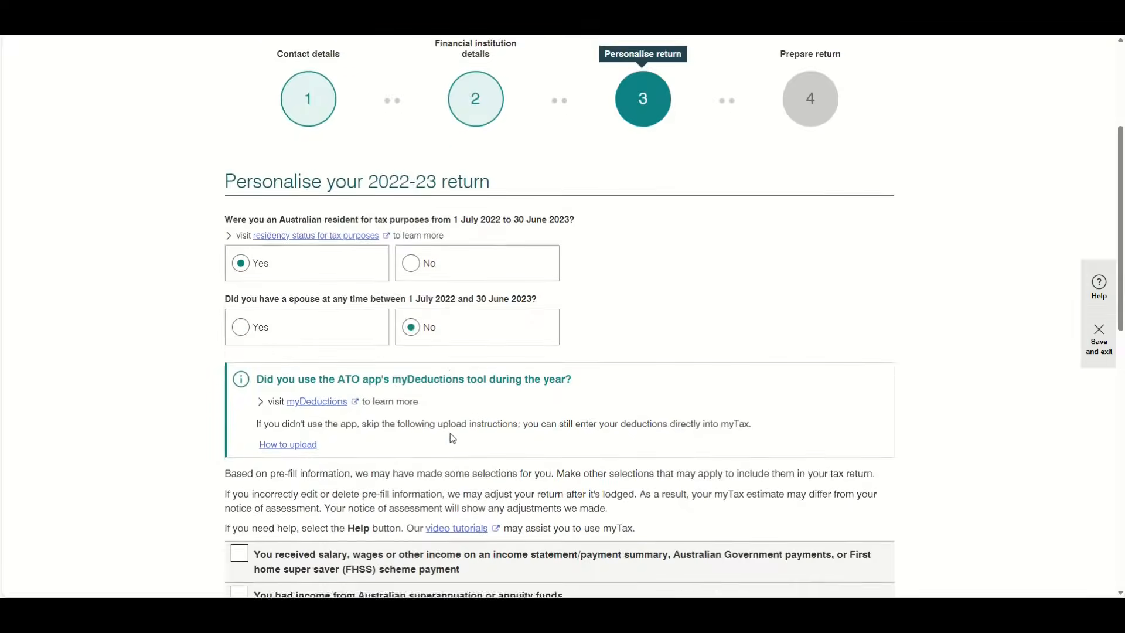
scroll(451, 437, down, 1)
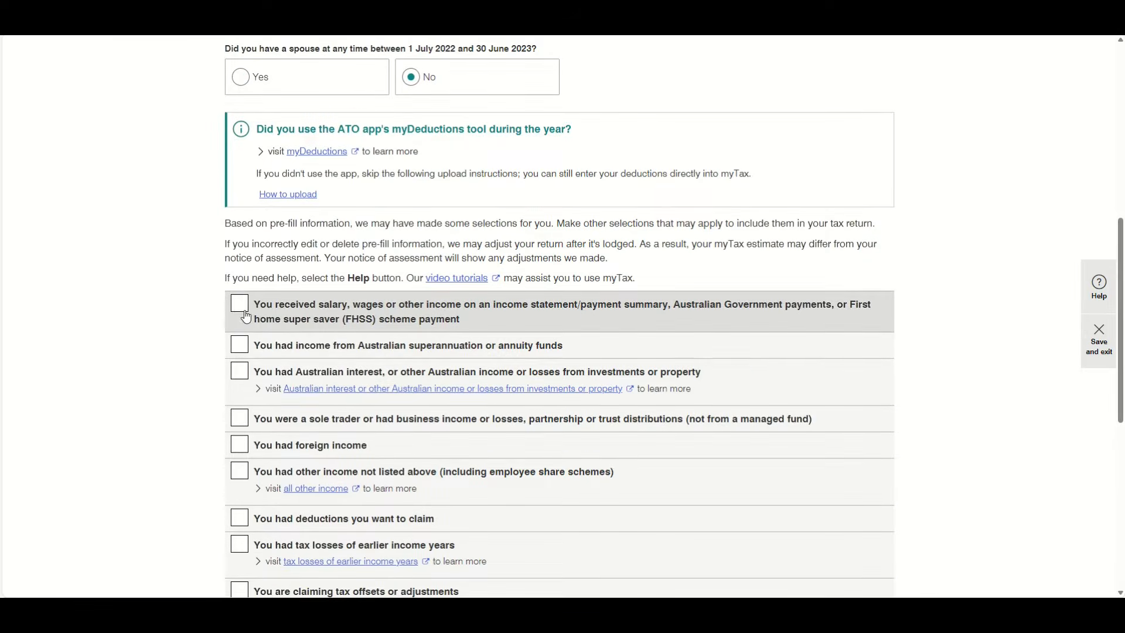
scroll(245, 378, down, 1)
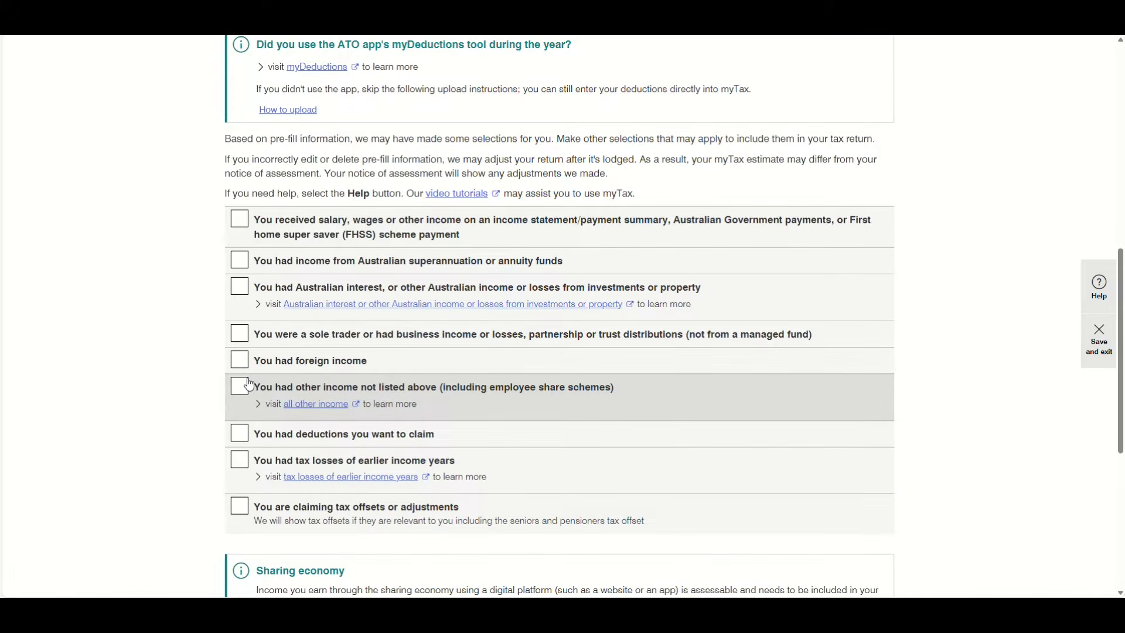
click(240, 335)
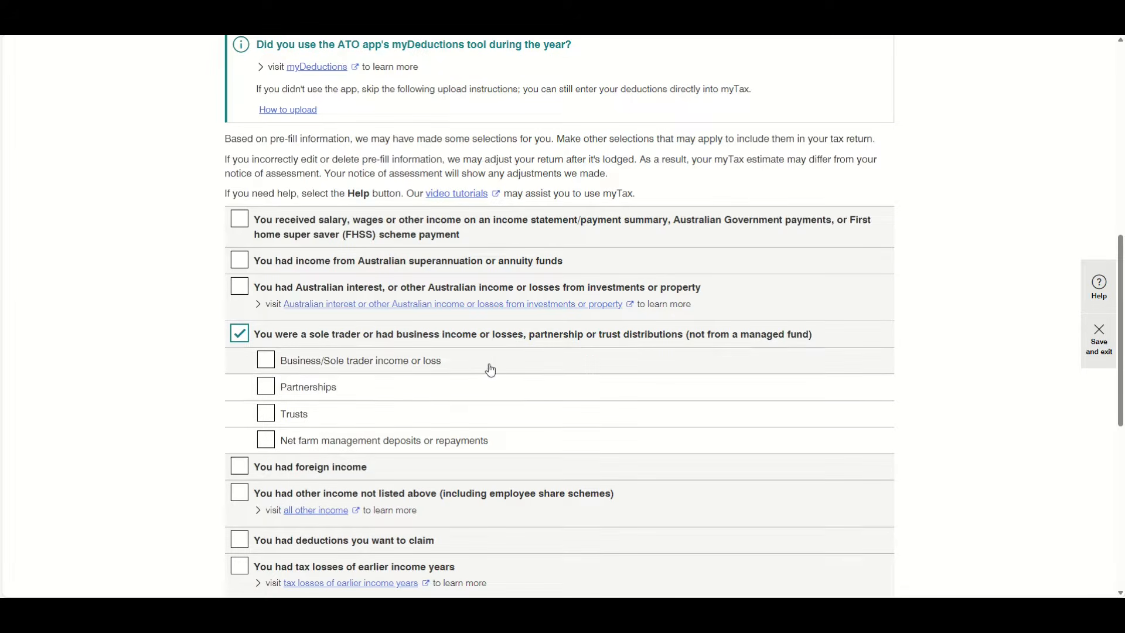
click(267, 363)
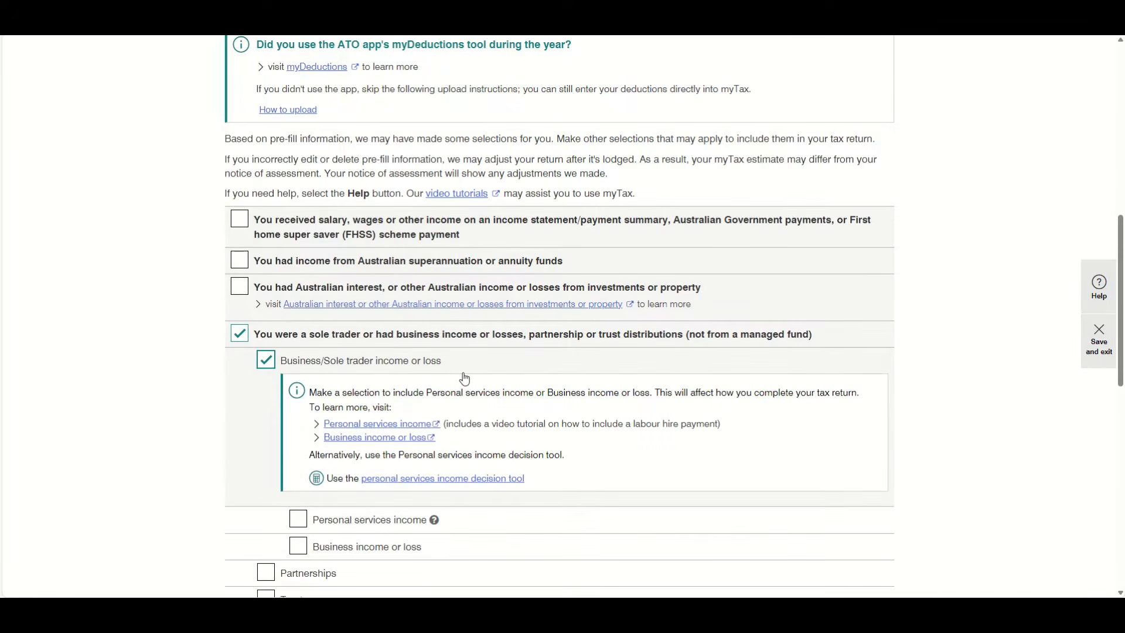
Open the personal services income decision tool and answer Yes to having worked for yourself or your own business.
scroll(464, 379, down, 2)
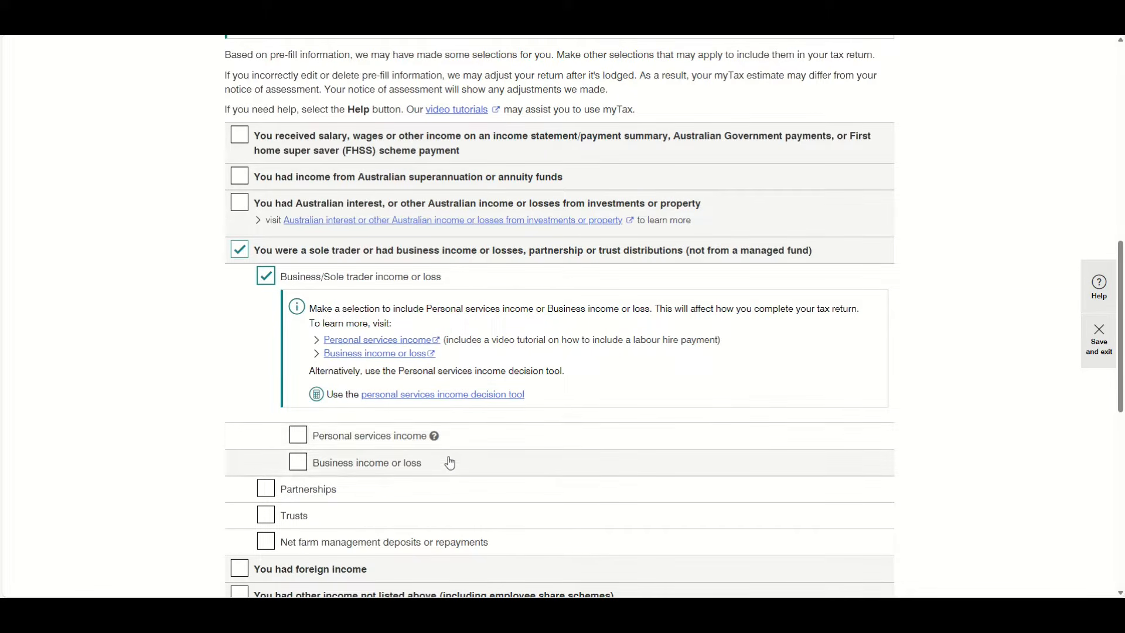
click(514, 396)
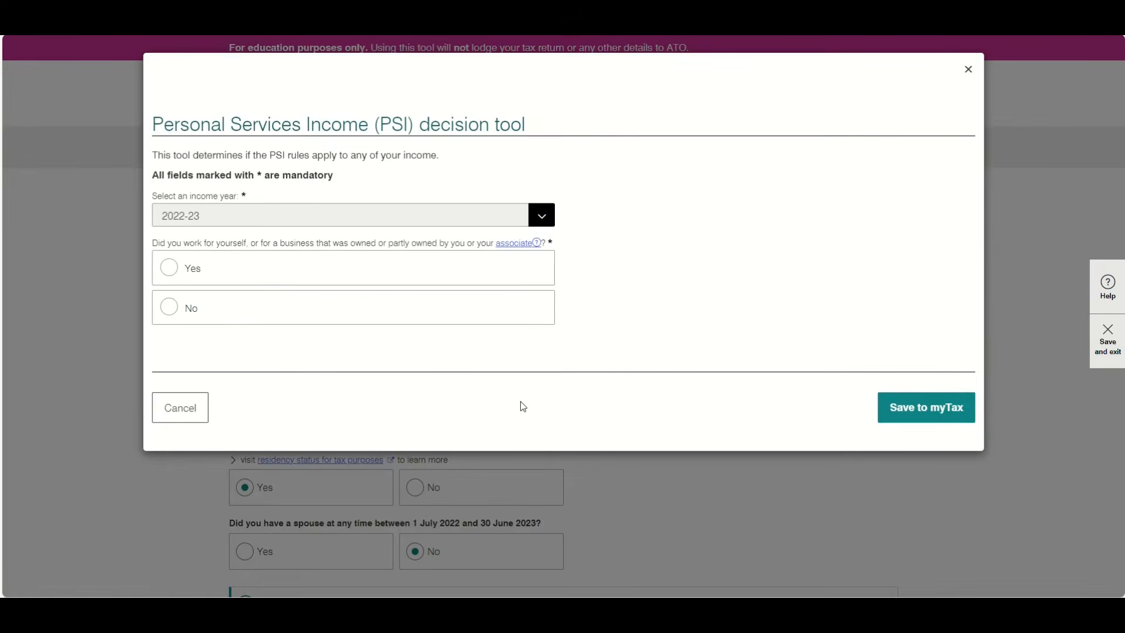
click(169, 270)
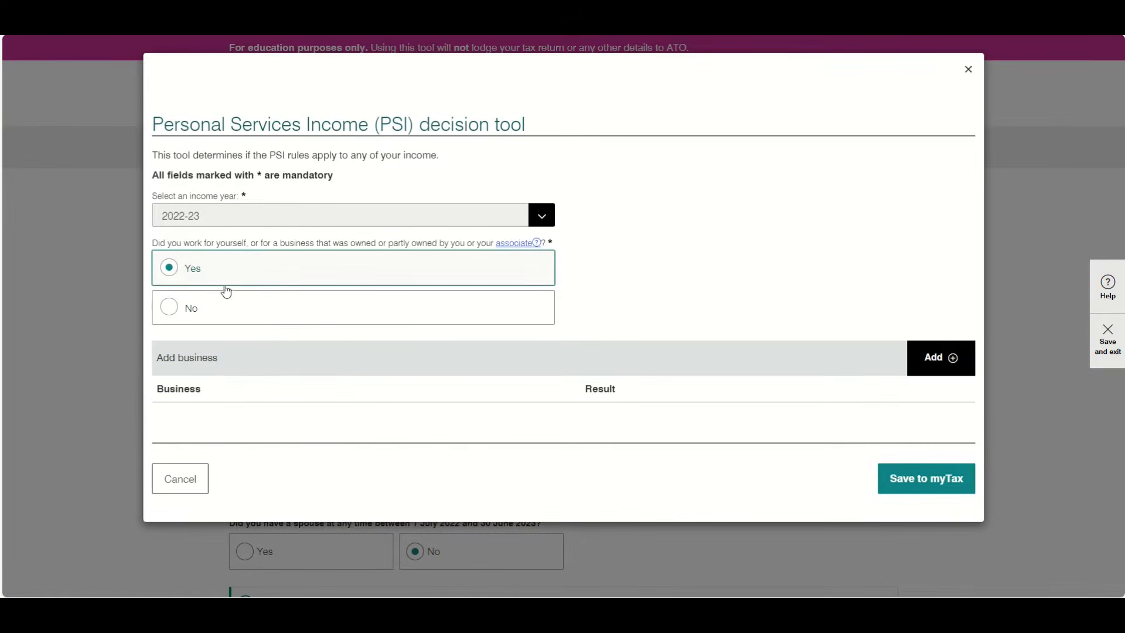
Add a business named "Money With Dan" in the PSI decision tool.
click(939, 369)
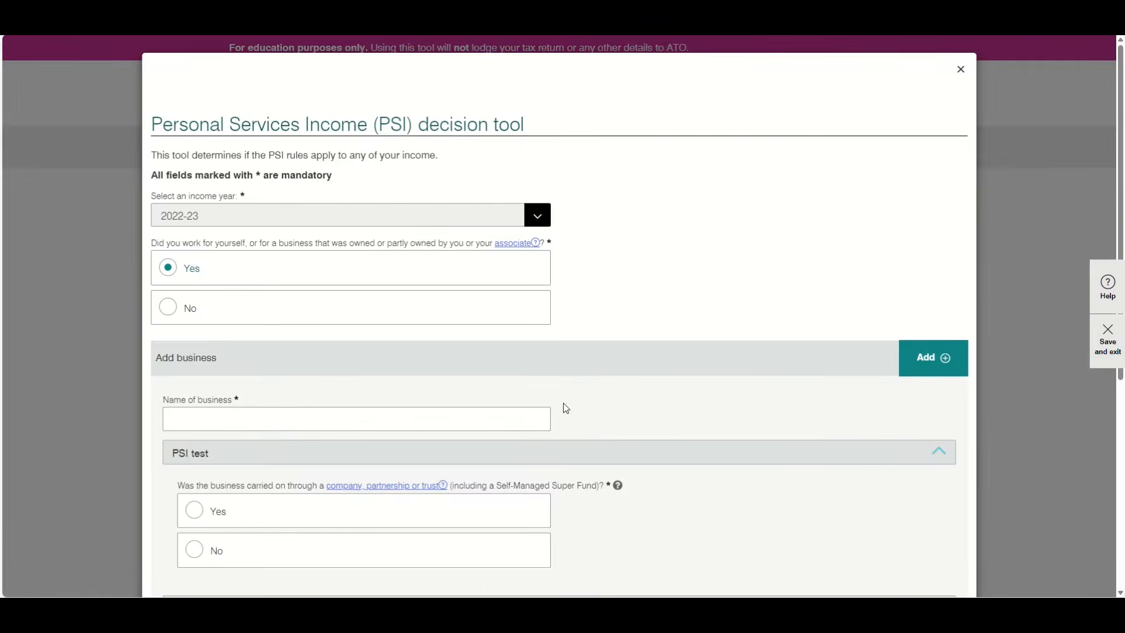
scroll(564, 404, down, 3)
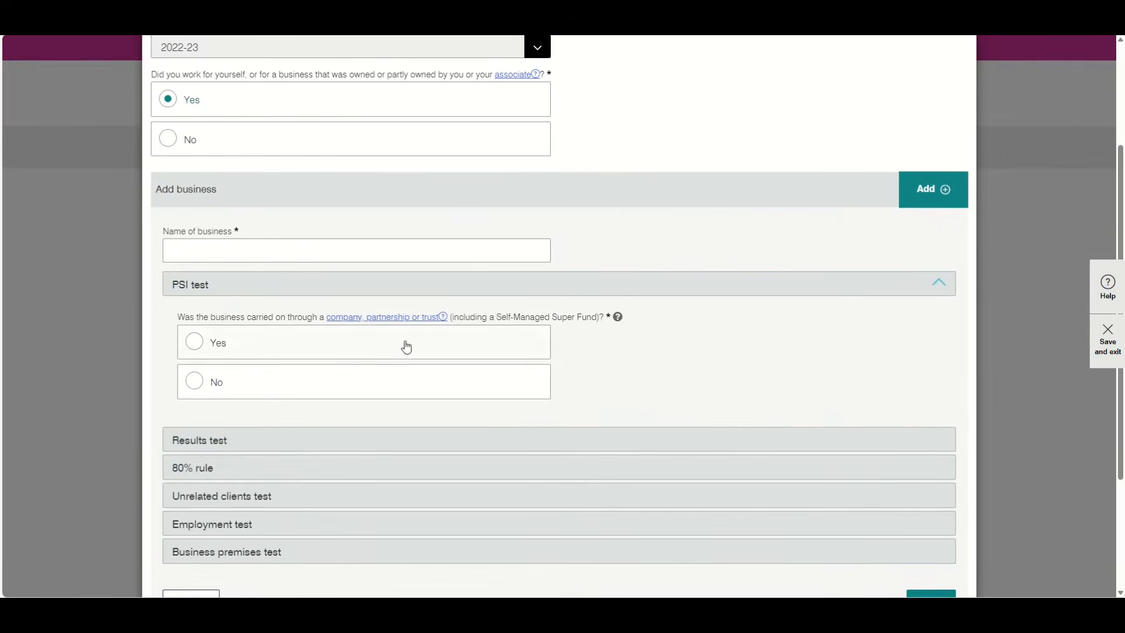
click(299, 255)
text(oney With Dan)
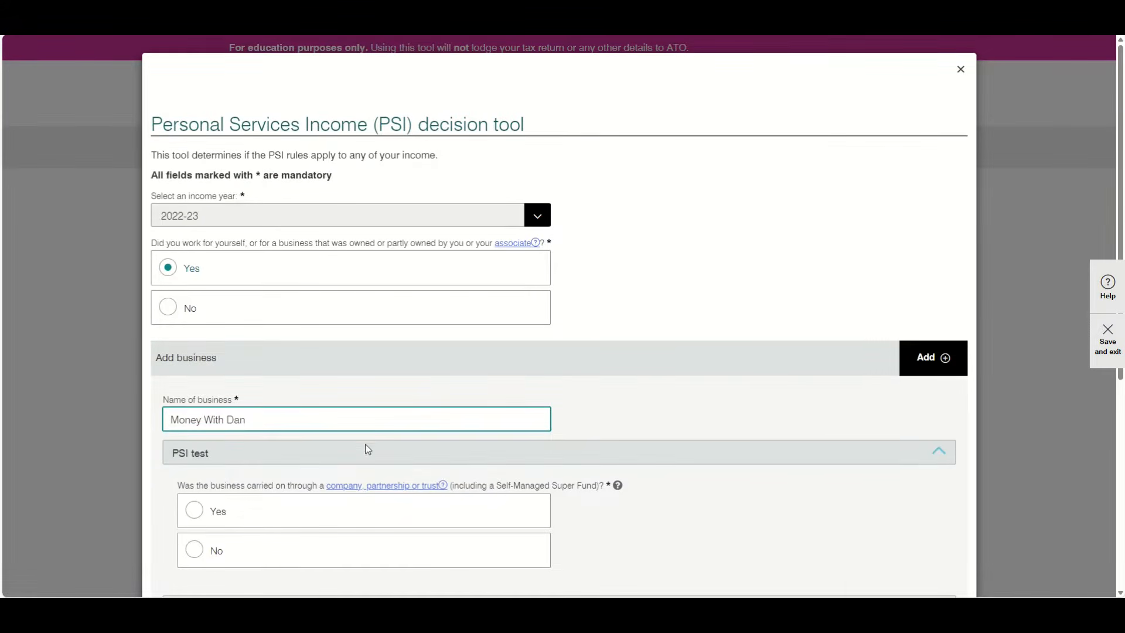
In the PSI test, answer No to company, partnership or trust and No to all labour hire income, and consult the labour hire firm help.
scroll(364, 450, down, 3)
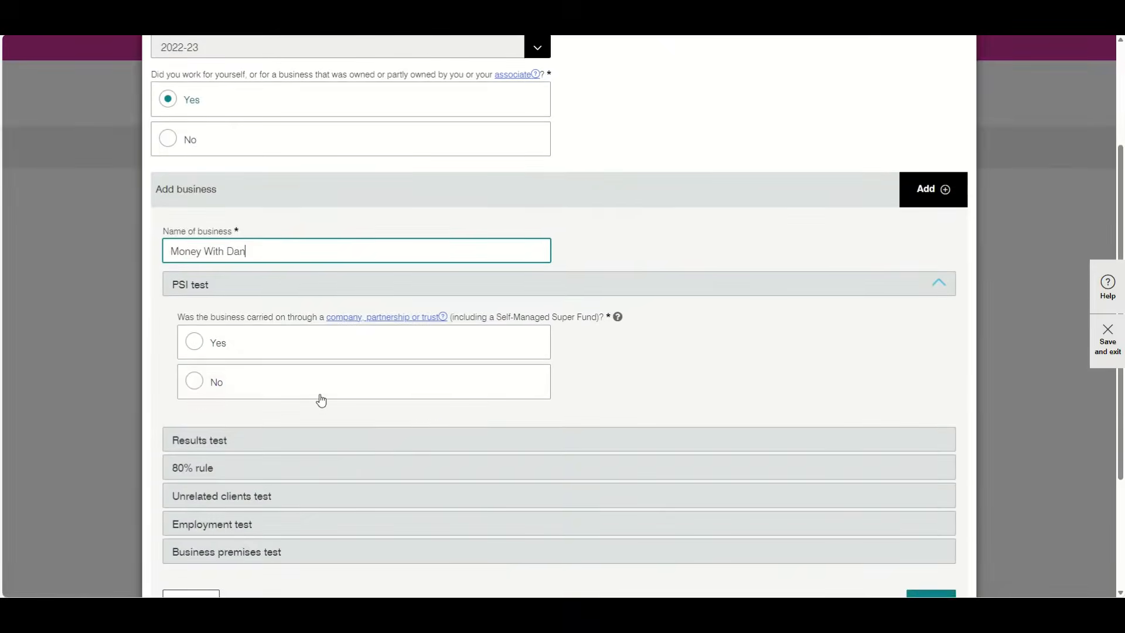
click(283, 388)
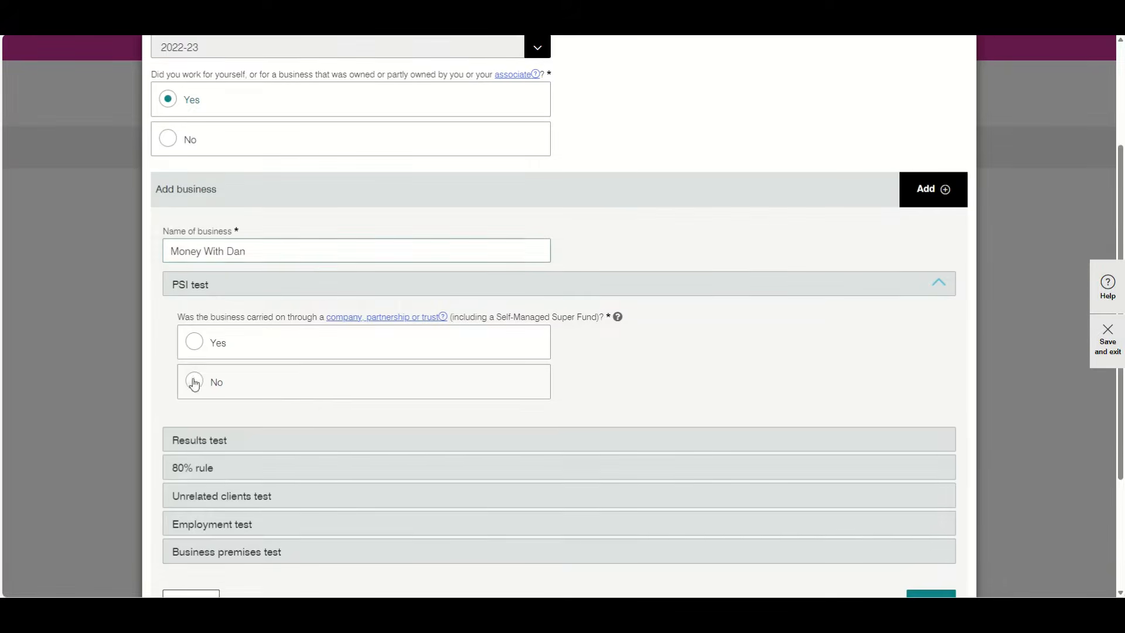
scroll(282, 392, down, 1)
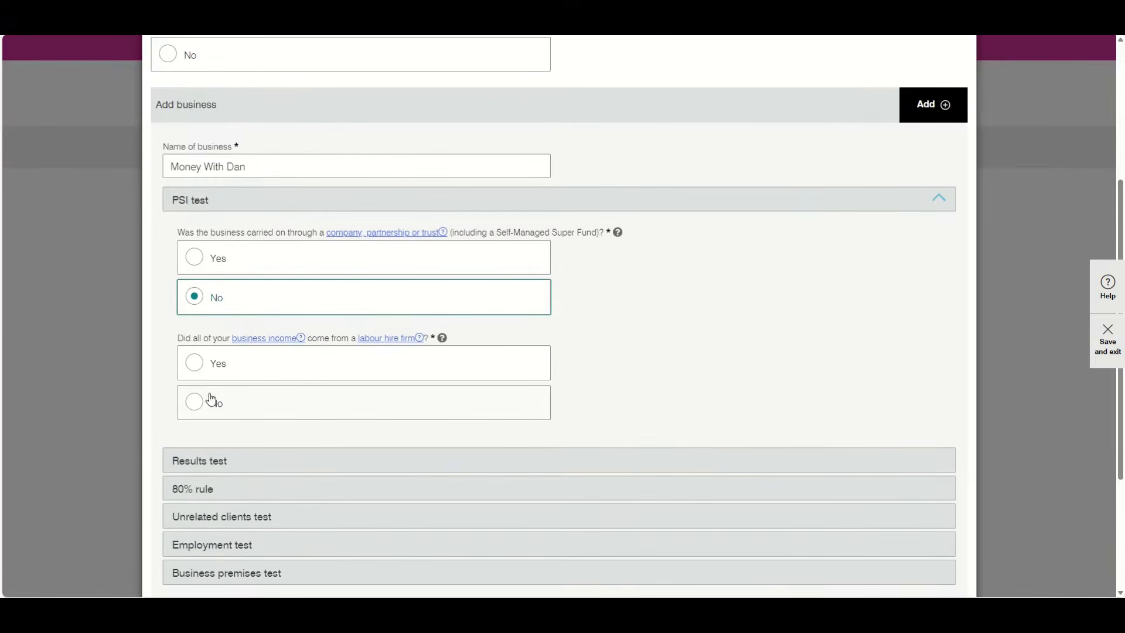
click(193, 403)
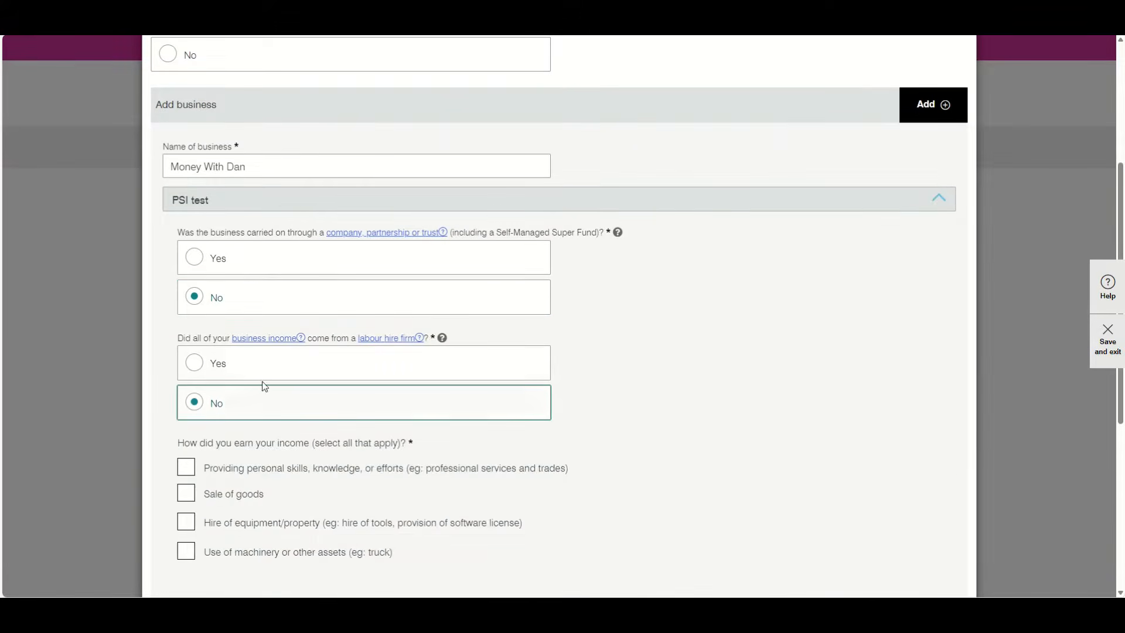
click(379, 340)
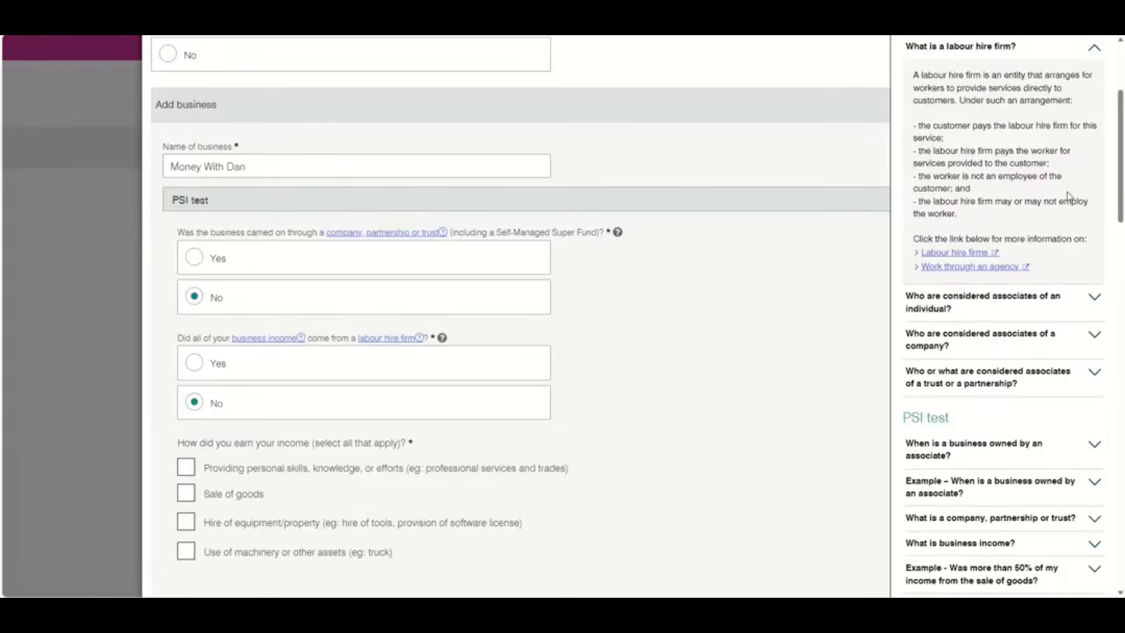
scroll(1068, 198, up, 5)
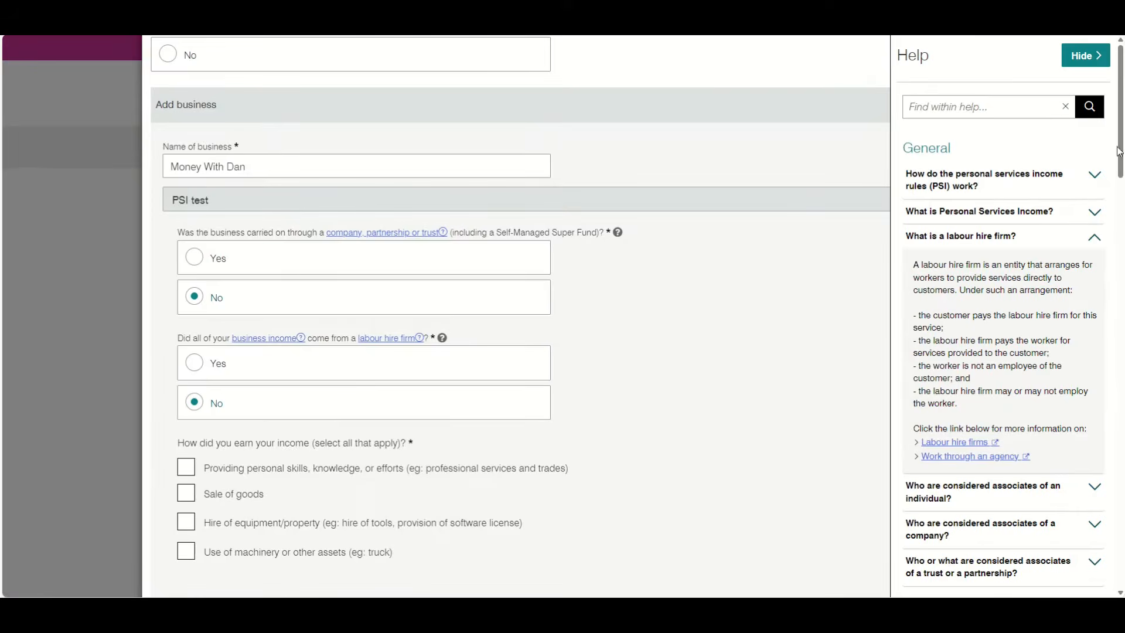
click(1084, 53)
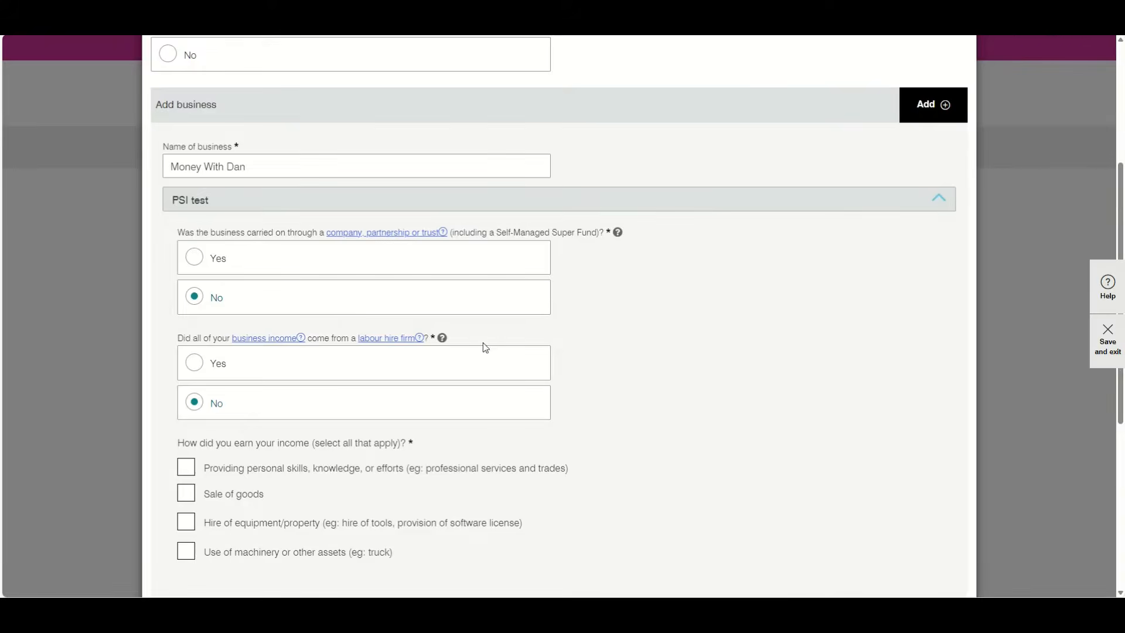
Select personal skills and sale of goods as income sources, and answer No to over 50% of every transaction coming from goods.
scroll(309, 382, down, 1)
scroll(309, 382, down, 1)
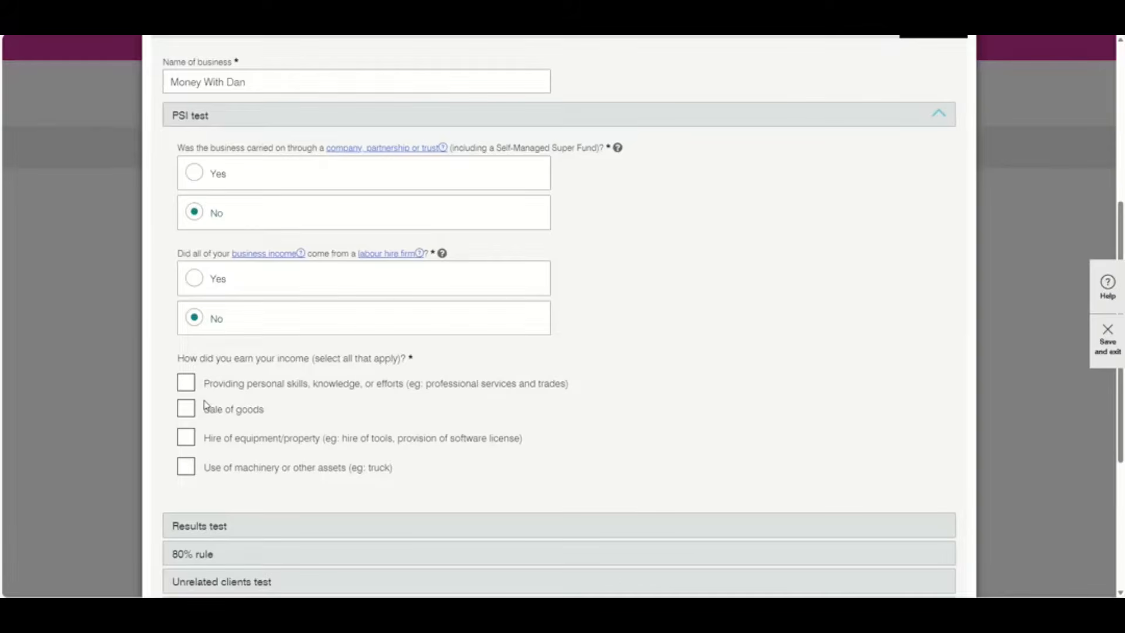
click(196, 389)
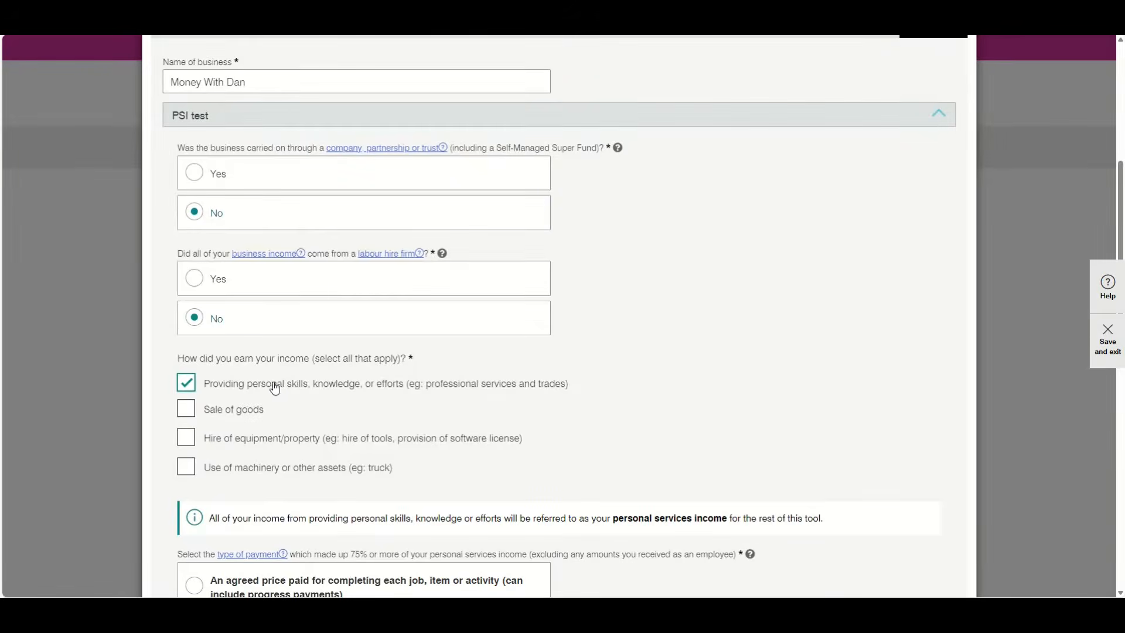
click(187, 417)
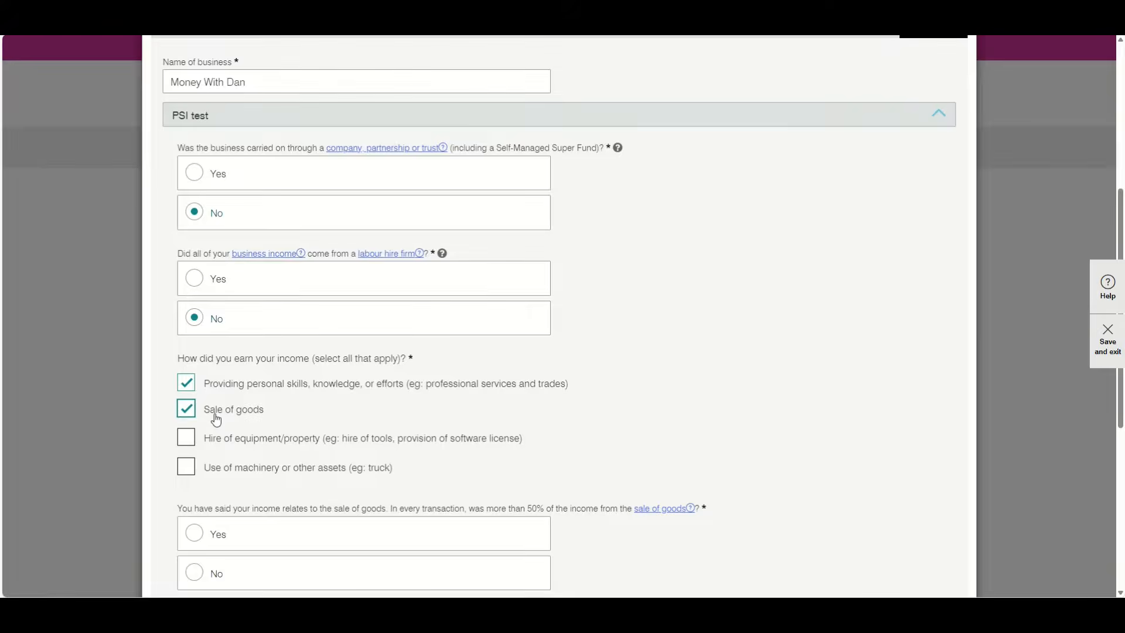
scroll(216, 420, down, 2)
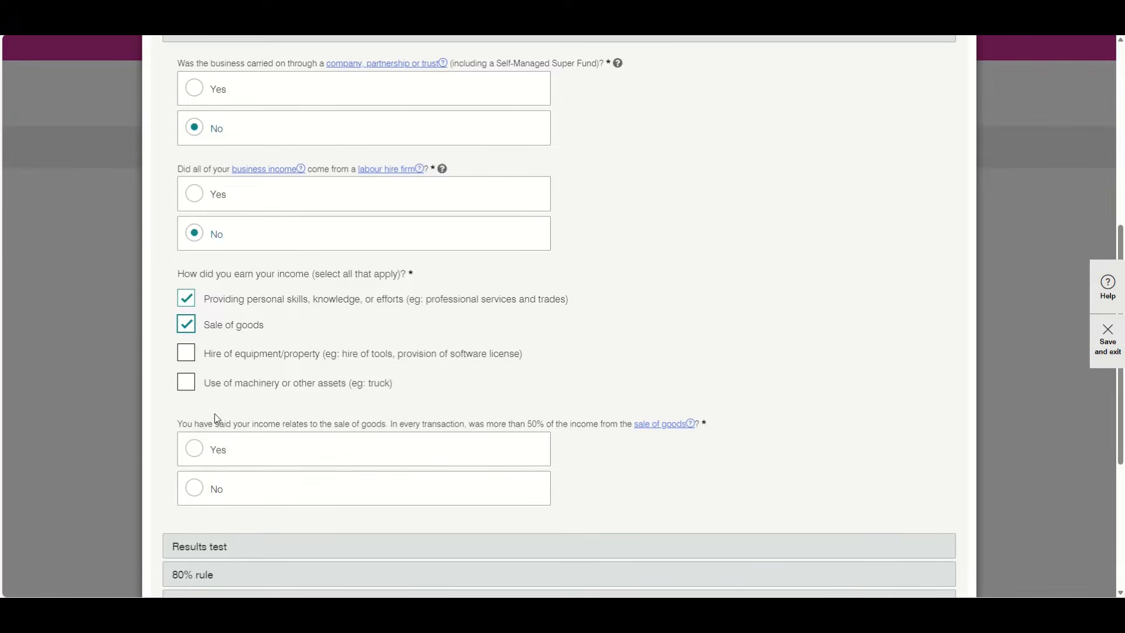
scroll(214, 414, down, 2)
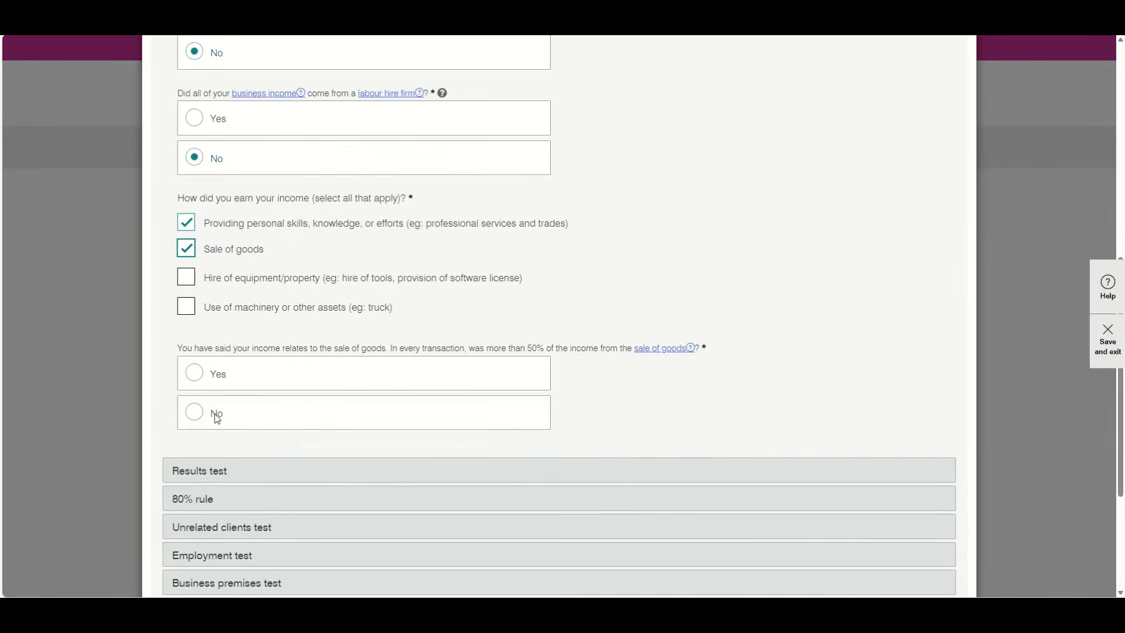
click(199, 416)
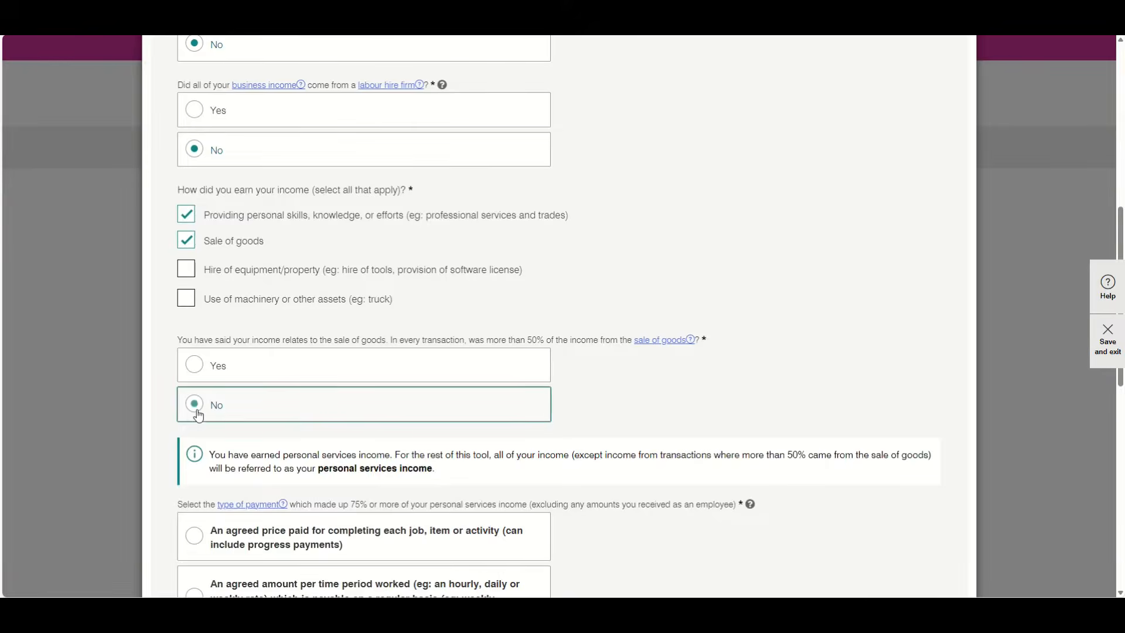
Complete the PSI test by choosing commissions from a business you act on behalf of as the main payment type.
scroll(265, 422, down, 4)
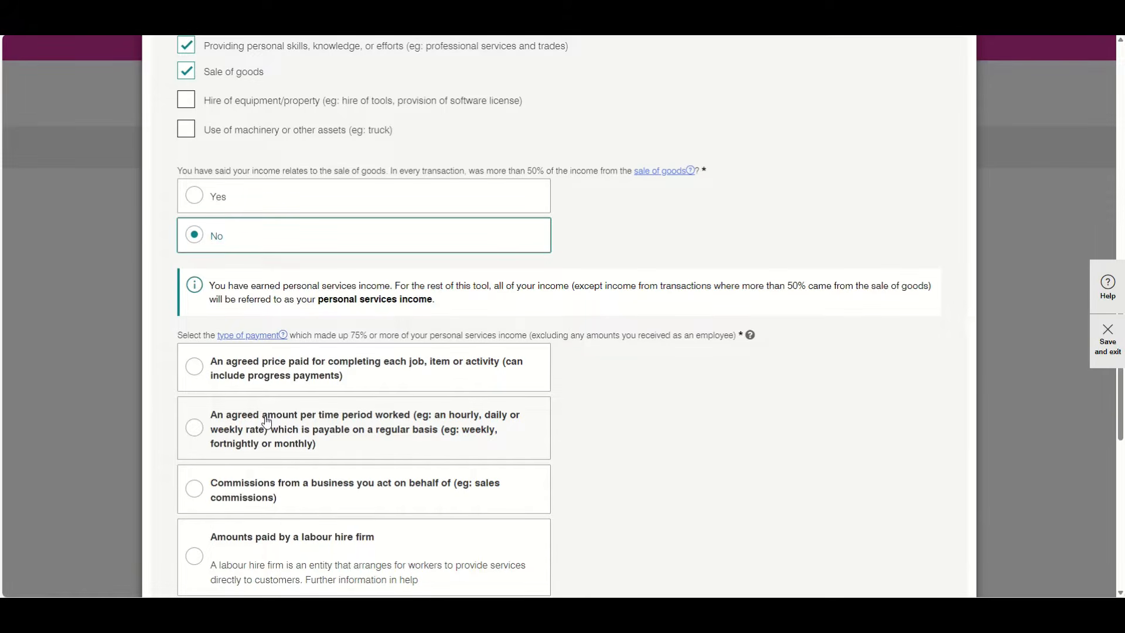
scroll(267, 421, down, 4)
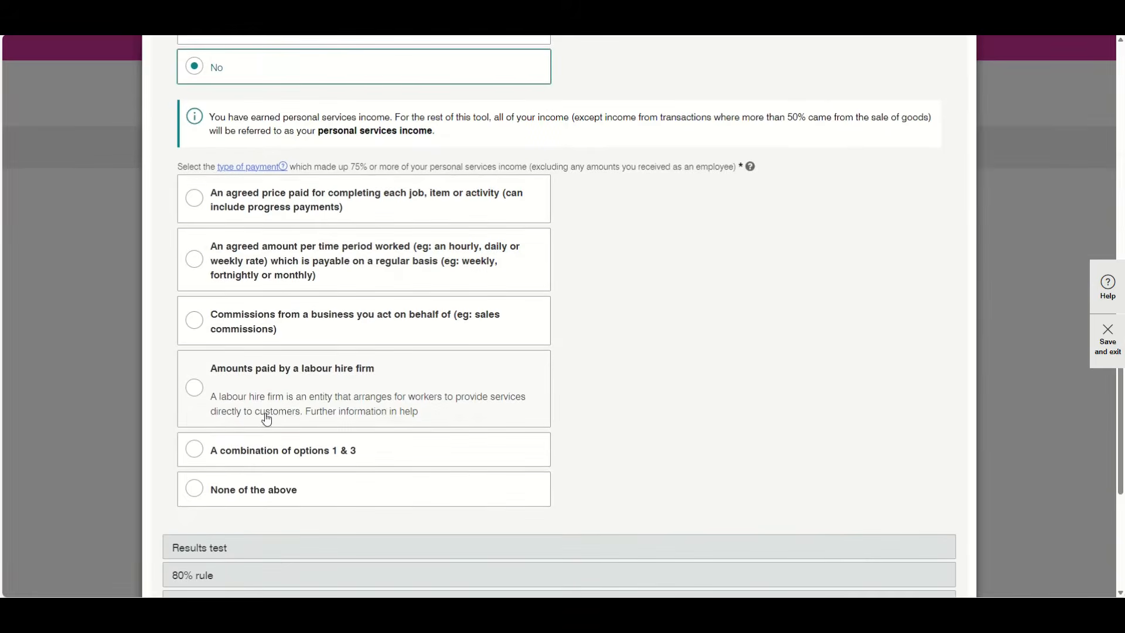
click(196, 326)
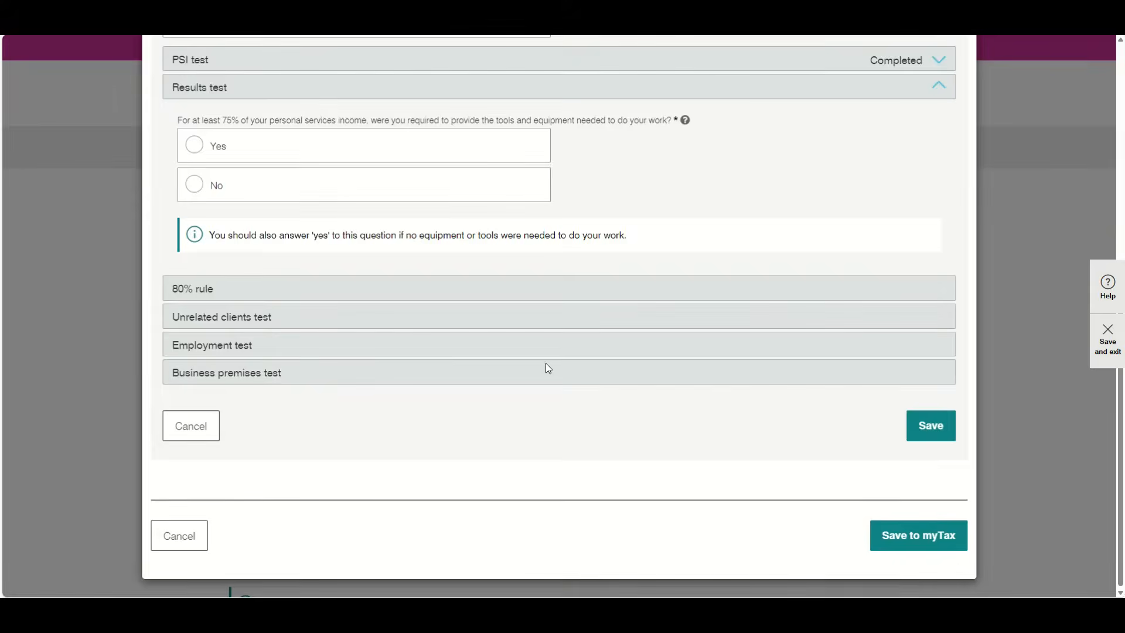
scroll(547, 369, up, 2)
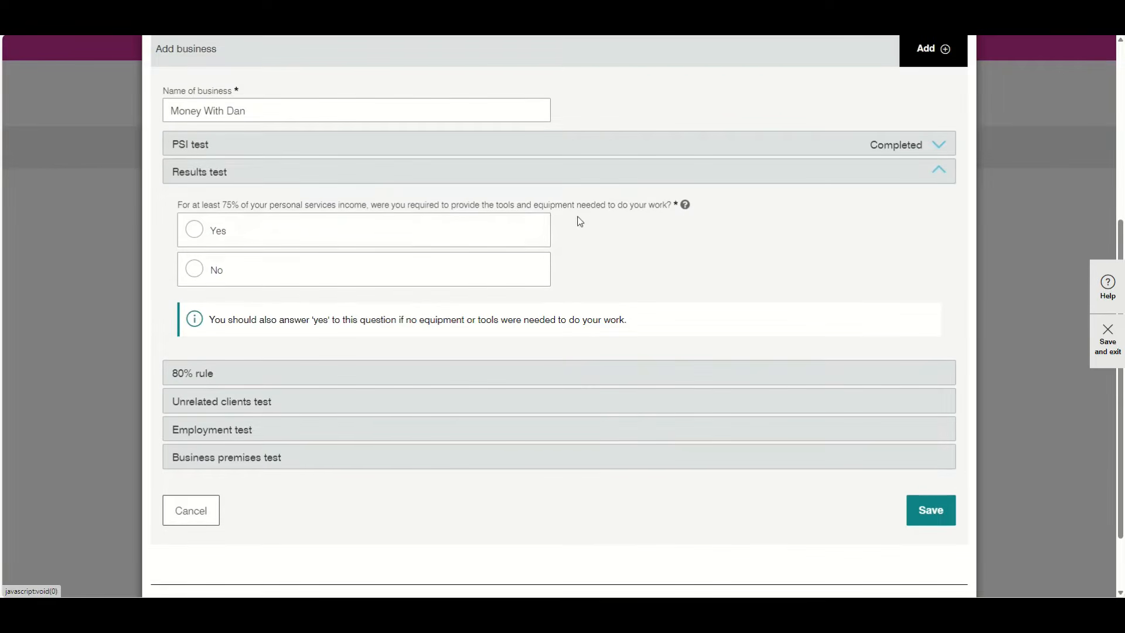
Complete the results test by answering Yes to providing the tools and equipment and Yes to being liable for fixing defects.
click(195, 231)
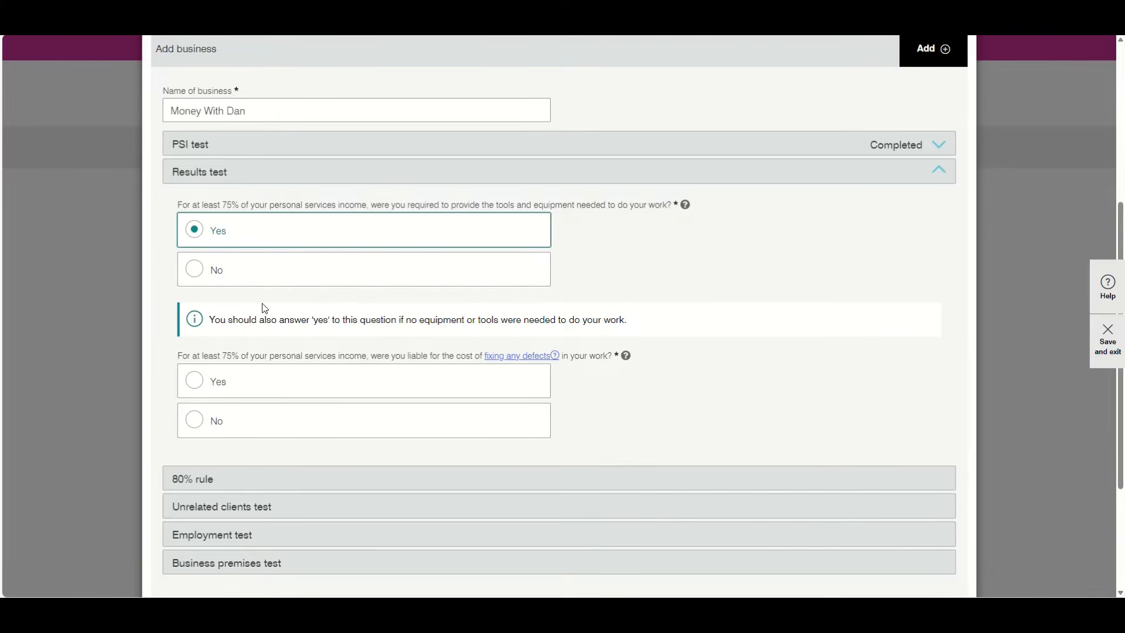
click(537, 361)
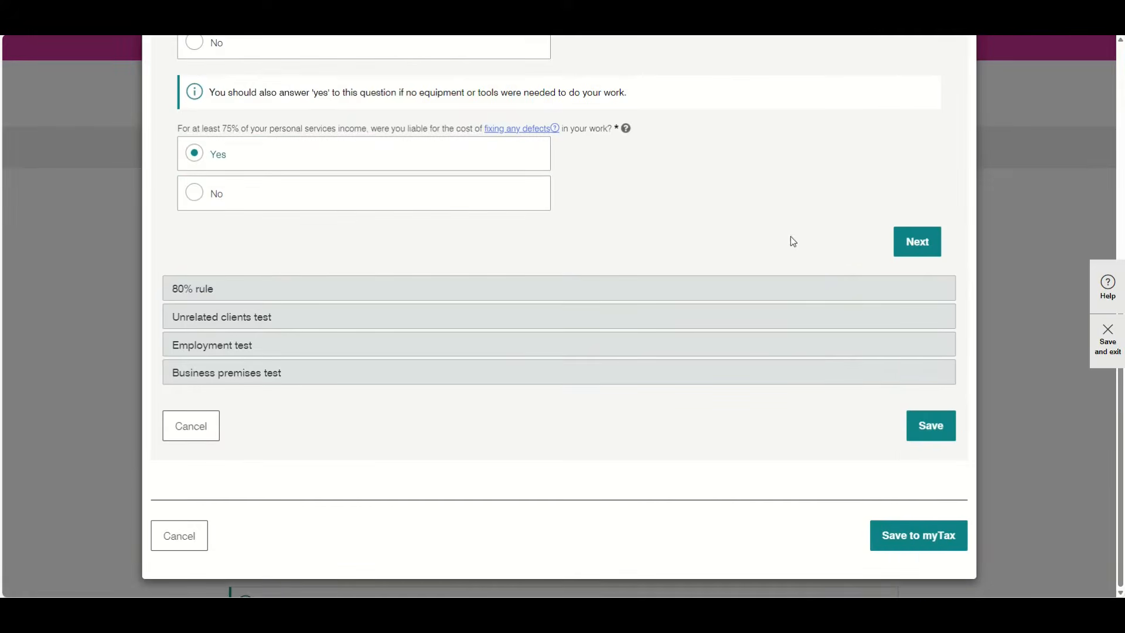
click(912, 243)
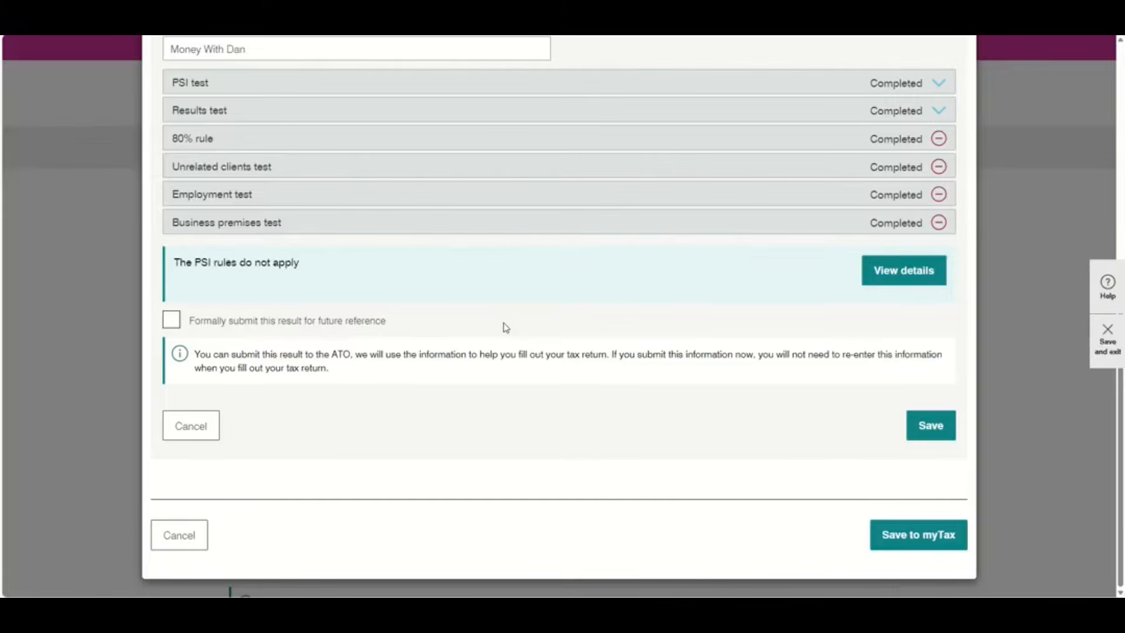
Review the PSI result details, formally submit the result for future reference, and save it to myTax.
click(900, 274)
scroll(849, 360, down, 3)
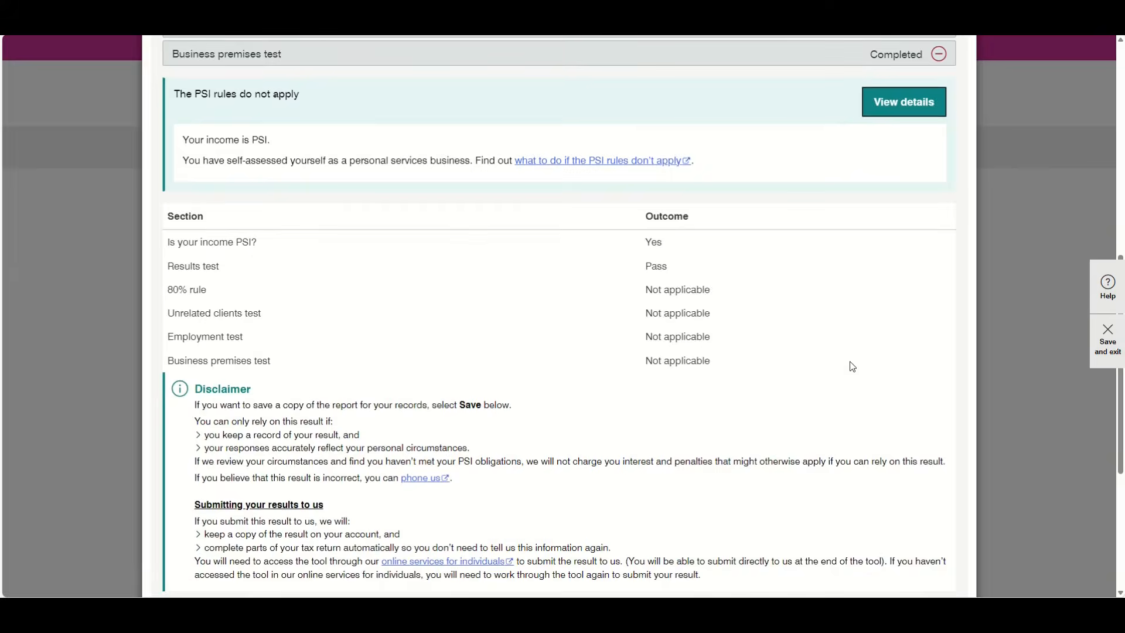
scroll(853, 367, down, 3)
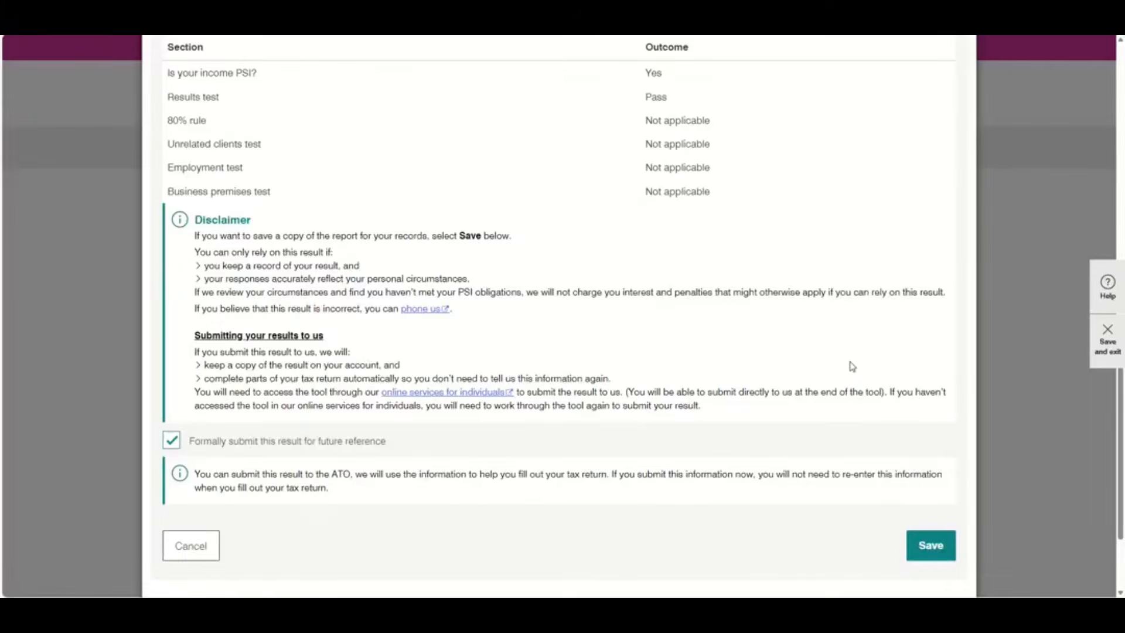
scroll(853, 368, down, 3)
click(928, 460)
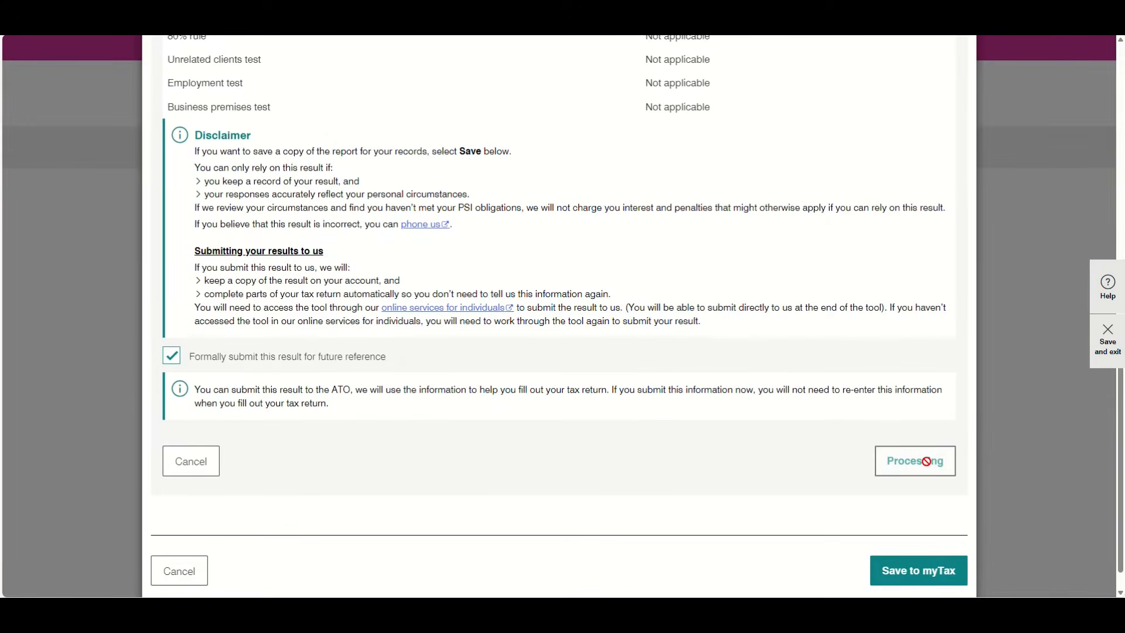
scroll(933, 522, down, 1)
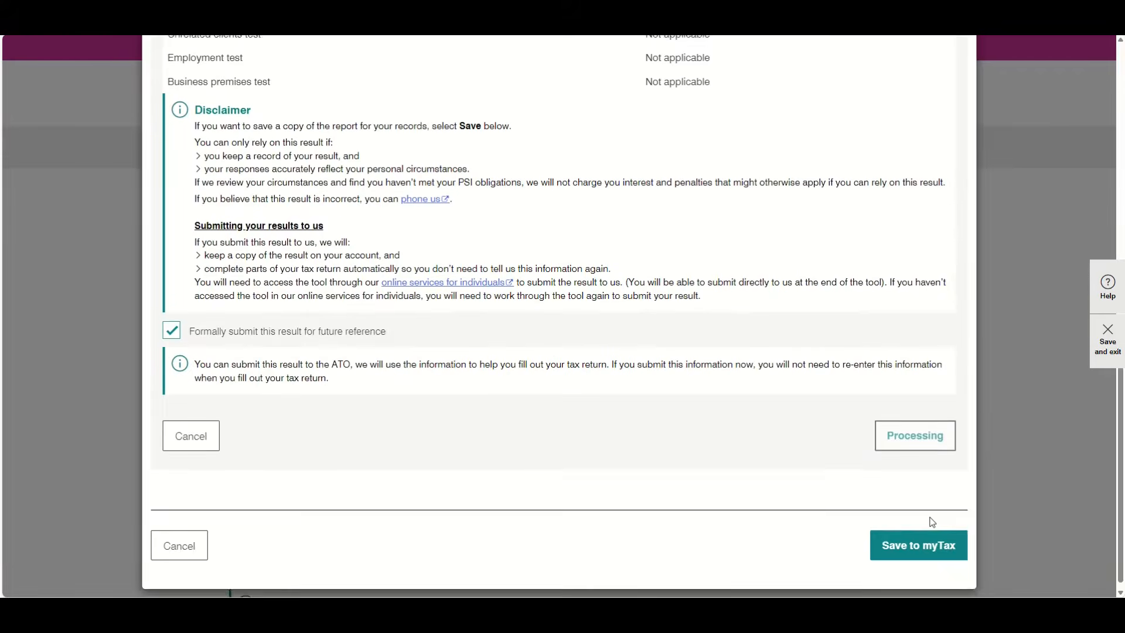
click(931, 532)
Include Business income or loss under Business/Sole trader income or loss, and continue to the Prepare return stage.
scroll(574, 509, down, 3)
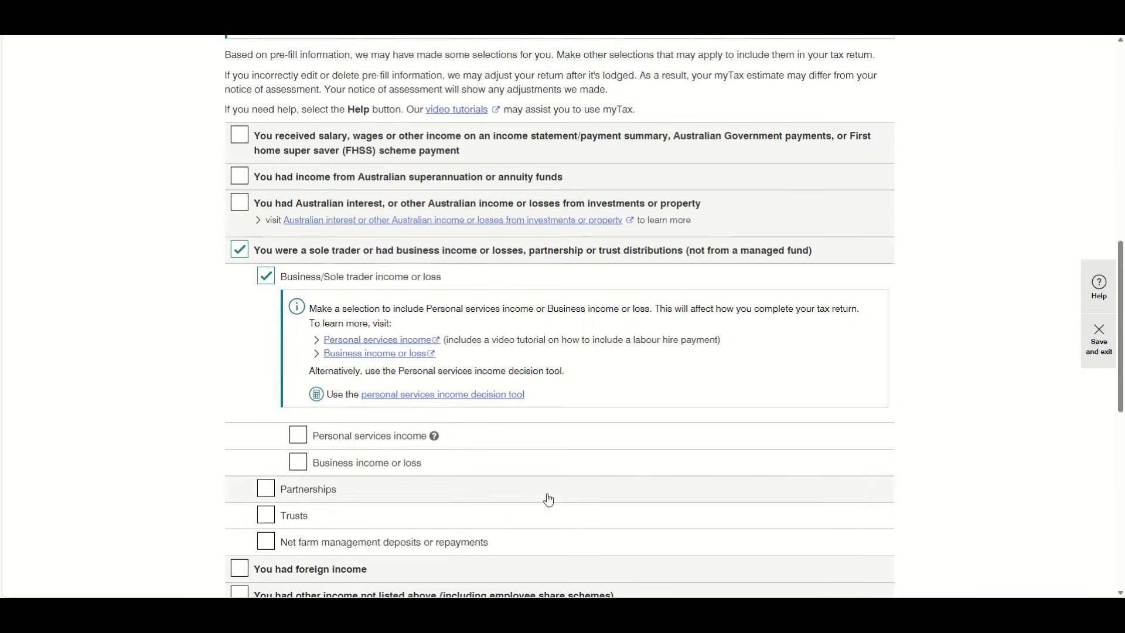
click(299, 469)
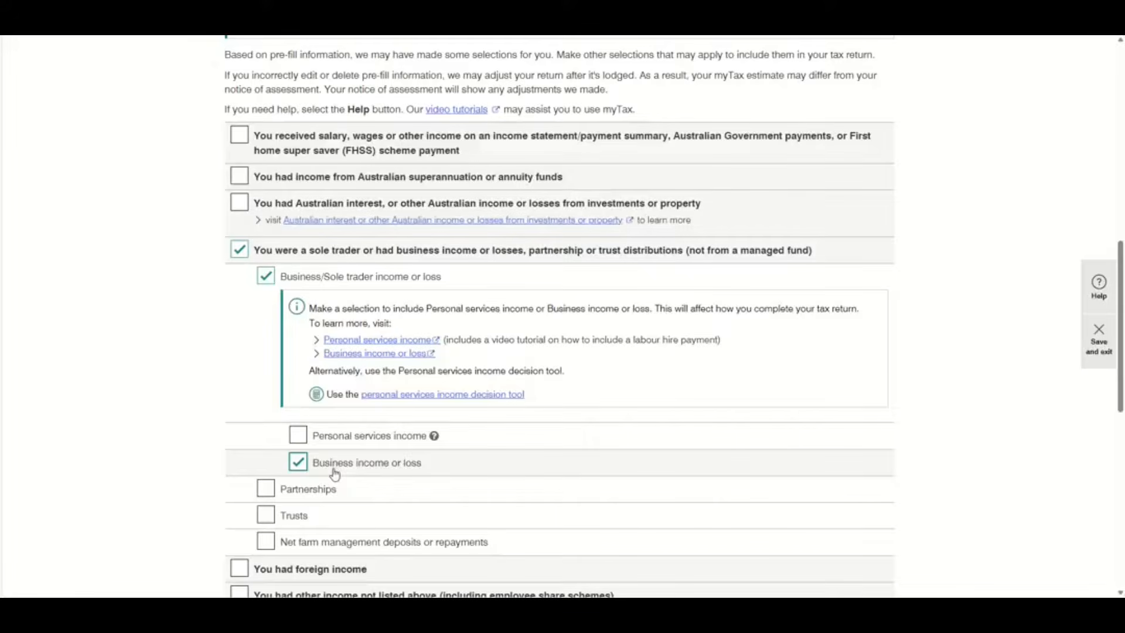
scroll(334, 474, down, 10)
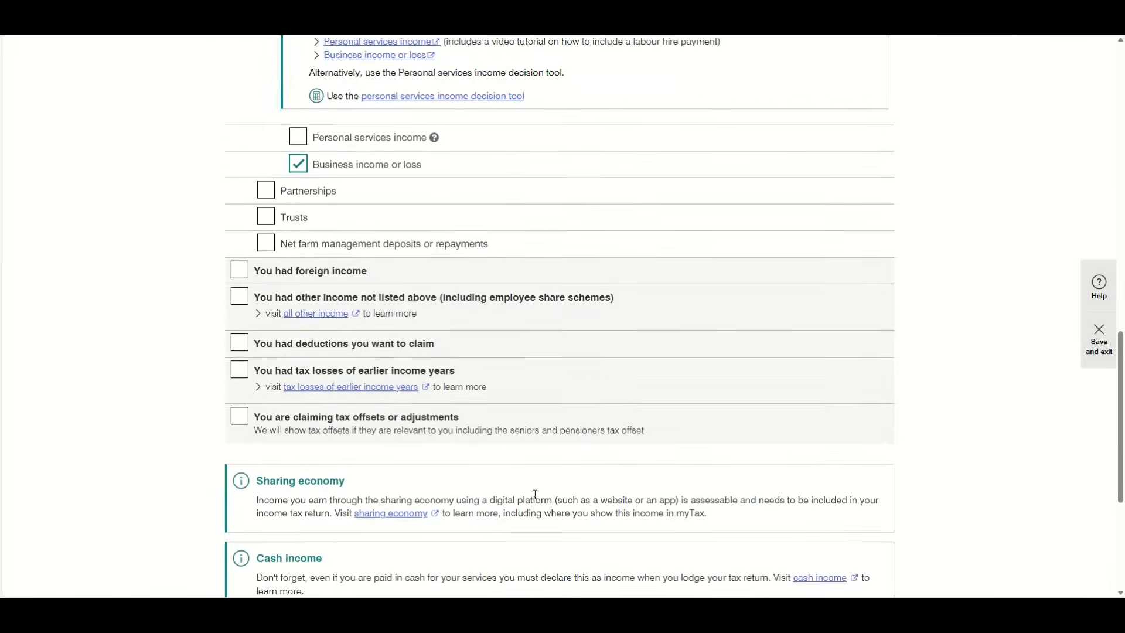
click(883, 443)
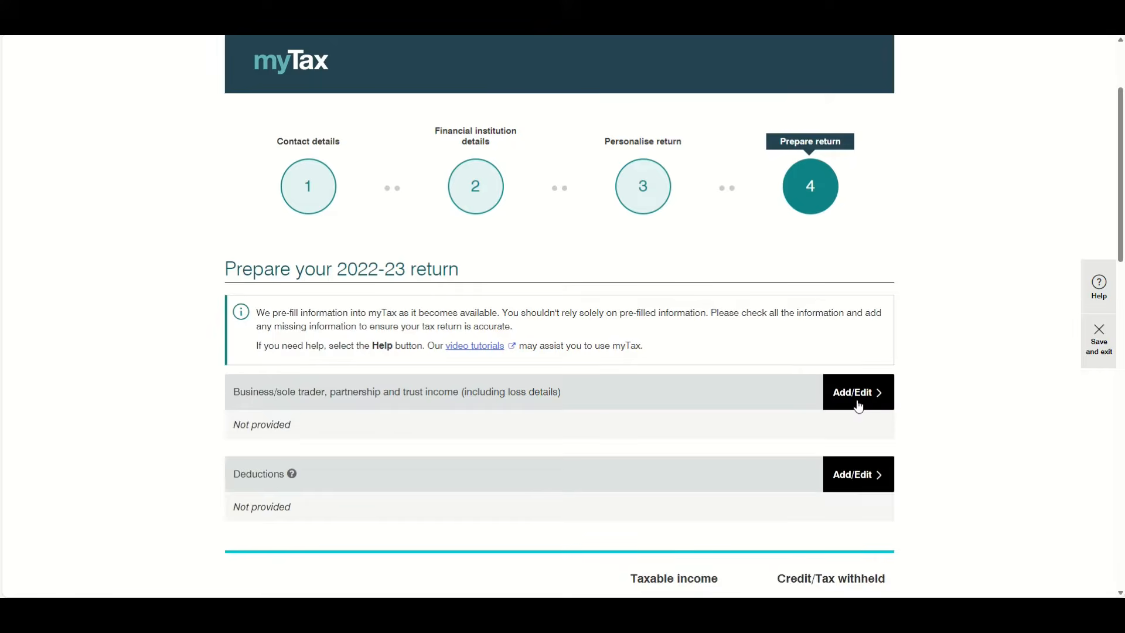
Open the business/sole trader income section for editing and answer Yes to receiving personal services income and to satisfying the results test.
click(858, 405)
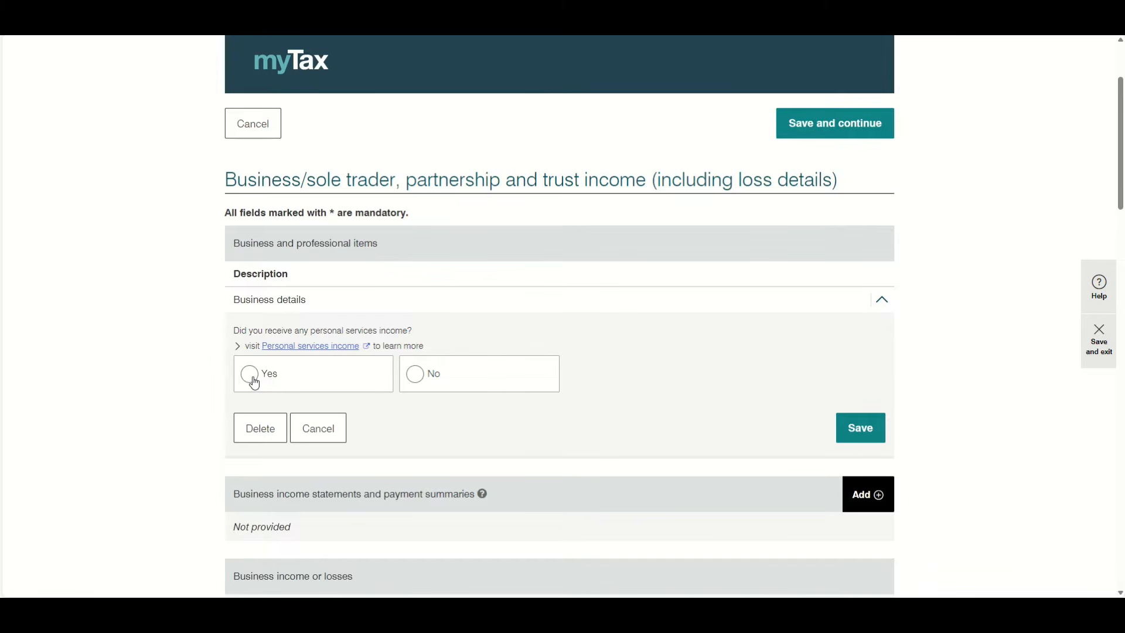
click(254, 383)
scroll(433, 419, down, 3)
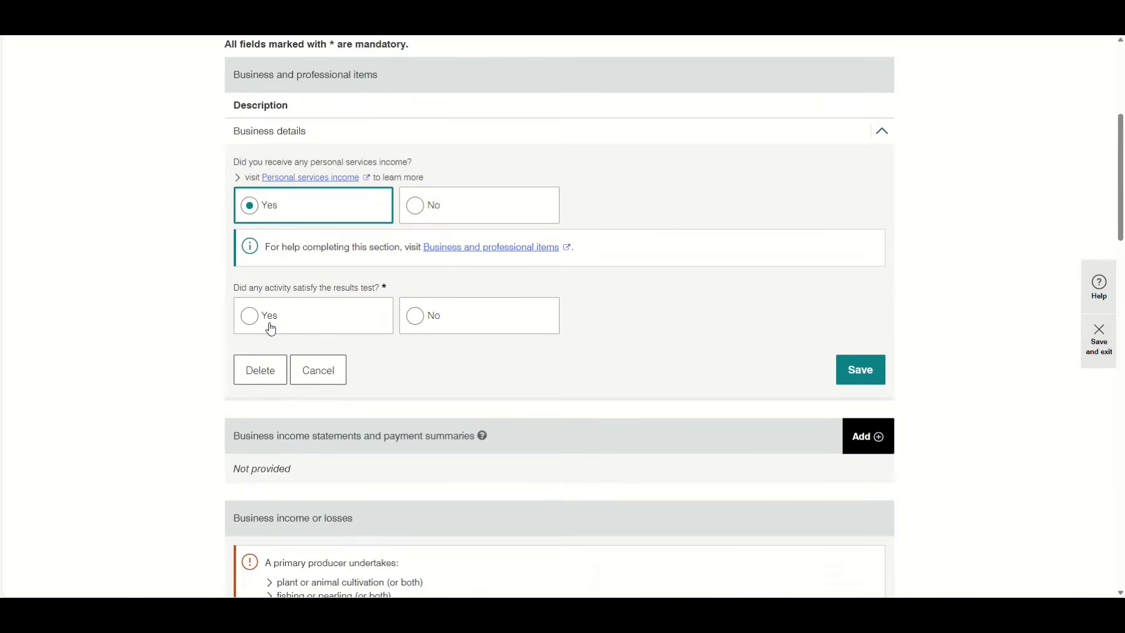
click(250, 317)
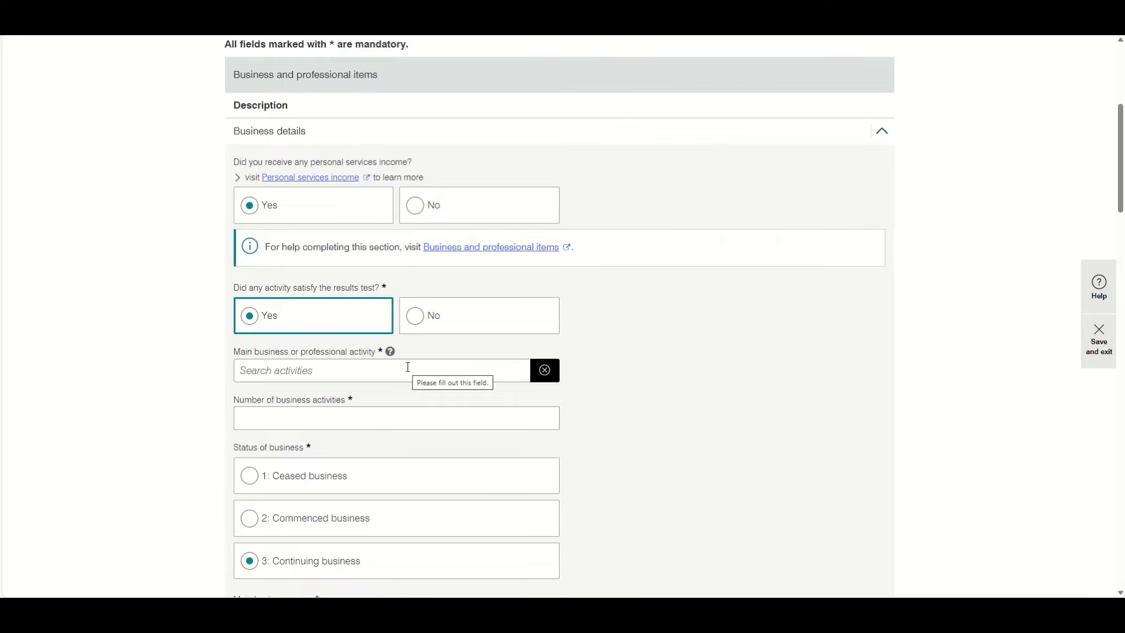
Try answering No to the results test, determination, 80% from one source, unrelated clients, employment and business premises questions in the business details.
click(421, 321)
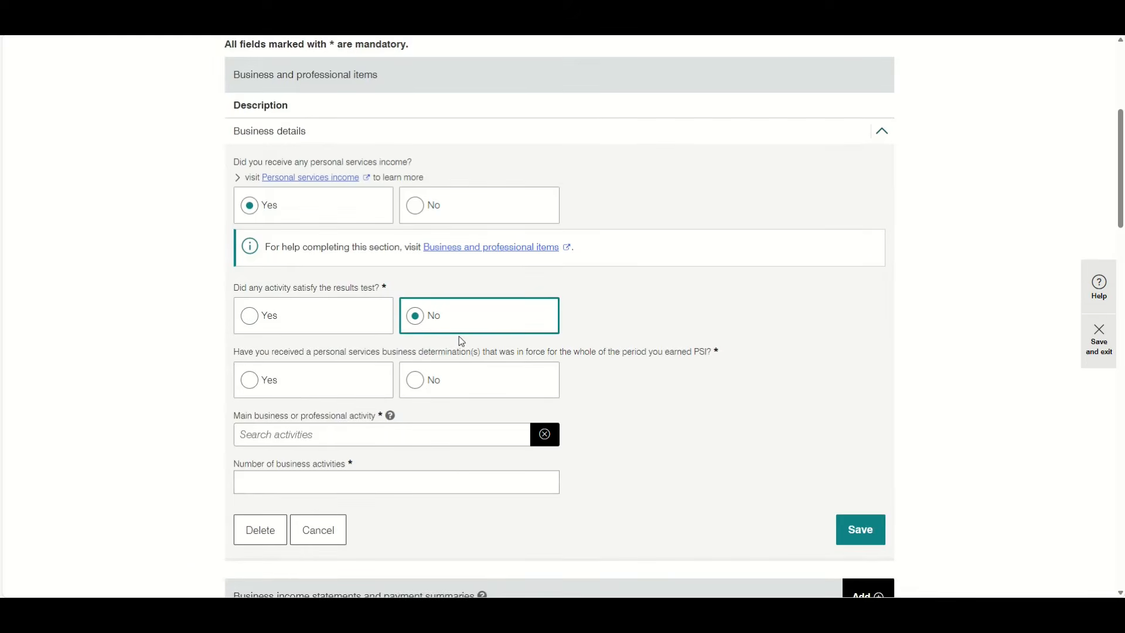
click(419, 386)
scroll(428, 385, down, 2)
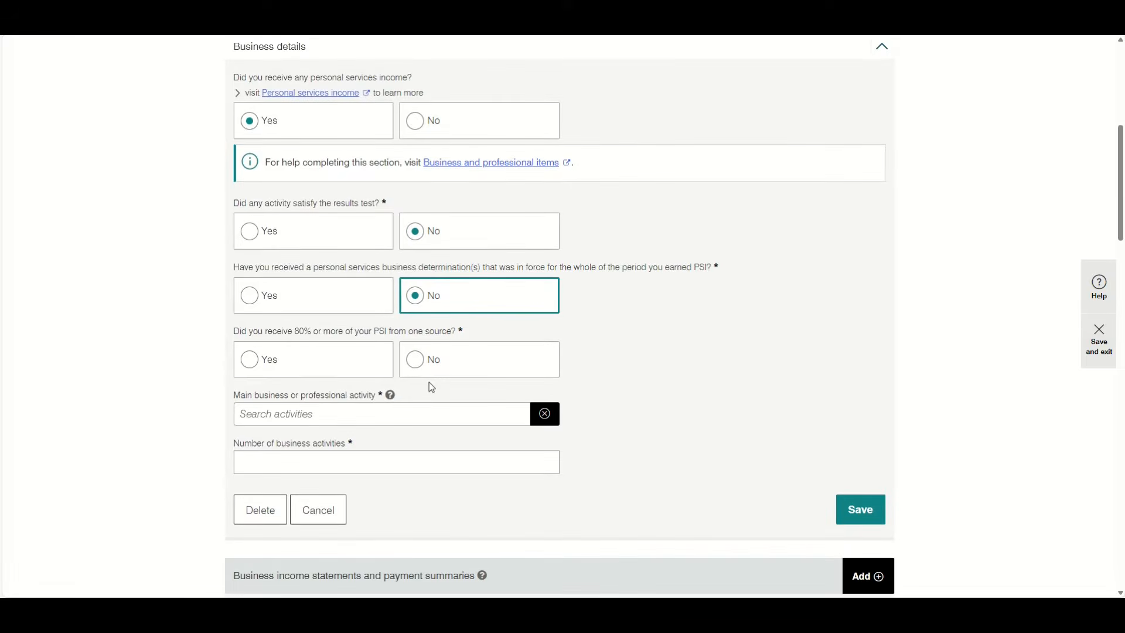
click(420, 363)
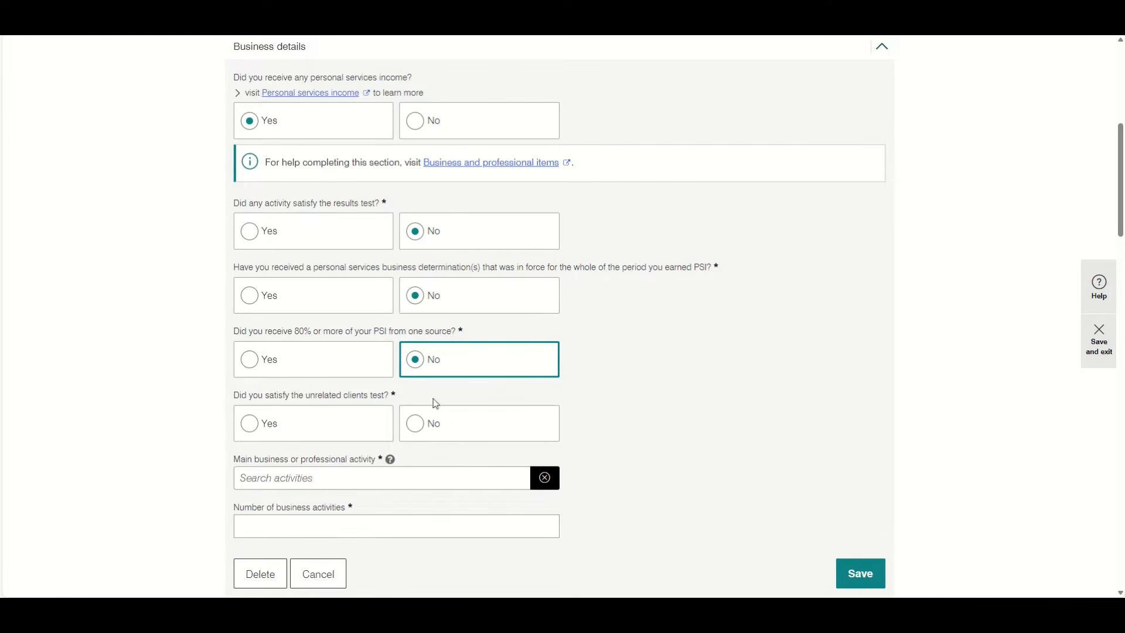
click(420, 428)
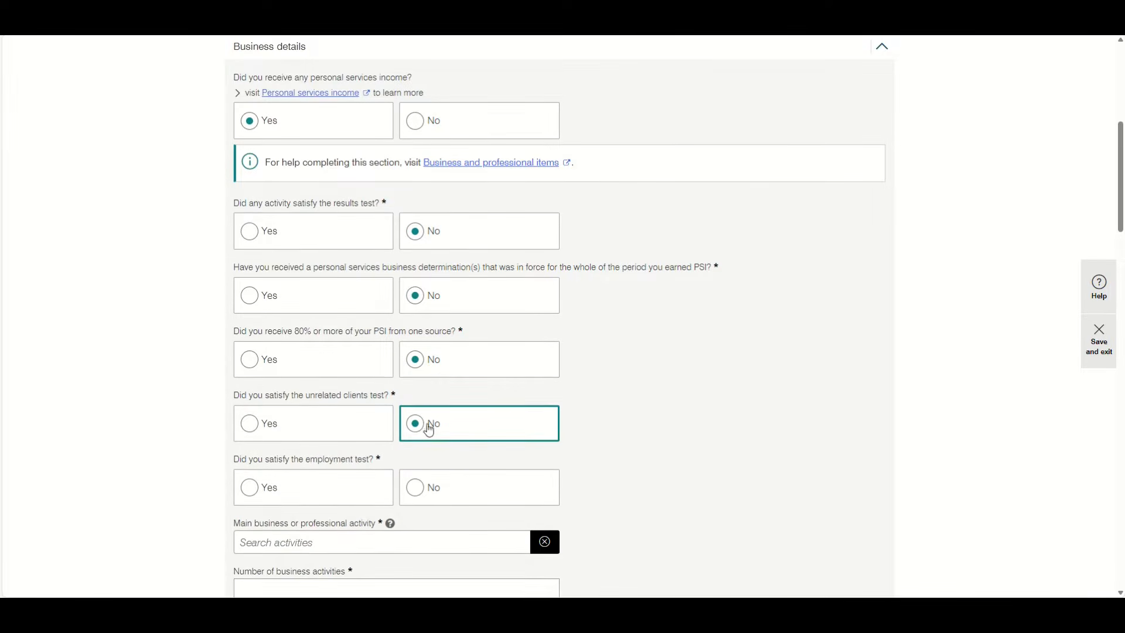
click(420, 493)
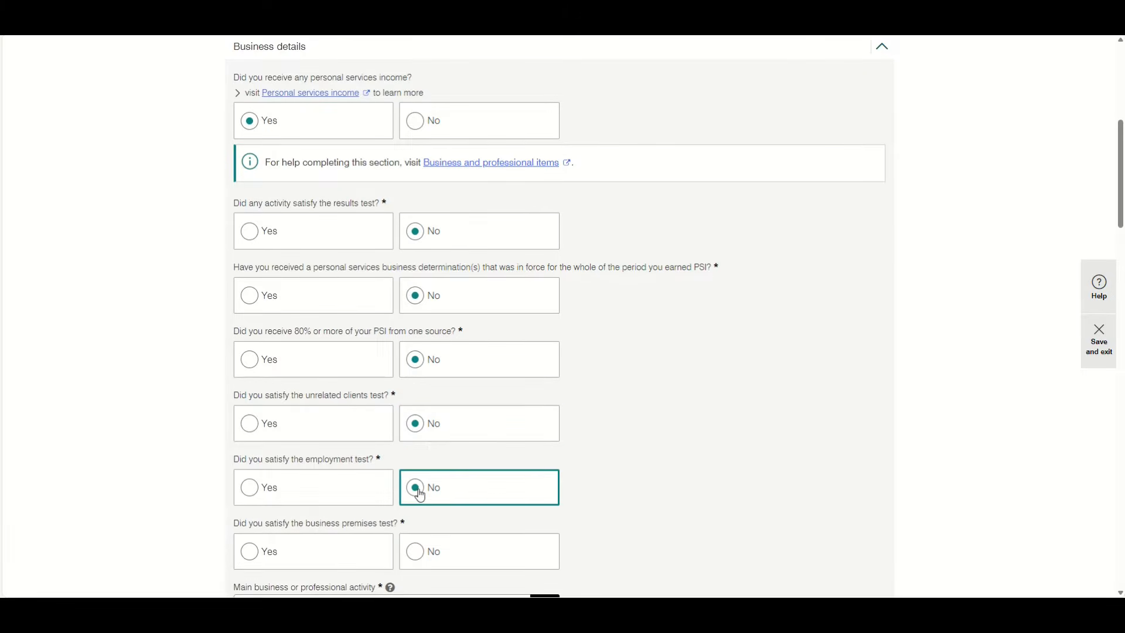
scroll(421, 494, down, 3)
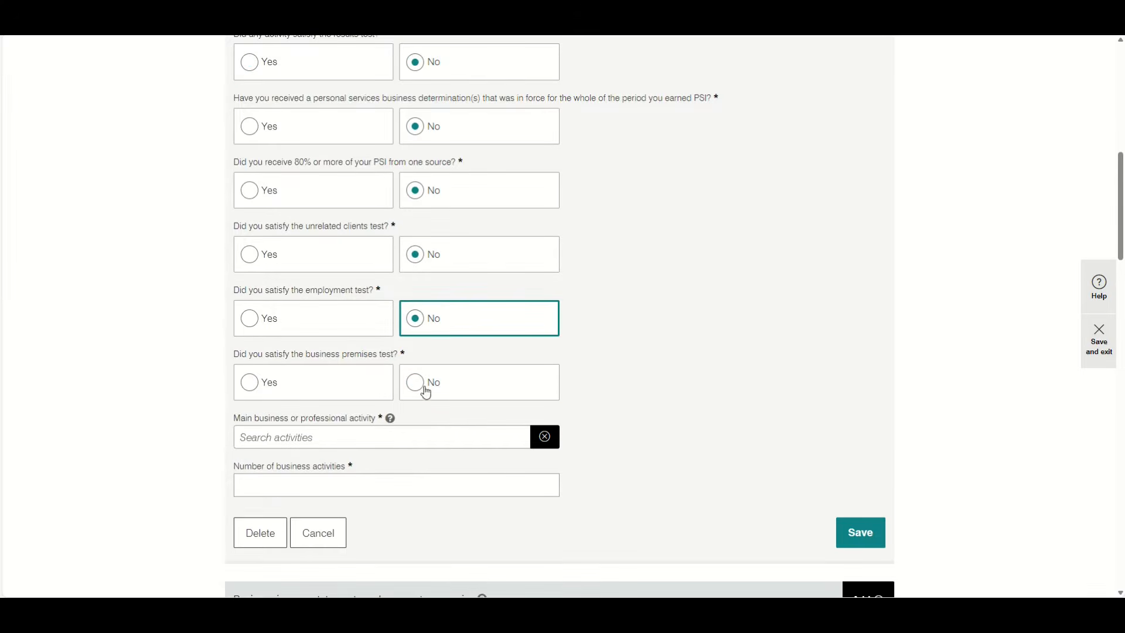
click(426, 394)
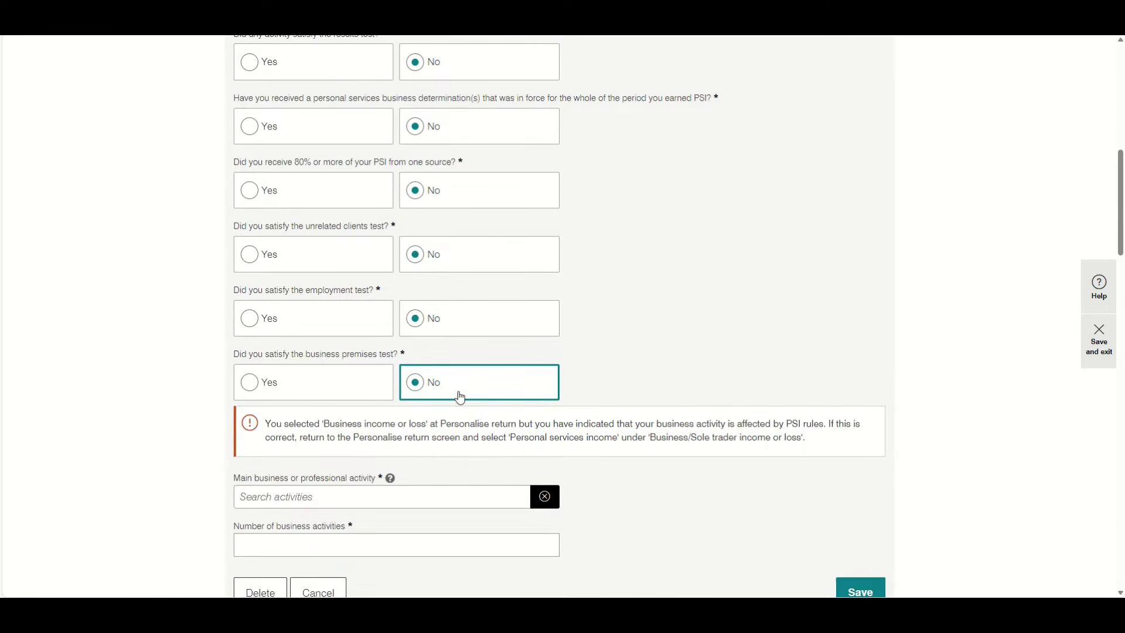
scroll(460, 397, down, 3)
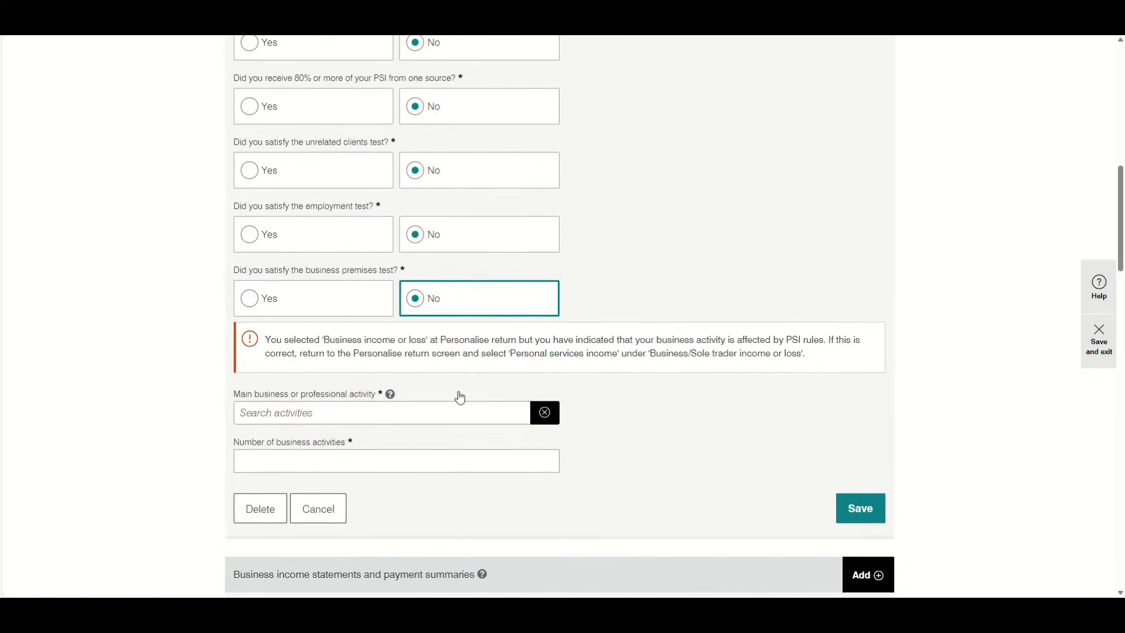
scroll(458, 392, up, 4)
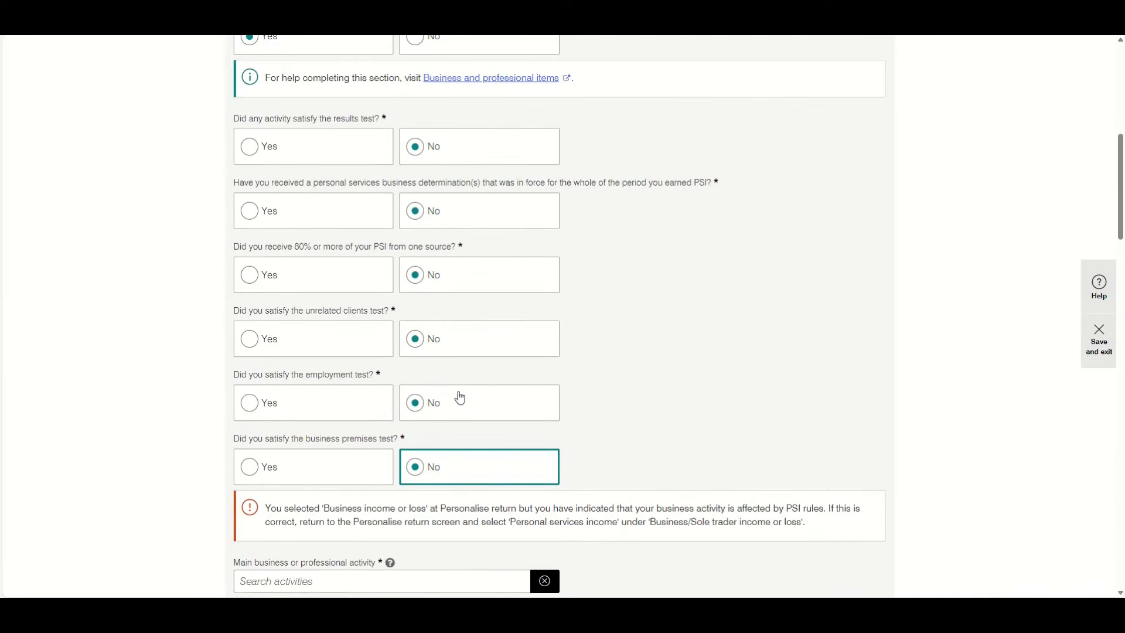
scroll(460, 398, down, 3)
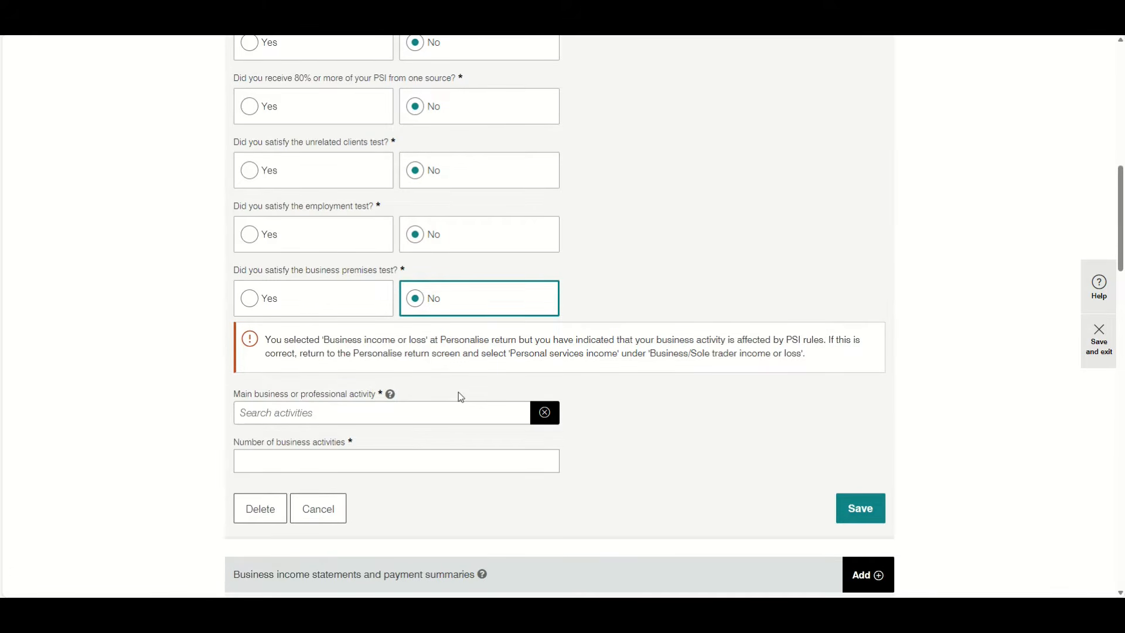
scroll(460, 397, up, 4)
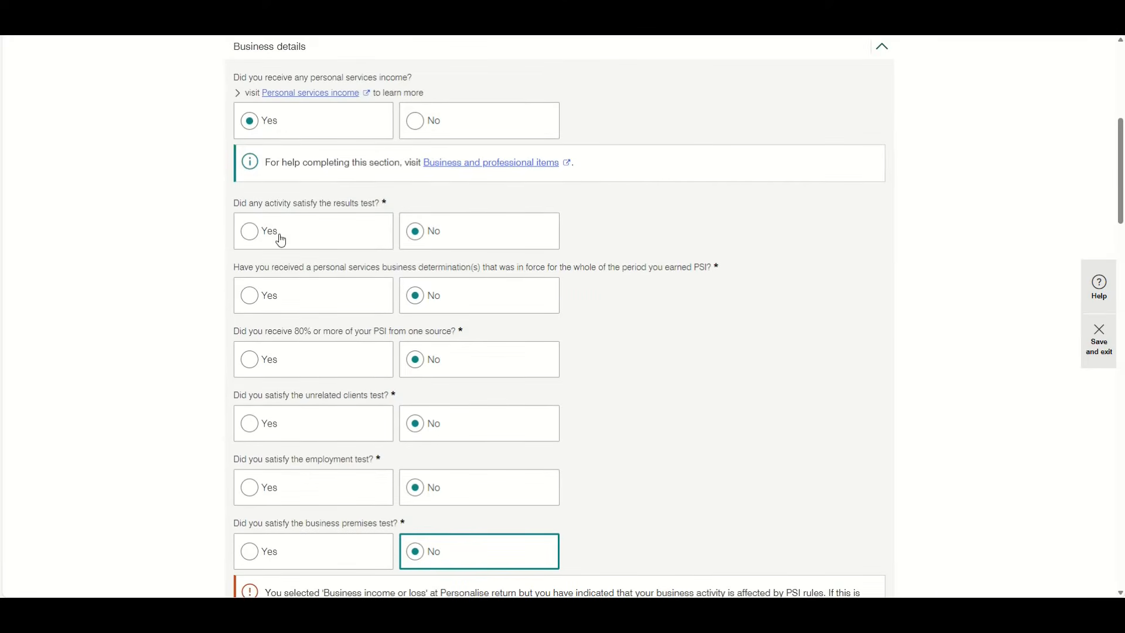
Answer Yes to the results test and choose Internet Publishing and Broadcasting as the main business or professional activity.
click(251, 234)
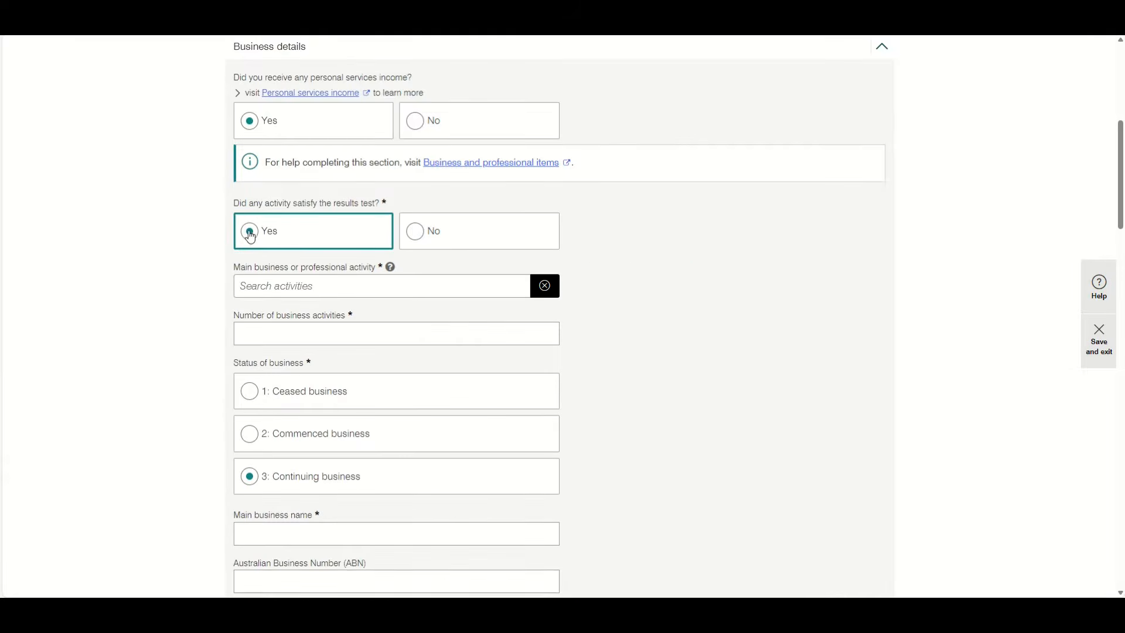
click(320, 286)
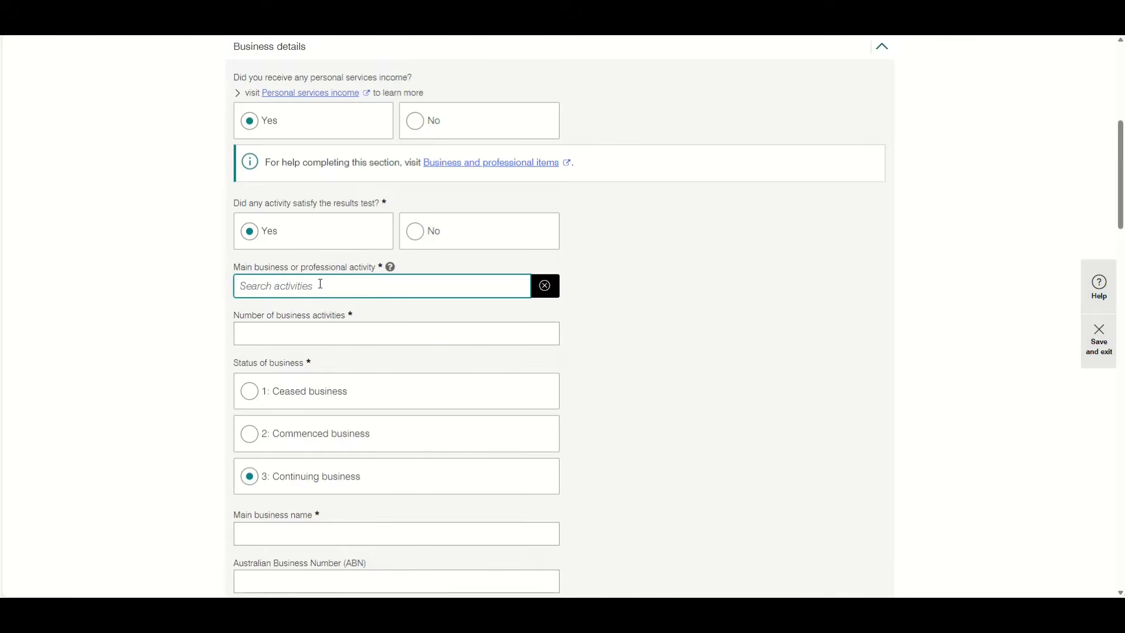
text(interne)
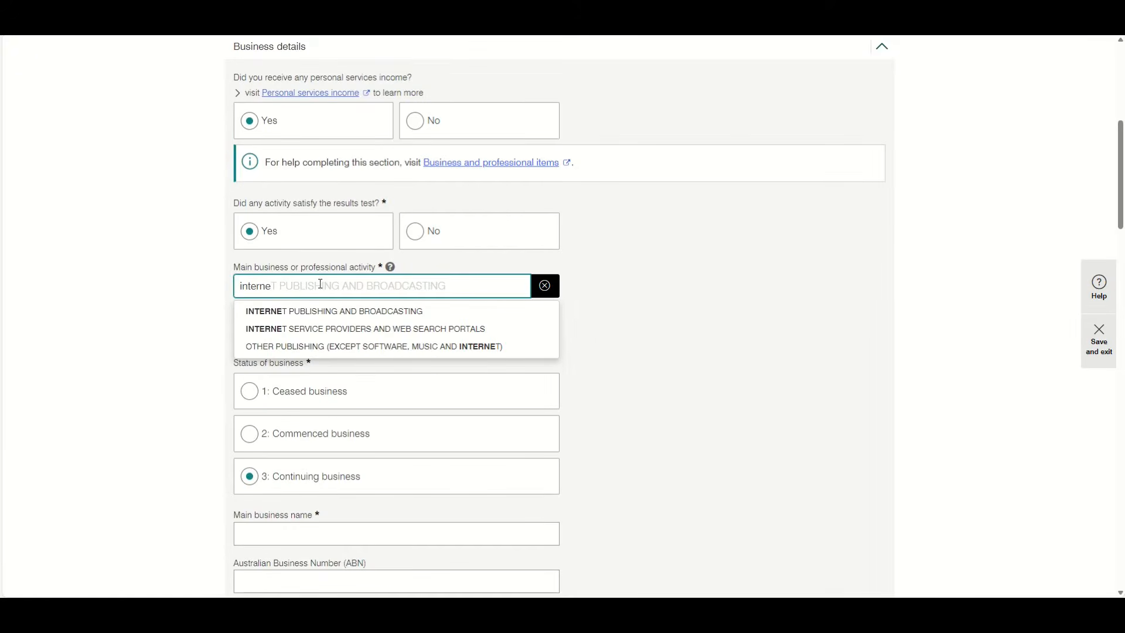
click(326, 316)
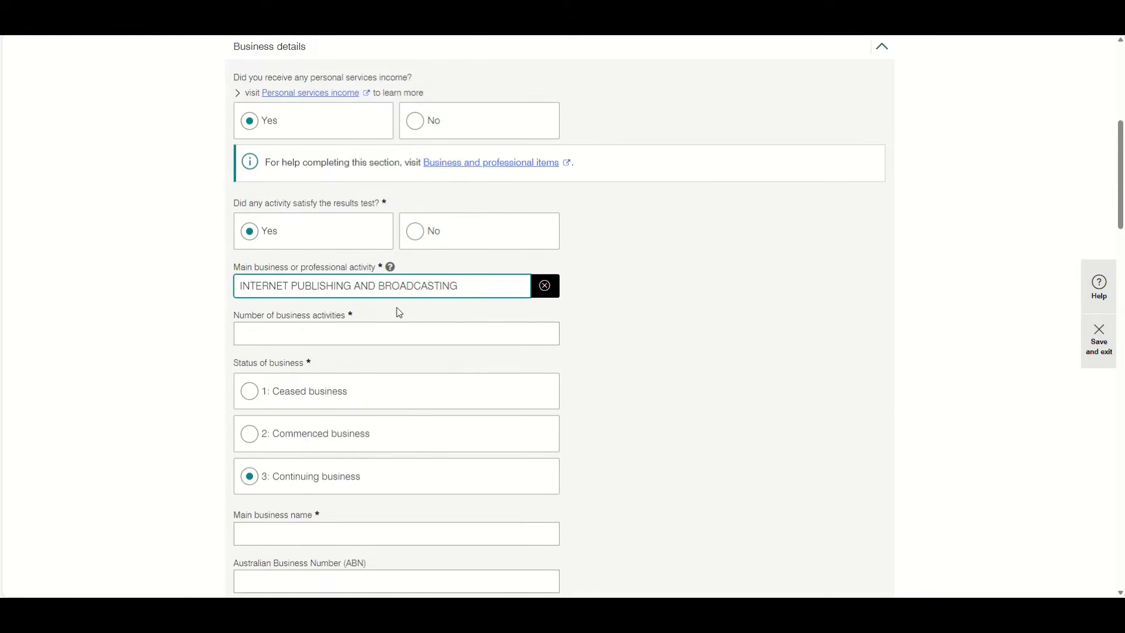
Clear the main business activity and search the activities for "driver" instead.
drag(469, 285, 242, 285)
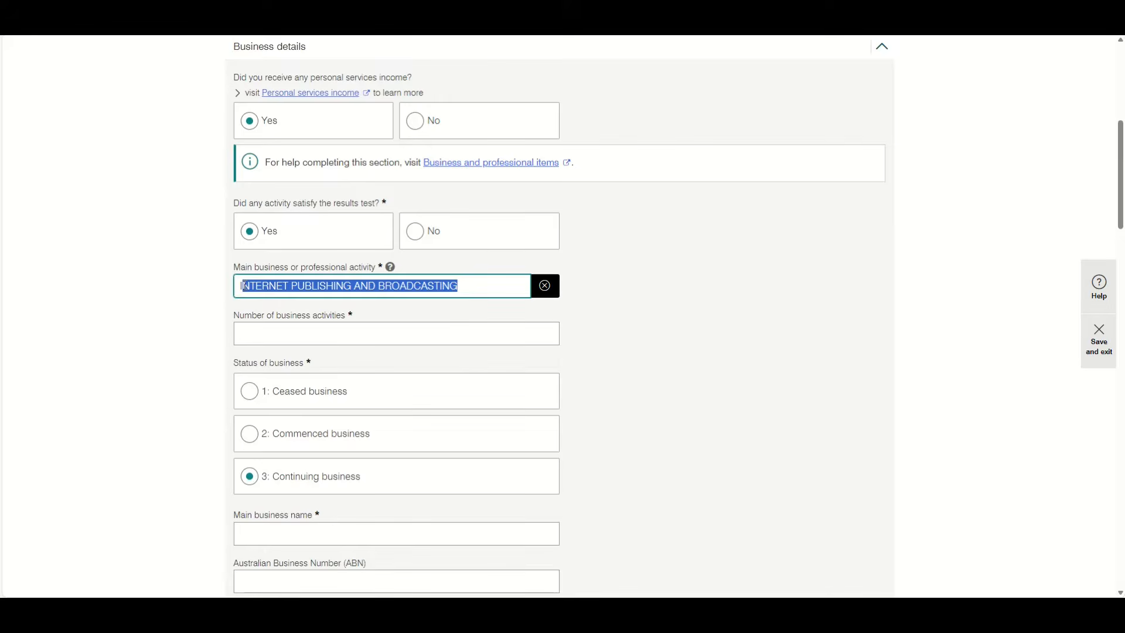
key(BackSpace)
key(BackSpace)
text(d)
key(BackSpace)
text(d)
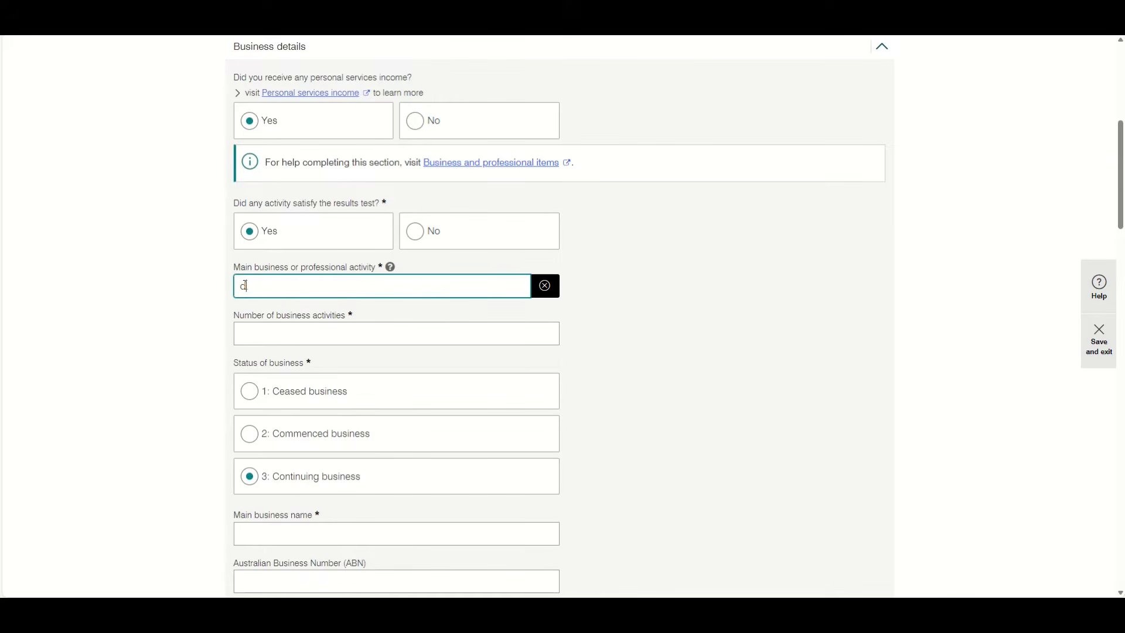
text(river)
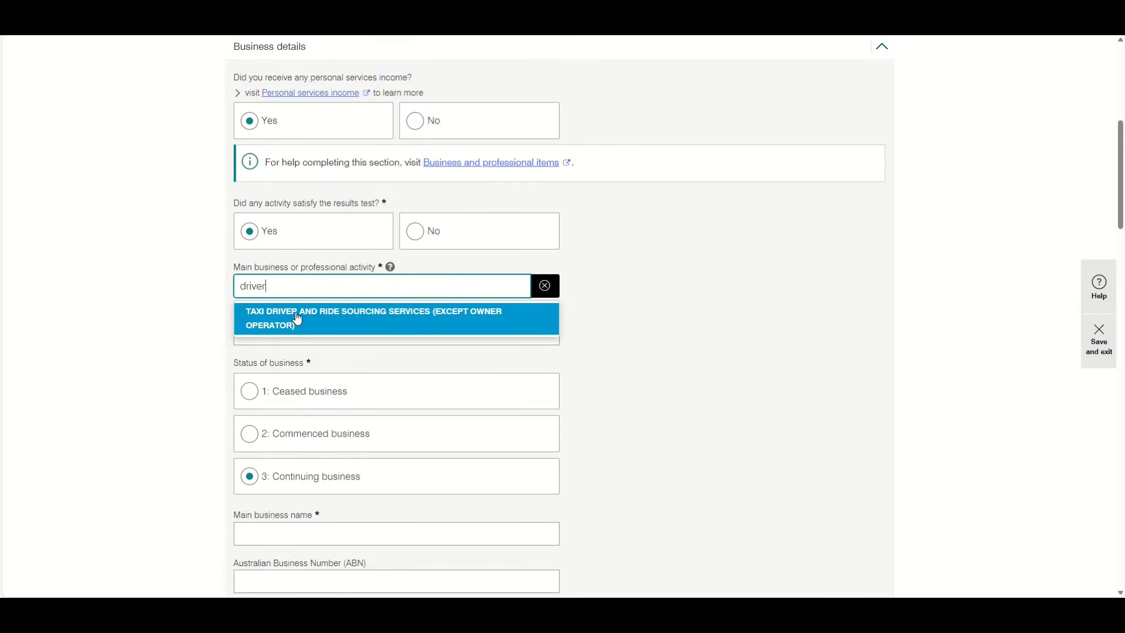
drag(294, 294, 219, 280)
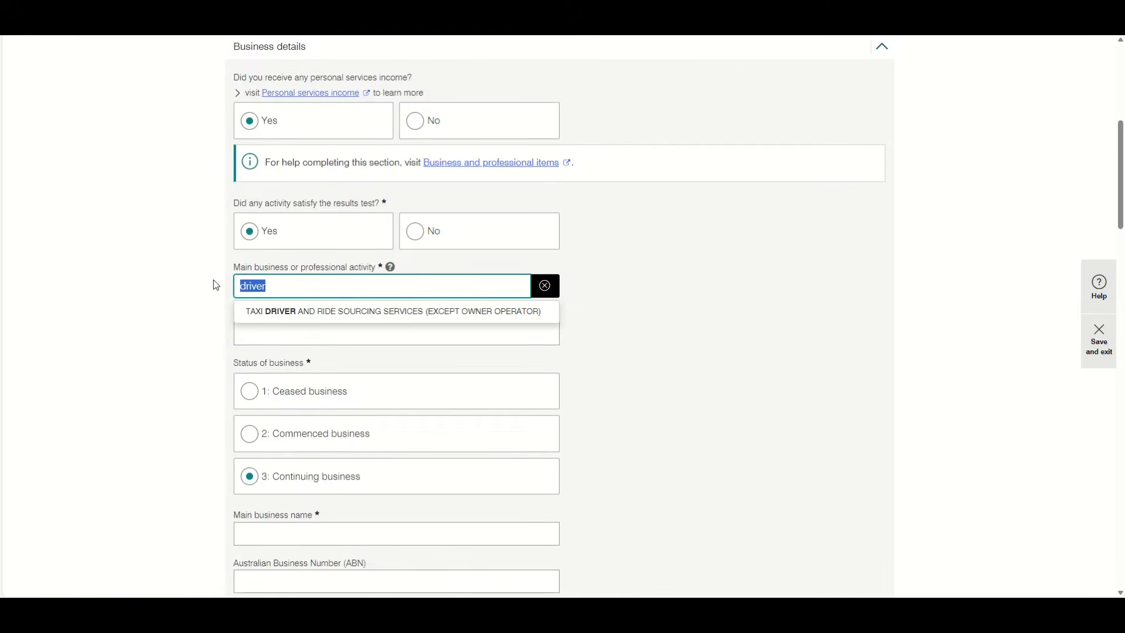
Choose Internet Publishing and Broadcasting as the main business or professional activity and set the number of business activities to 1.
text(internet)
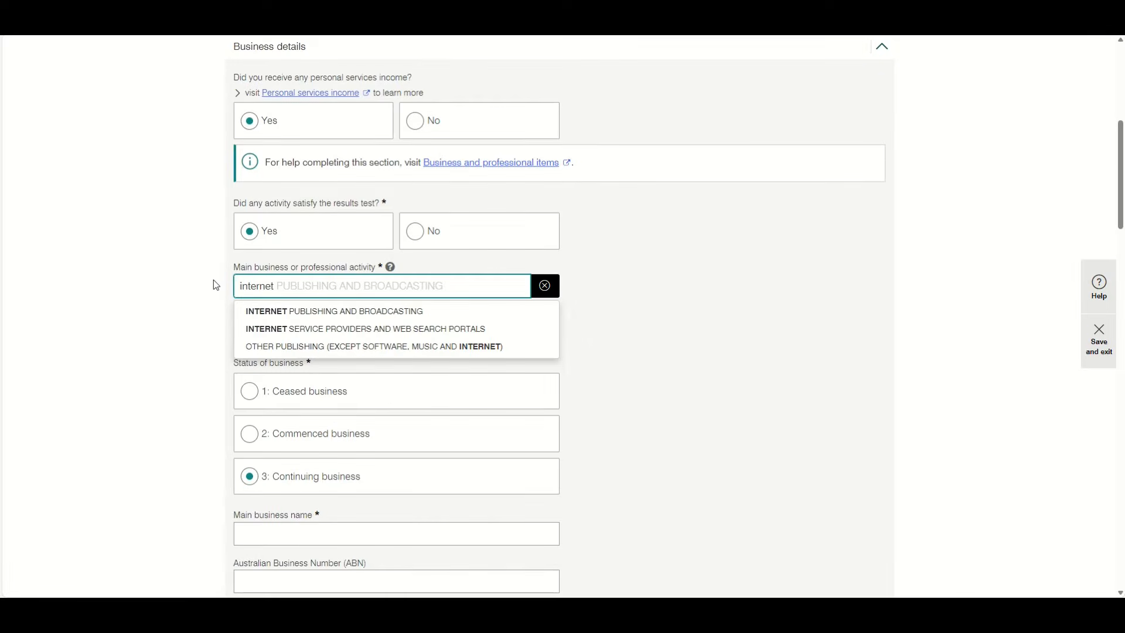
click(279, 311)
click(308, 332)
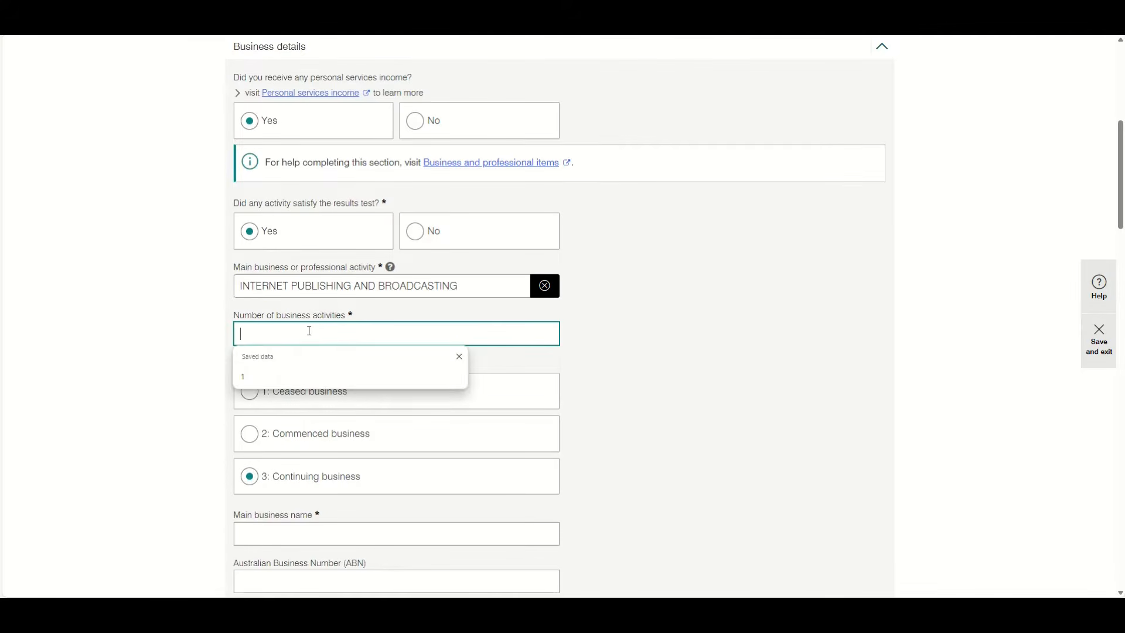
text(1)
click(613, 344)
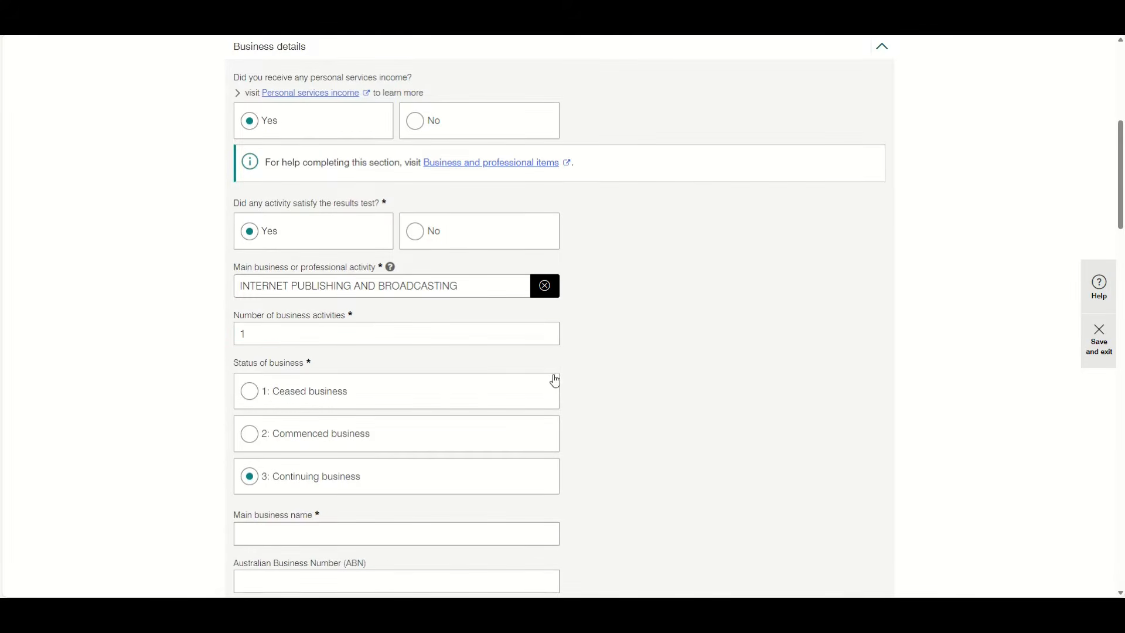
Set the status of business to Commenced business, name the main business Money With Dan, and enter the Australian Business Number.
scroll(552, 382, down, 2)
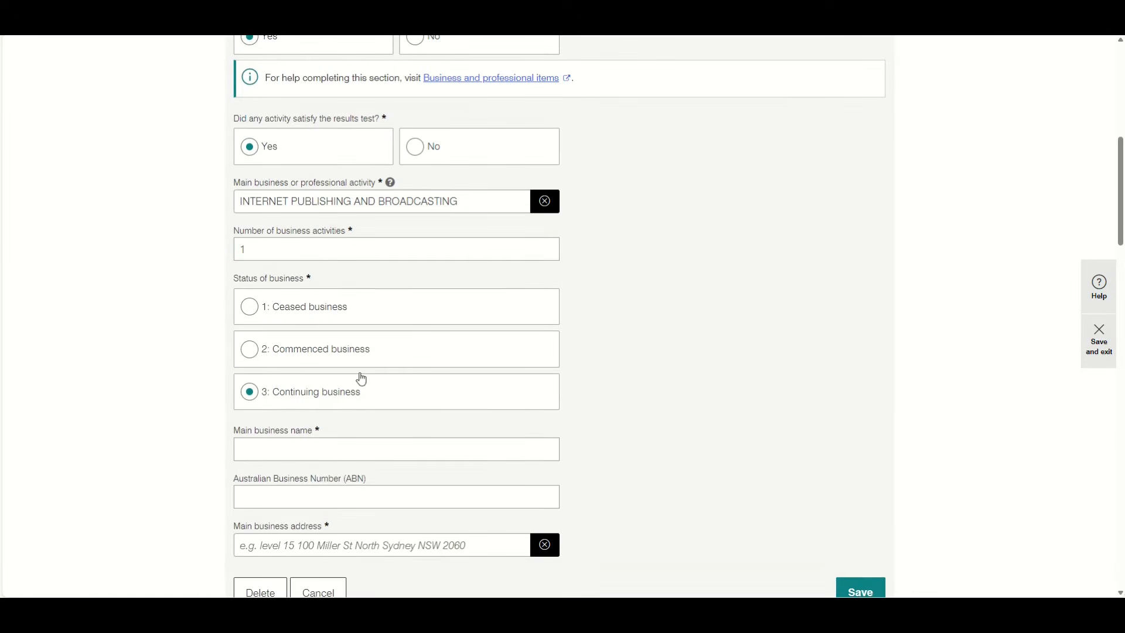
click(255, 354)
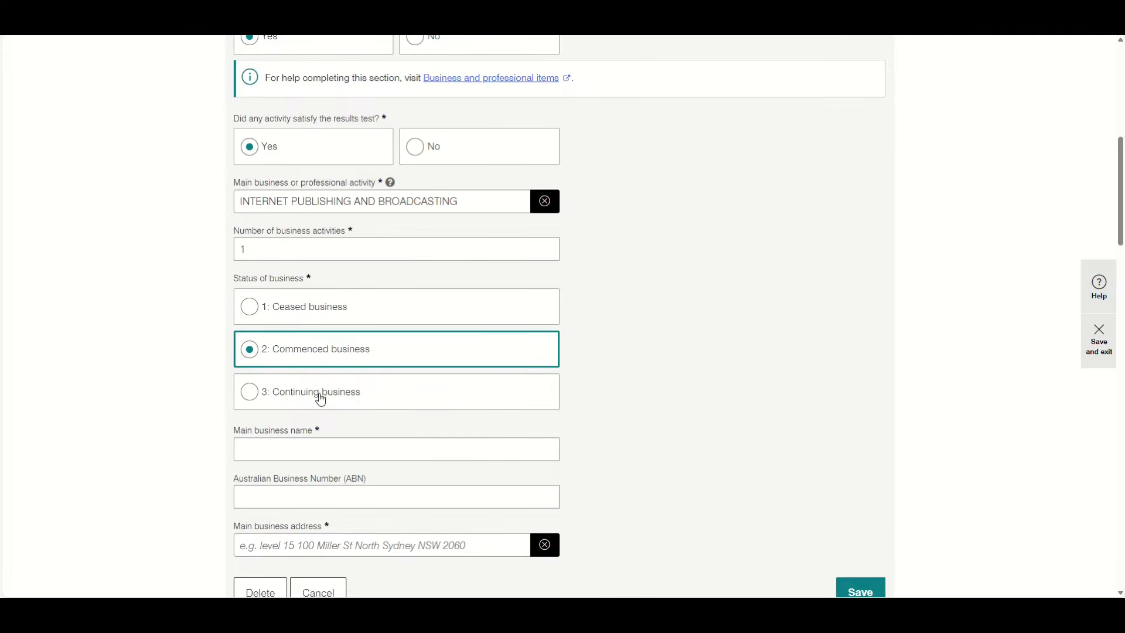
click(251, 391)
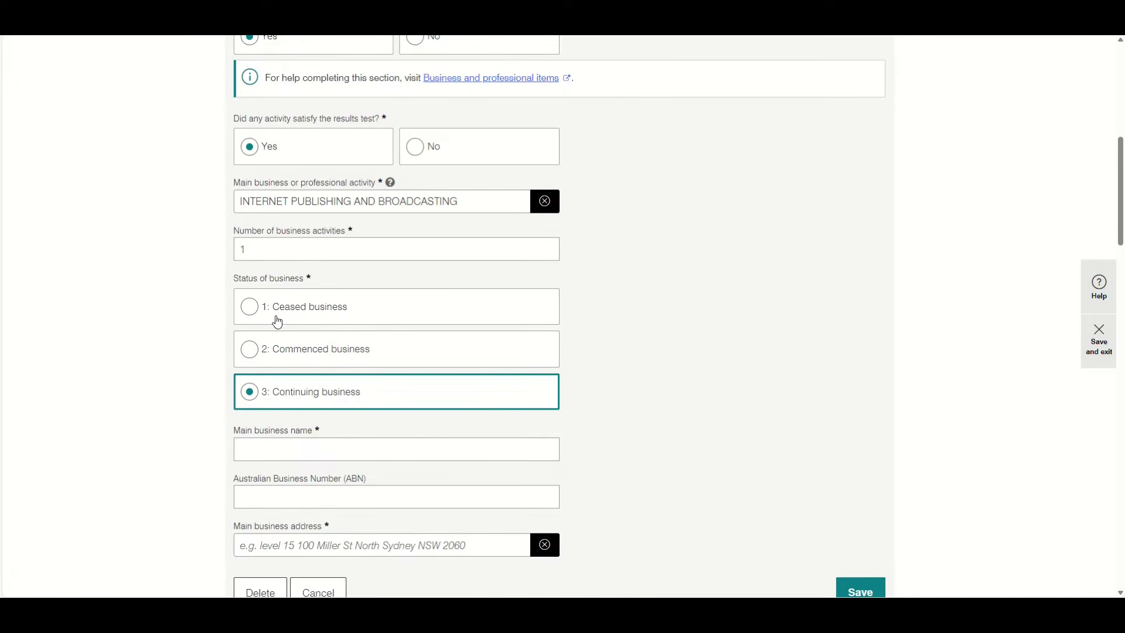
click(252, 309)
click(252, 348)
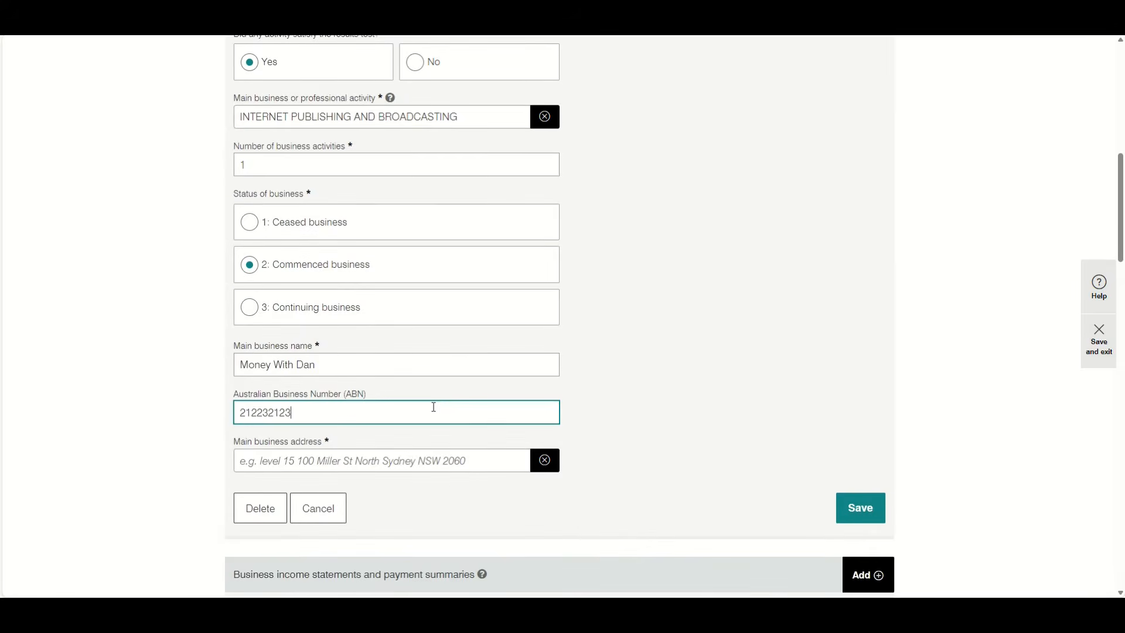
text(33)
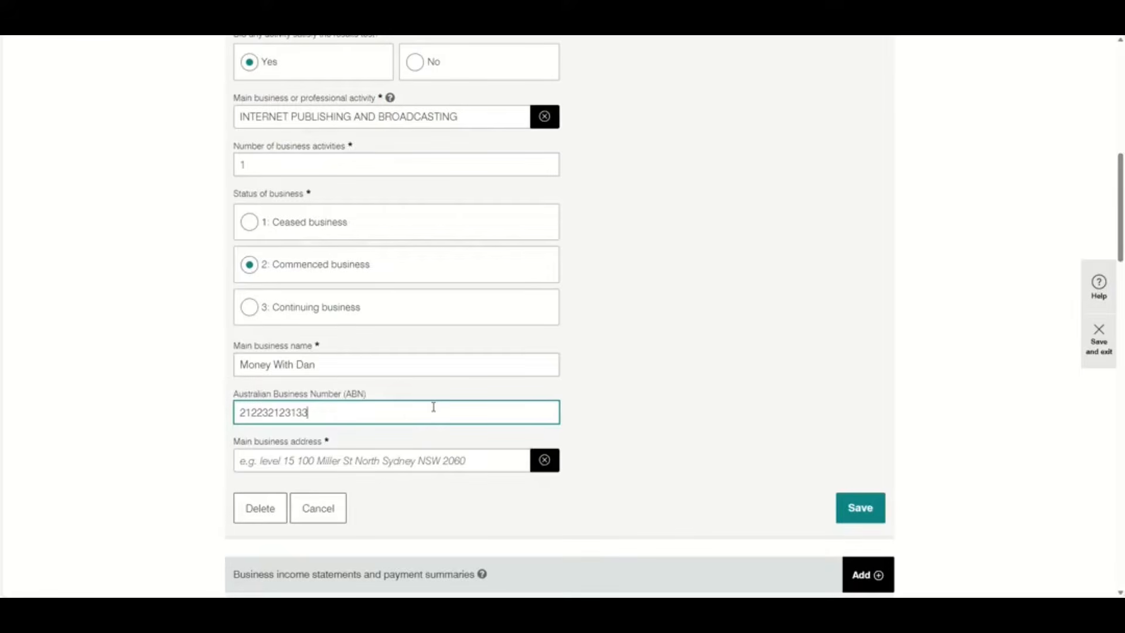
scroll(433, 406, down, 4)
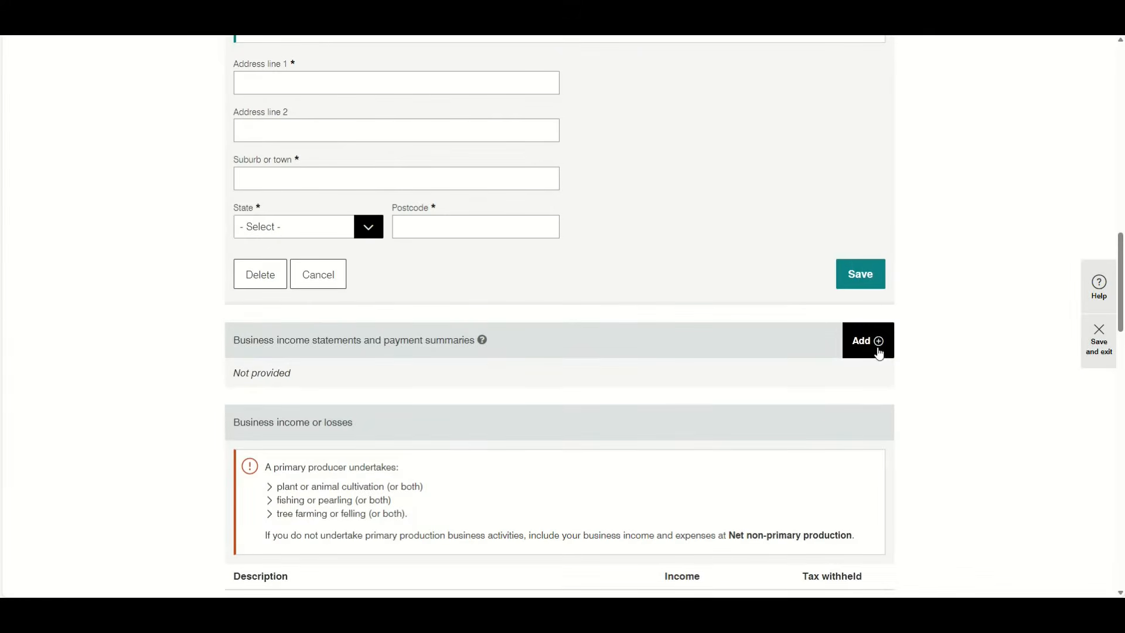
click(878, 349)
scroll(735, 416, down, 3)
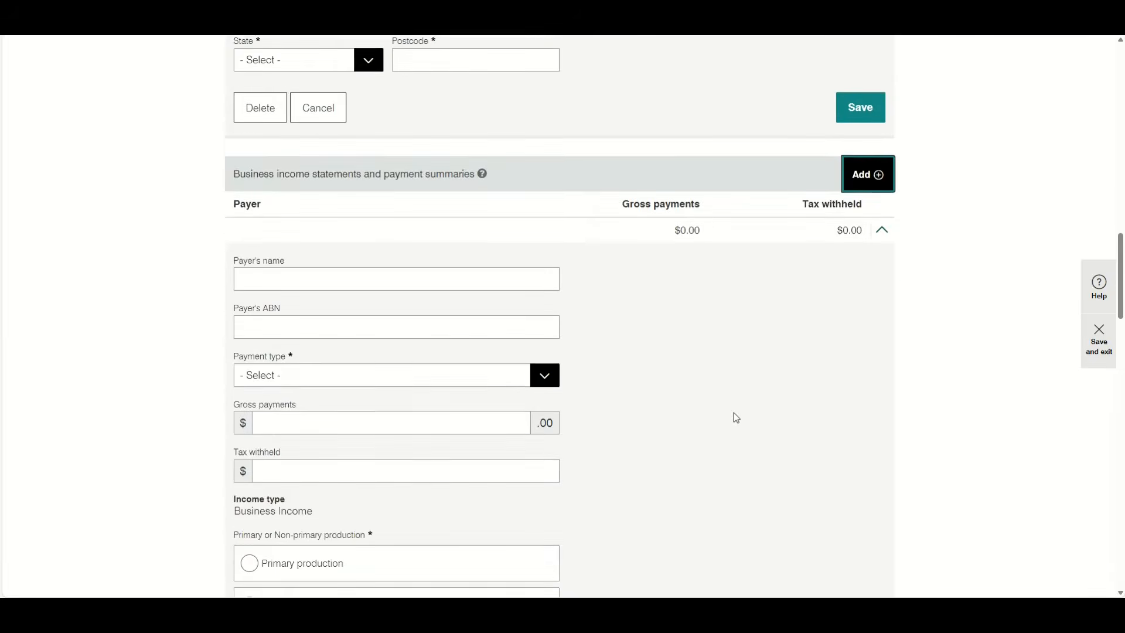
scroll(736, 417, up, 1)
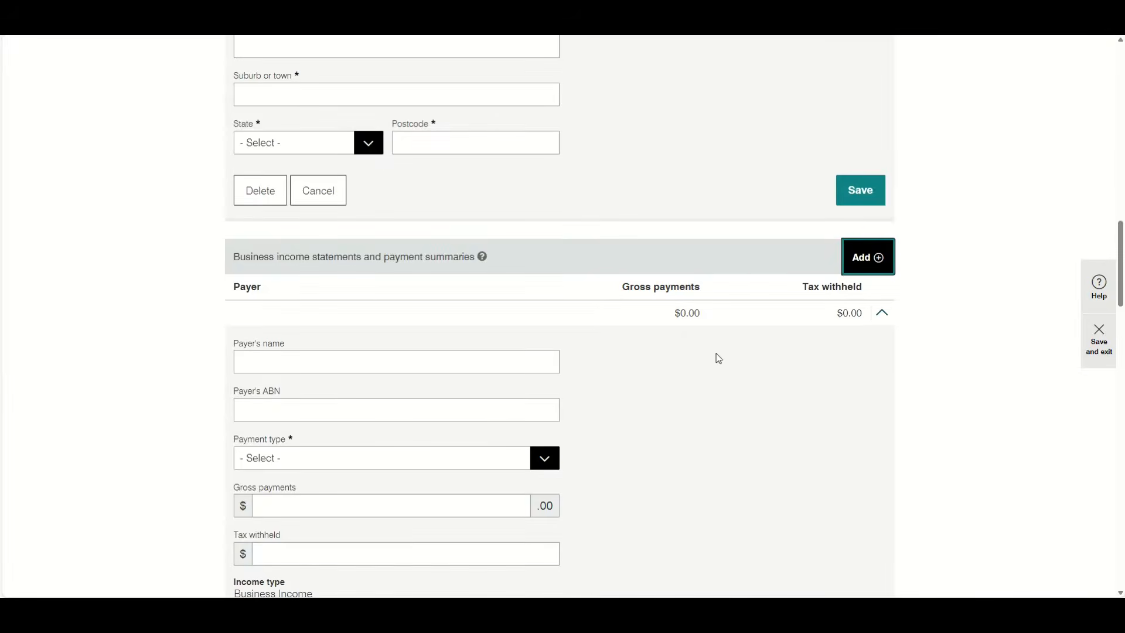
scroll(716, 357, down, 1)
scroll(681, 362, down, 4)
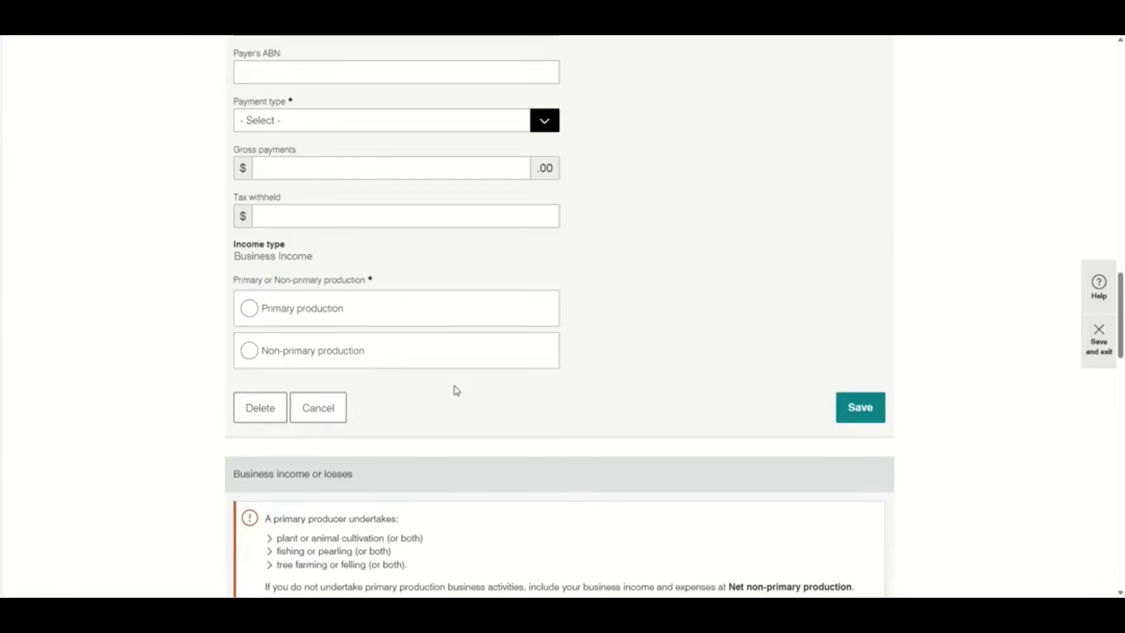
click(275, 413)
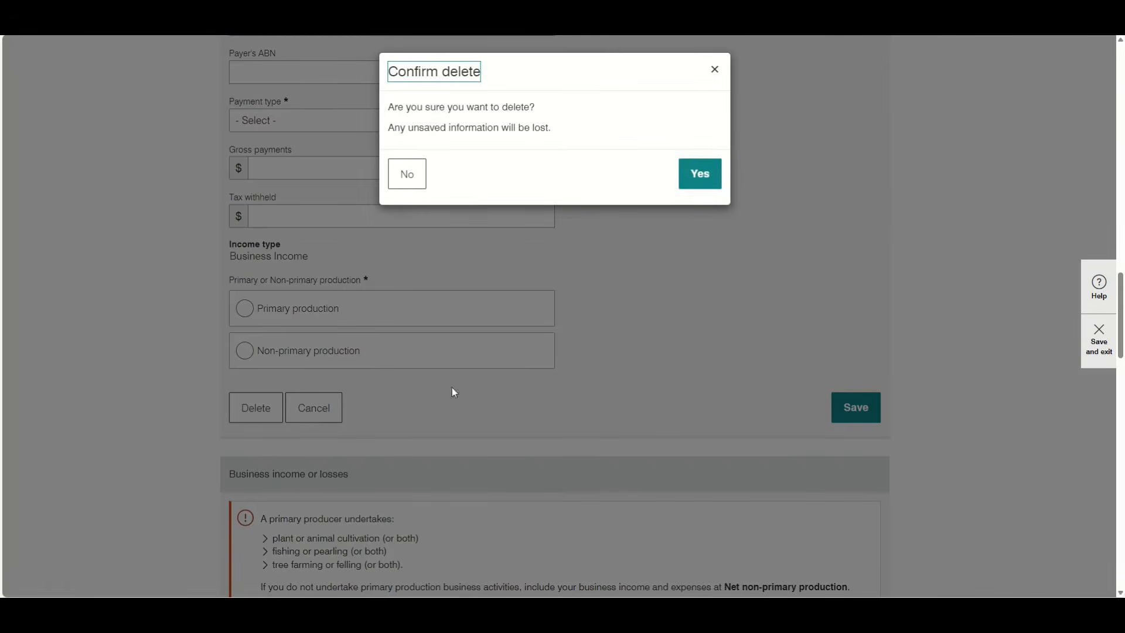
click(702, 186)
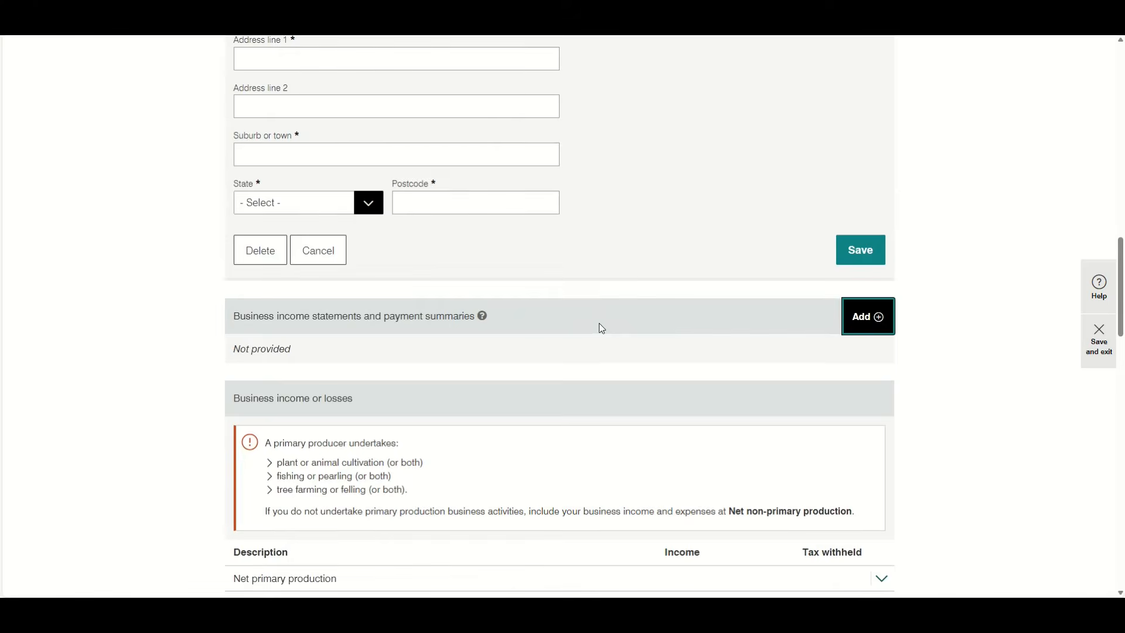
Examine the net non-primary production and other business and professional items sections under business income or losses, and collapse them.
scroll(602, 328, down, 4)
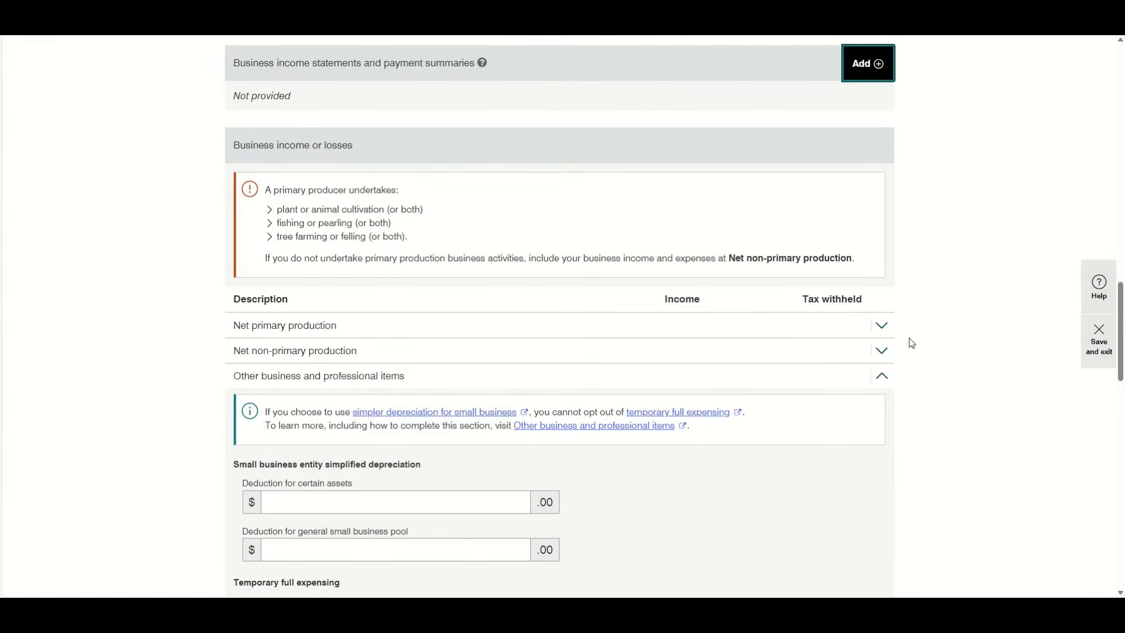
click(883, 353)
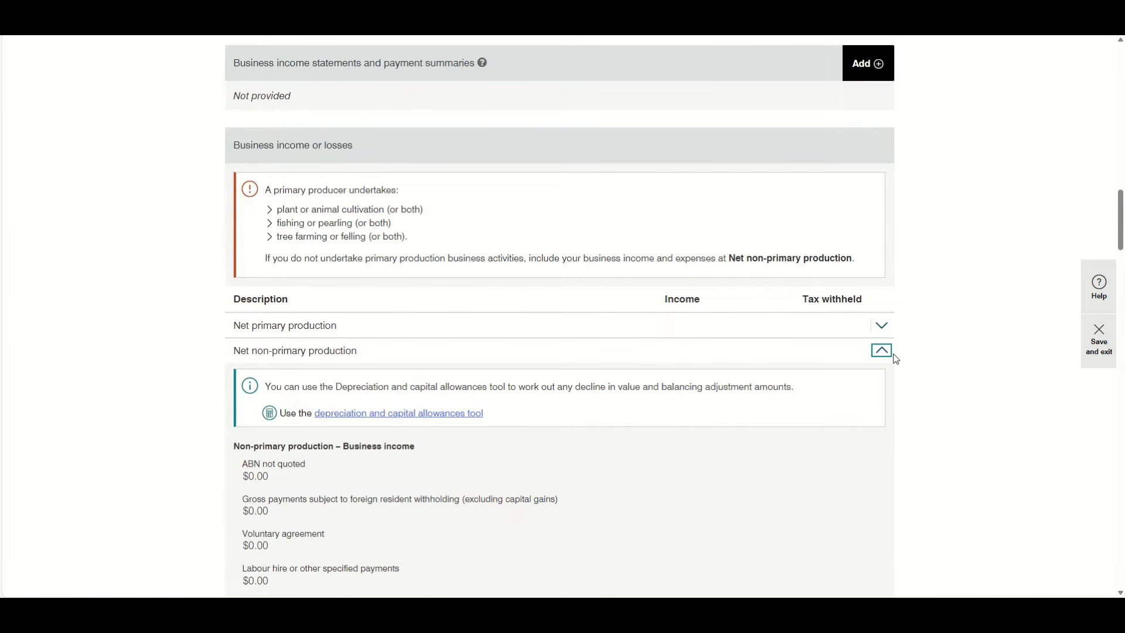
click(882, 350)
click(882, 286)
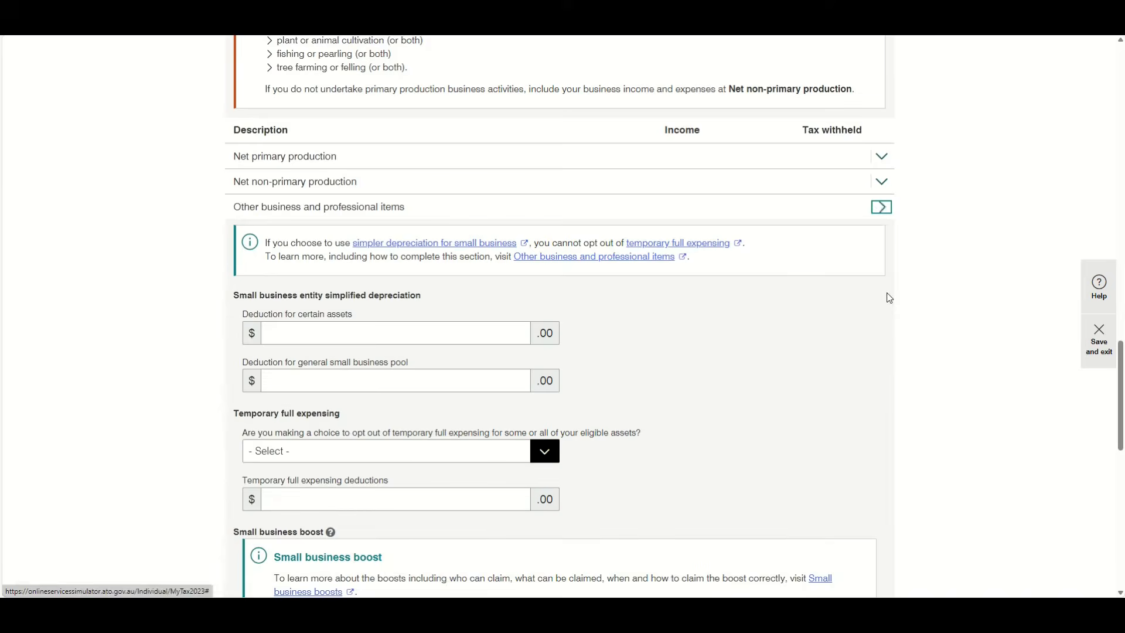
scroll(834, 320, down, 2)
scroll(834, 319, down, 3)
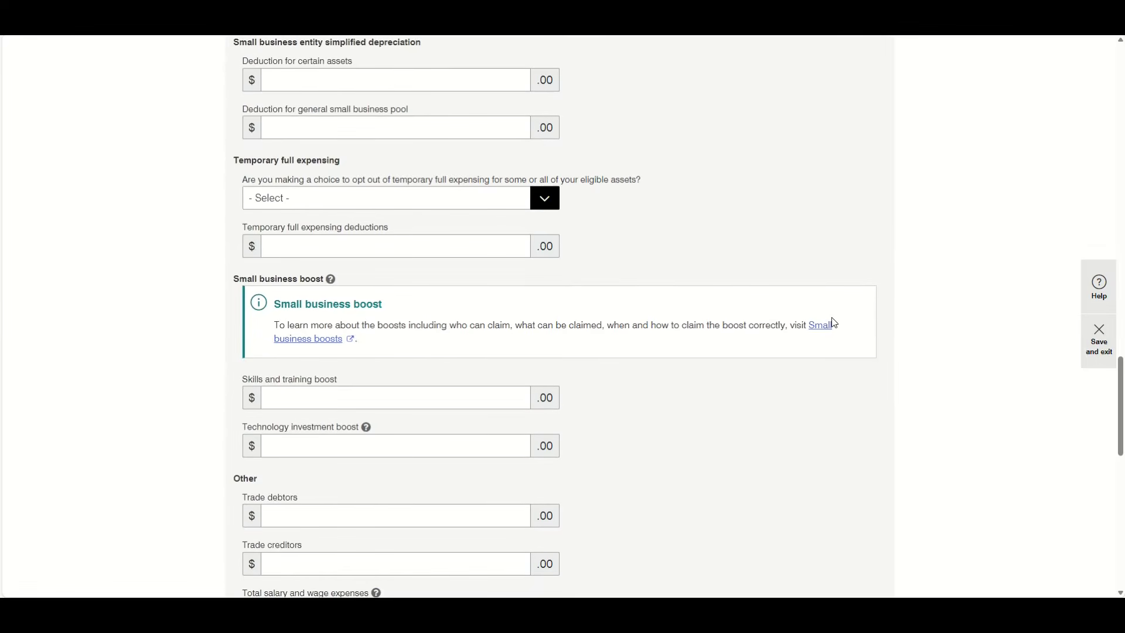
scroll(562, 356, down, 3)
scroll(554, 356, down, 5)
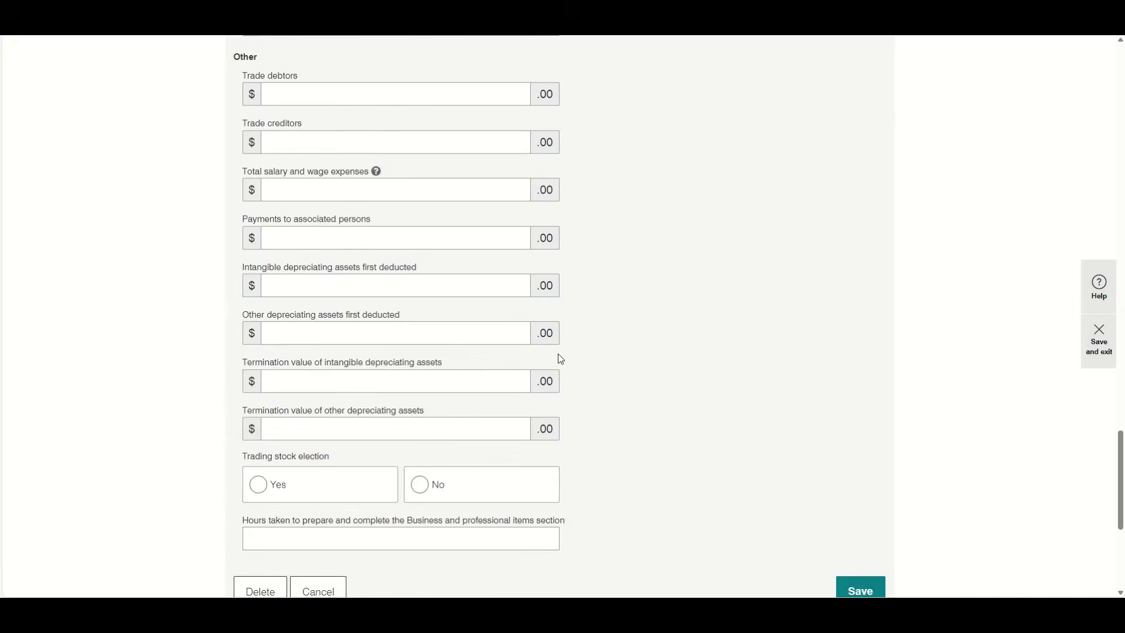
scroll(558, 355, up, 13)
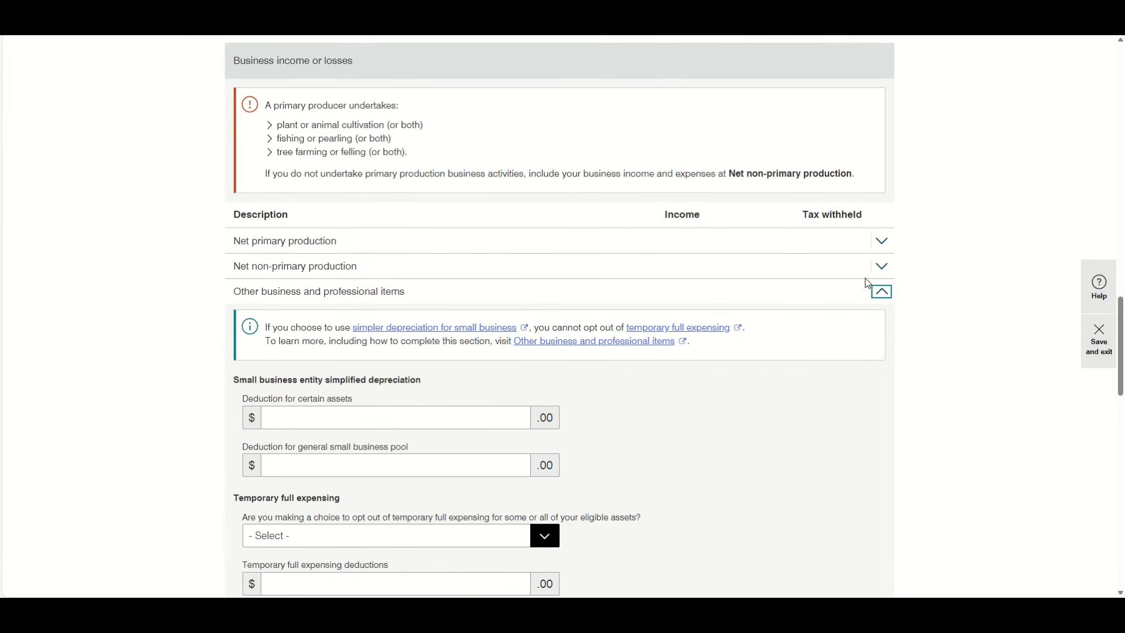
click(882, 296)
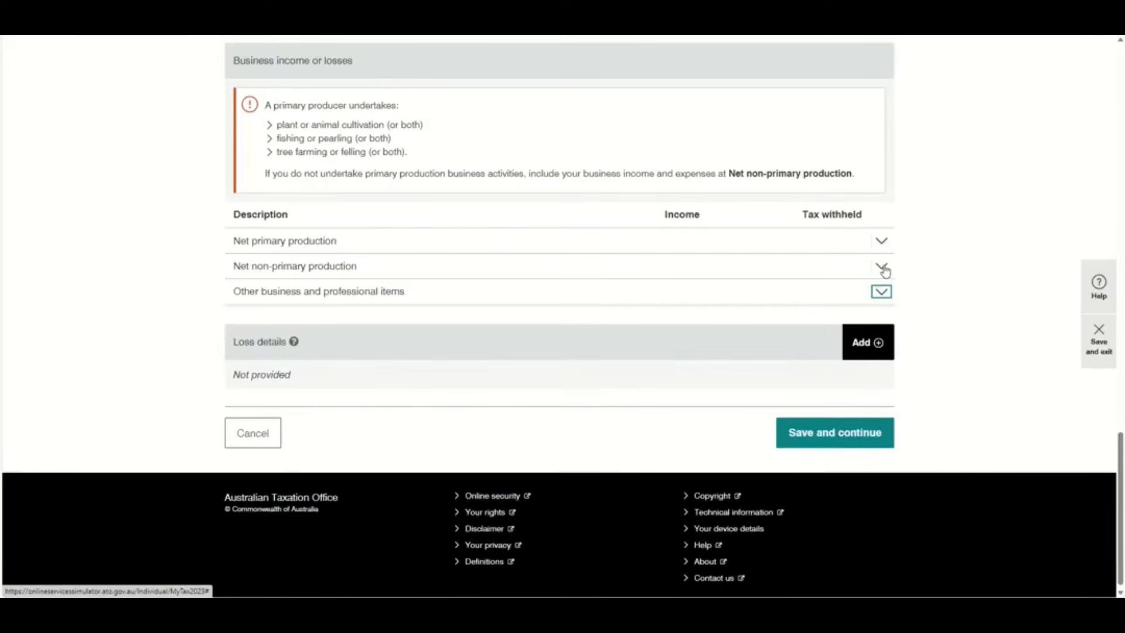
Enter 3000 as other business income – manually calculated in the net non-primary production section.
click(883, 268)
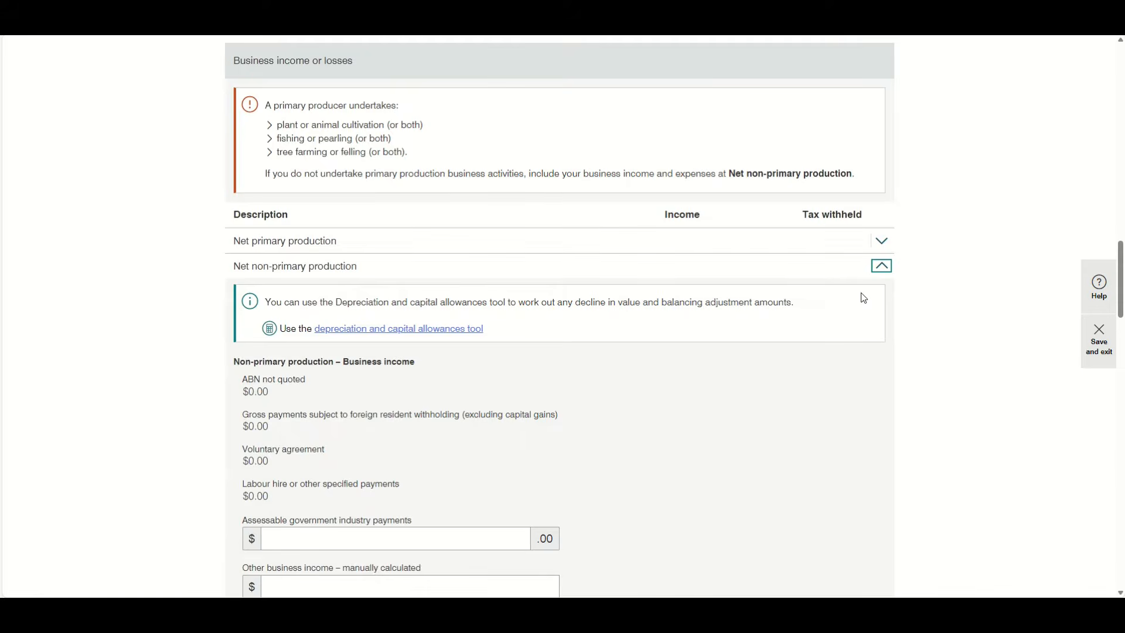
scroll(864, 298, down, 3)
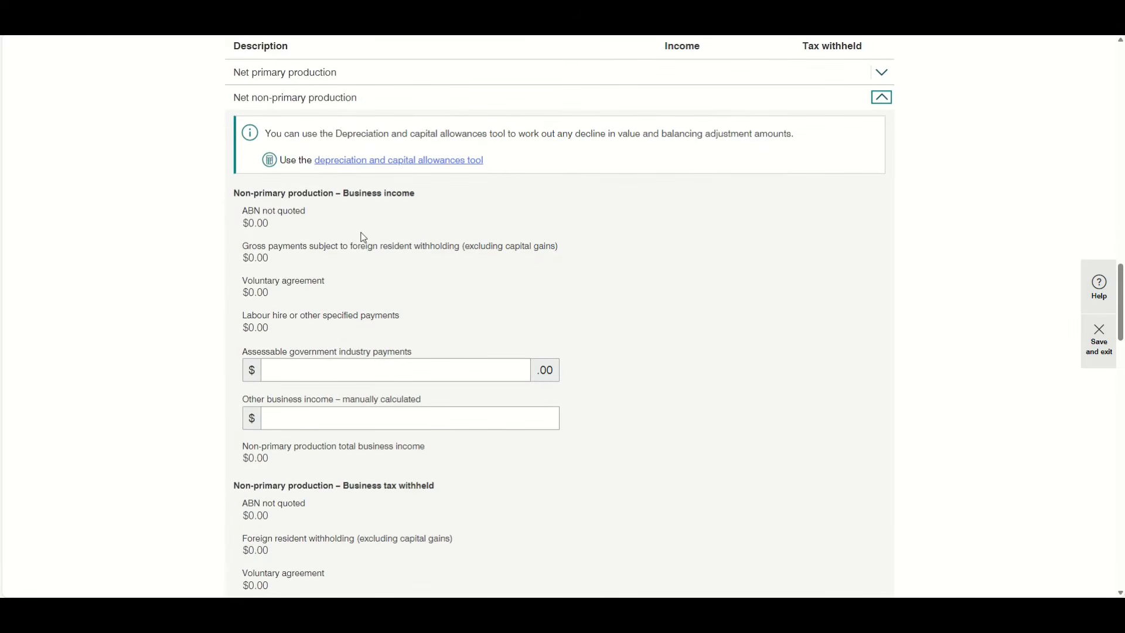
click(330, 364)
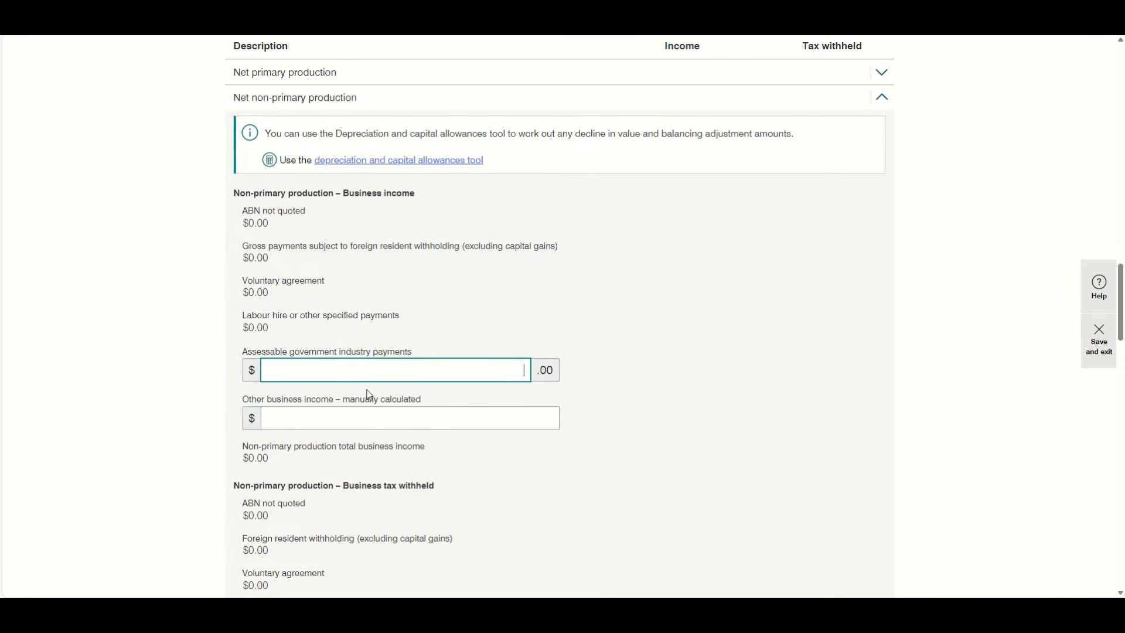
click(375, 415)
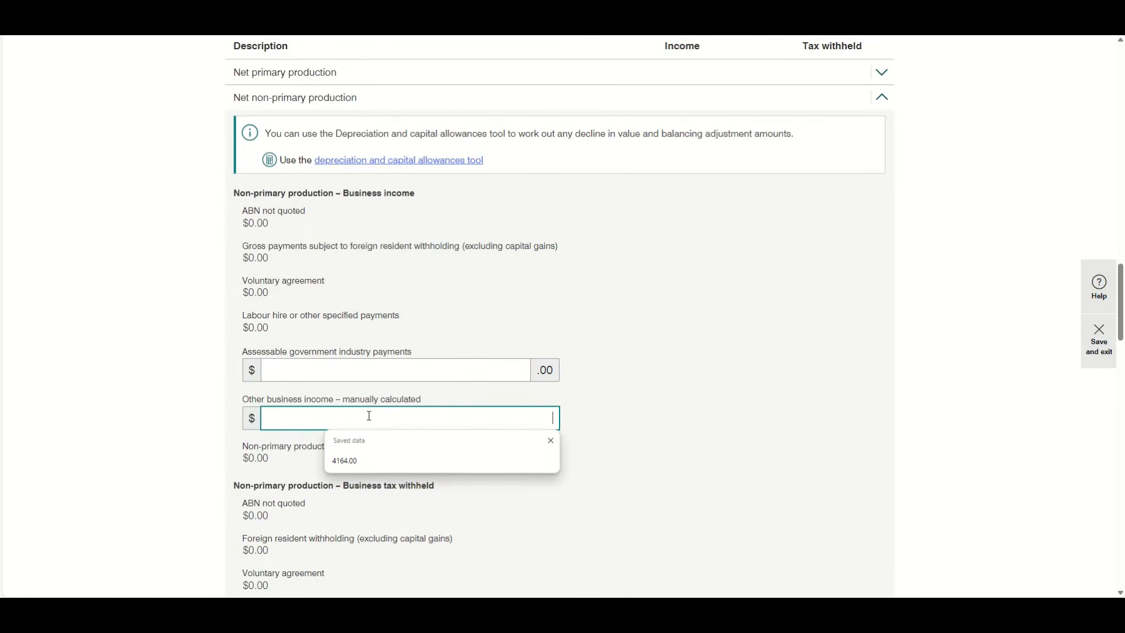
text(3000)
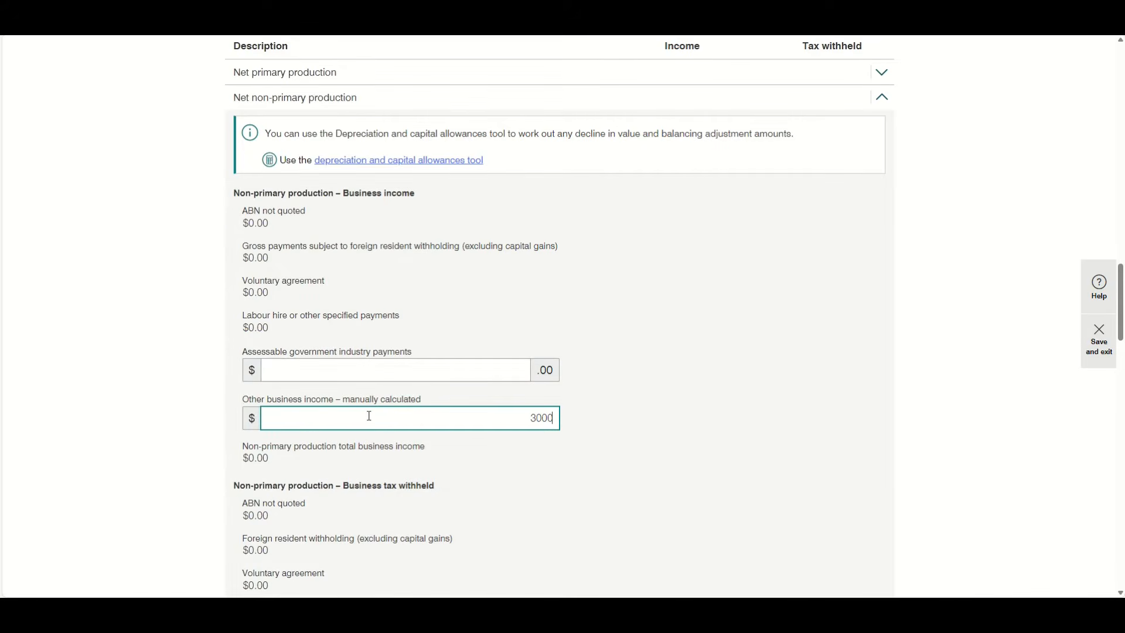
click(617, 427)
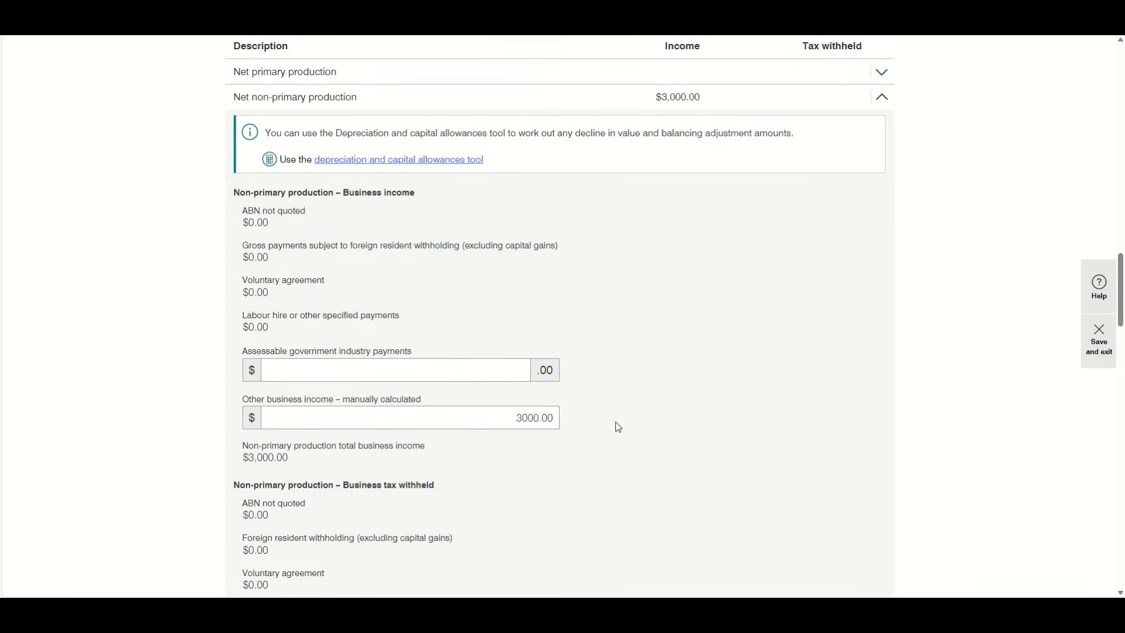
Review the non-primary production tax withheld and business expenses, including opening stock, purchases and other costs, closing stock and cost of sales.
scroll(617, 427, down, 2)
scroll(617, 427, down, 2)
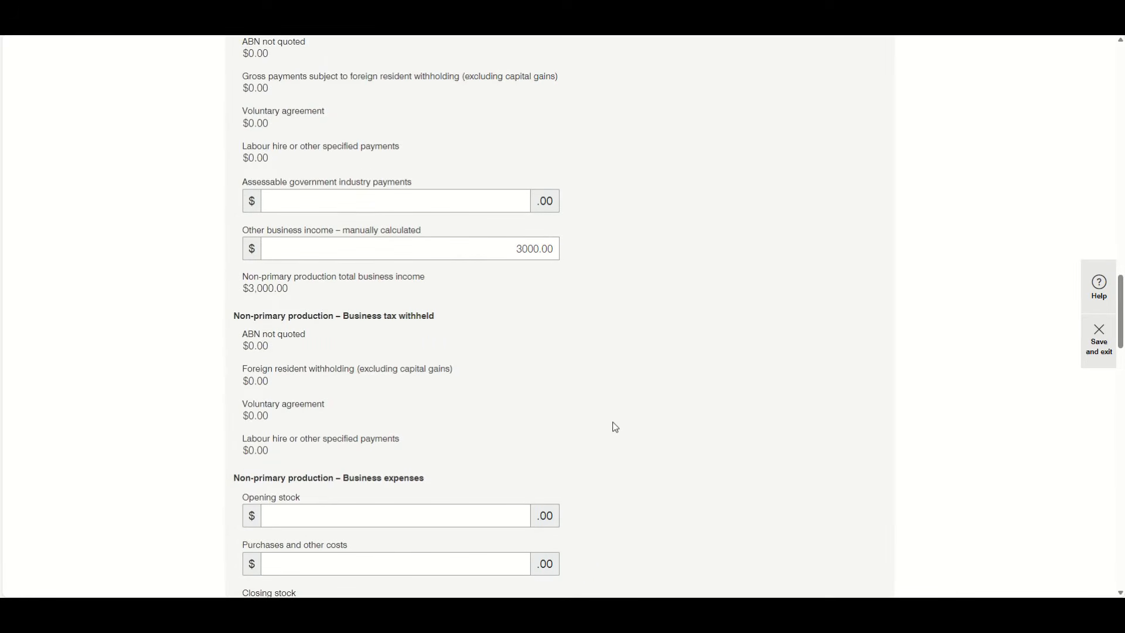
scroll(615, 427, down, 2)
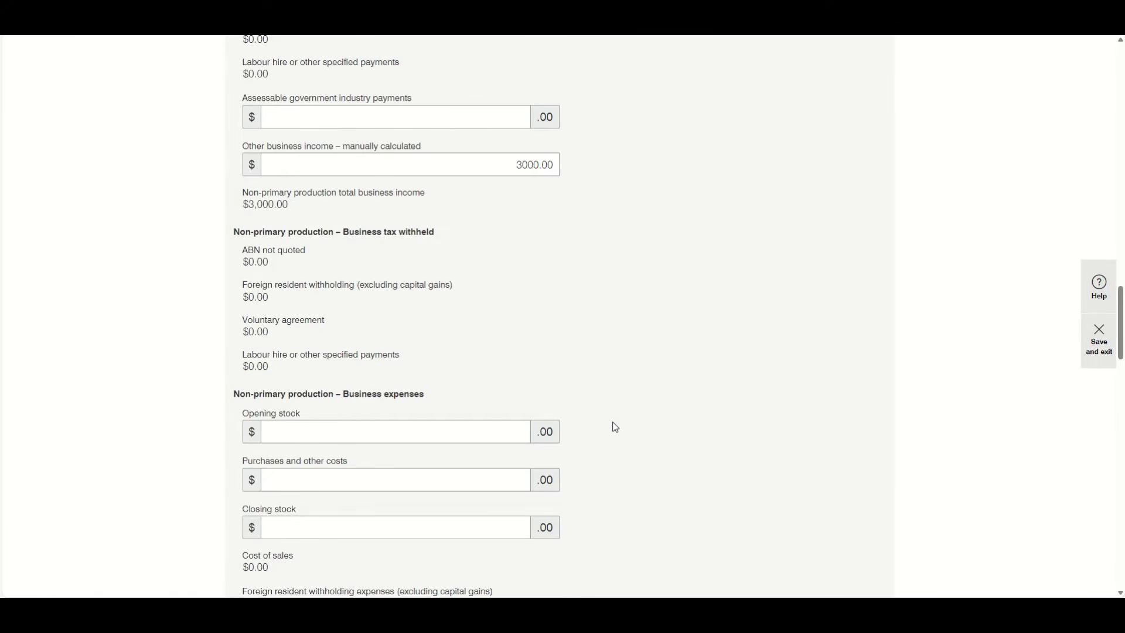
scroll(615, 428, down, 2)
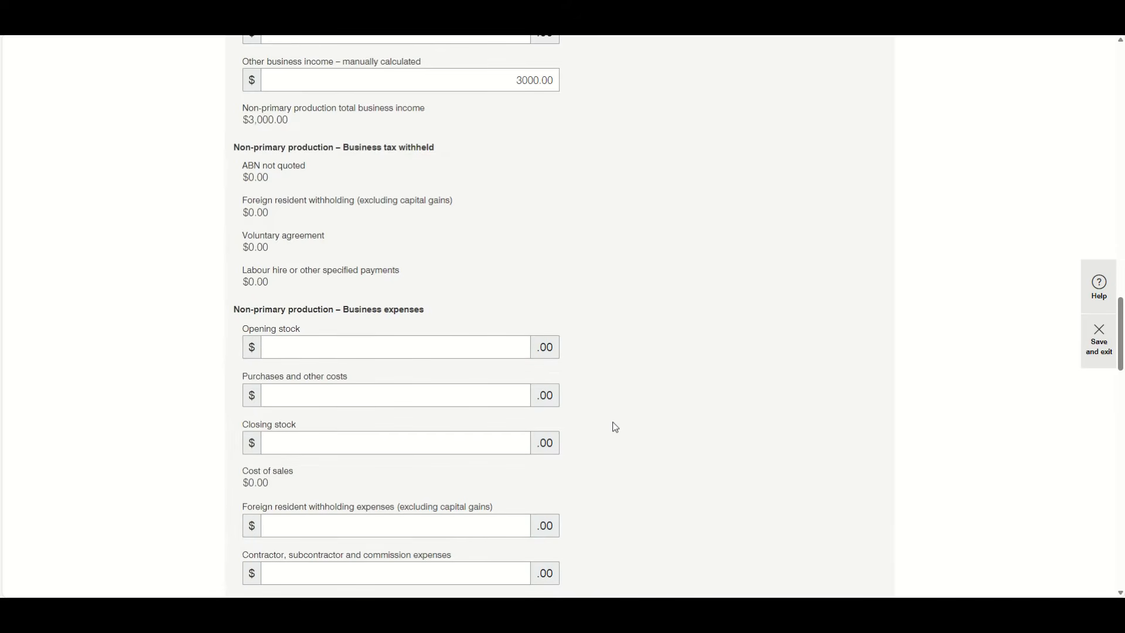
scroll(615, 427, down, 6)
click(314, 98)
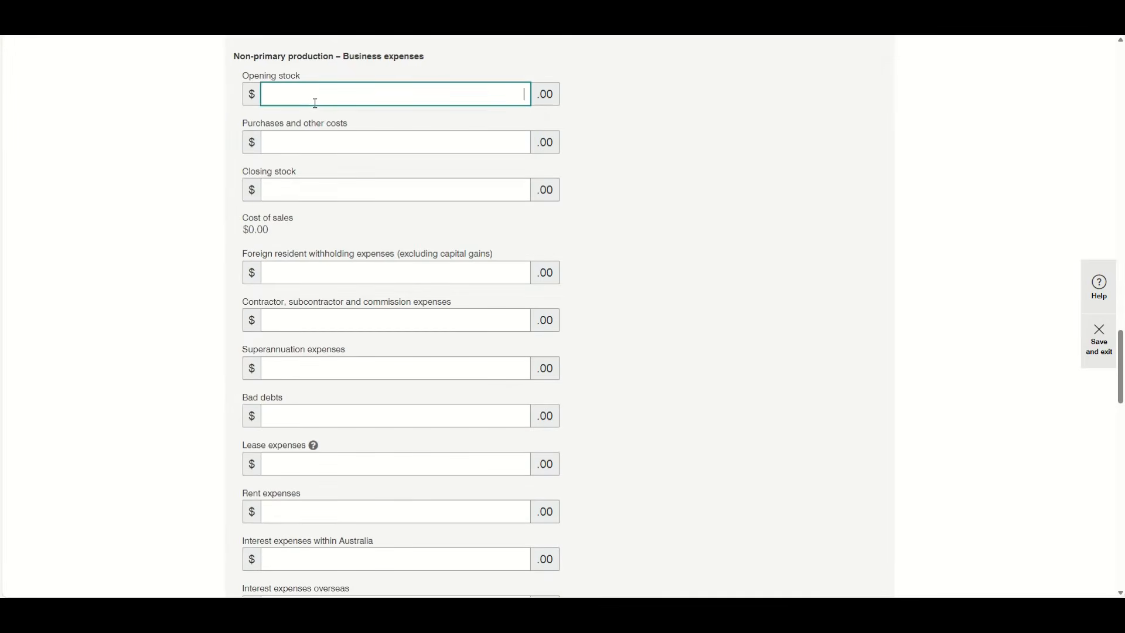
click(310, 141)
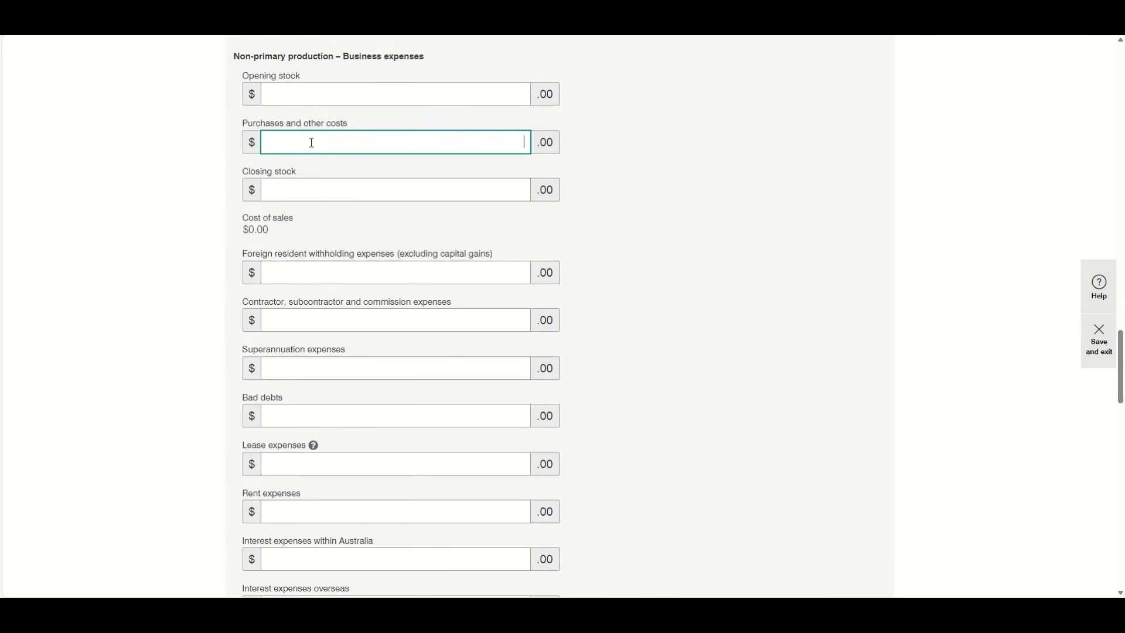
click(310, 189)
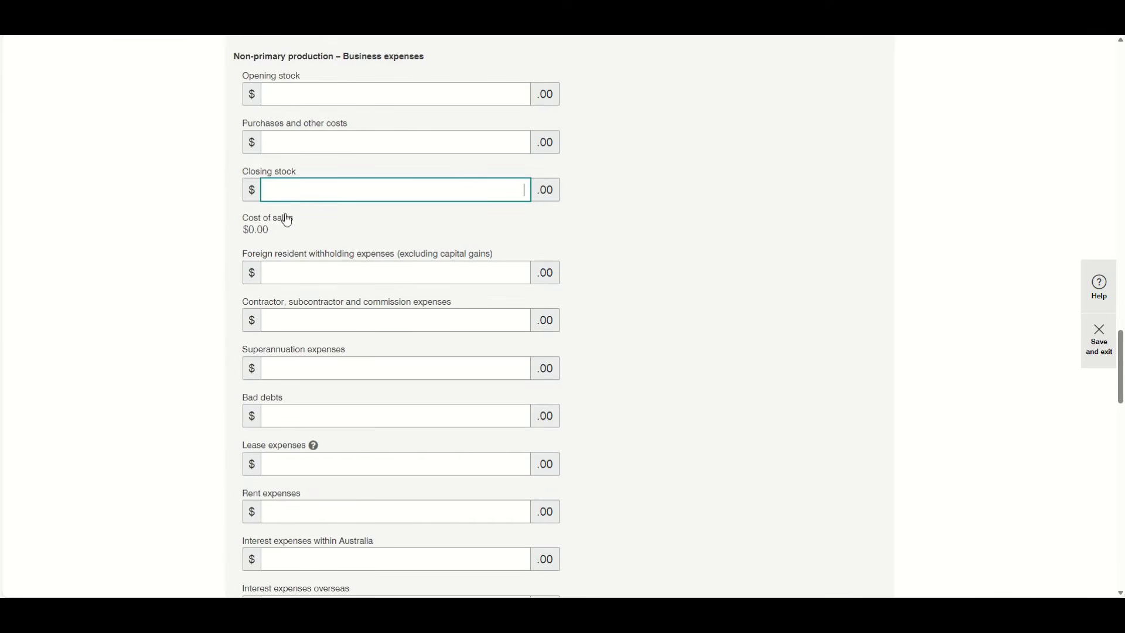
drag(245, 221, 289, 234)
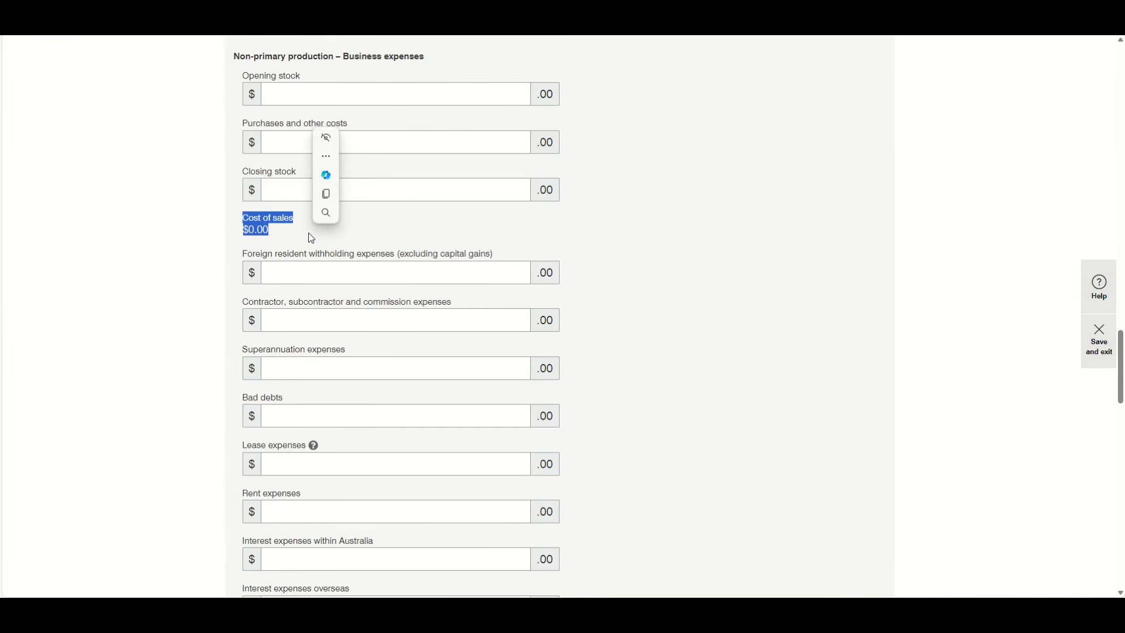
click(310, 234)
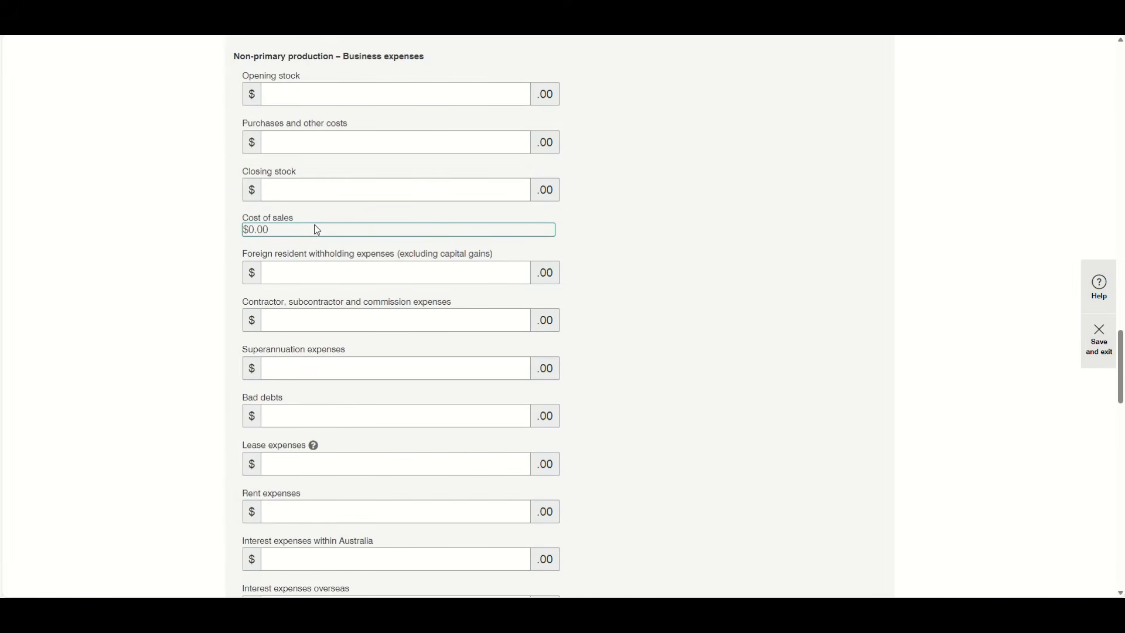
Enter 860 as depreciation expenses – manually calculated under the non-primary production business expenses.
click(320, 192)
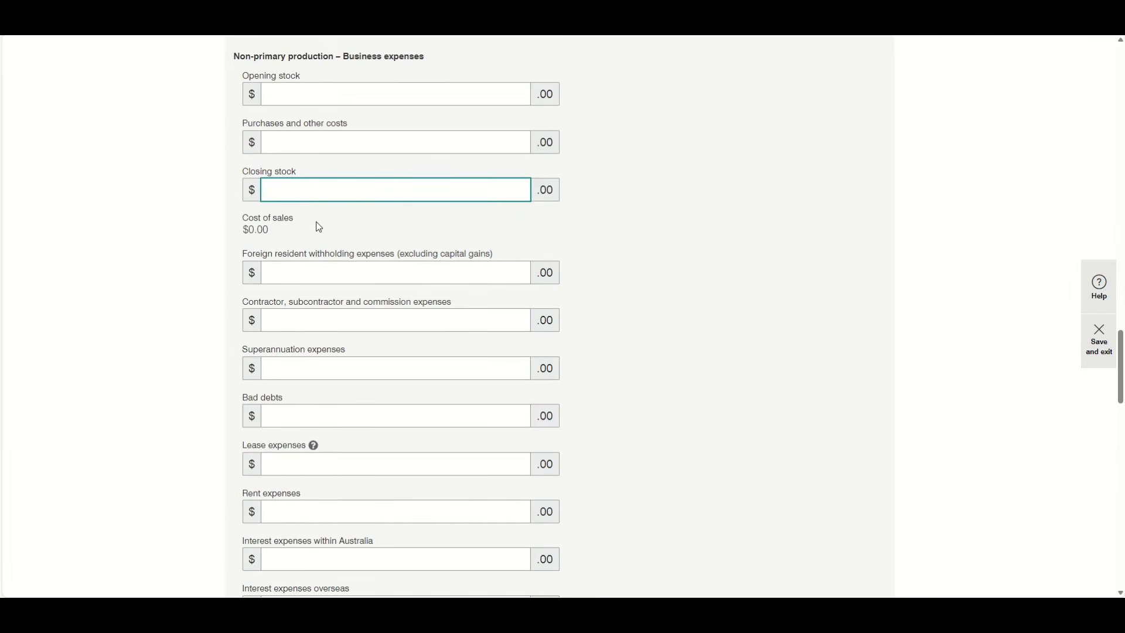
scroll(319, 227, down, 4)
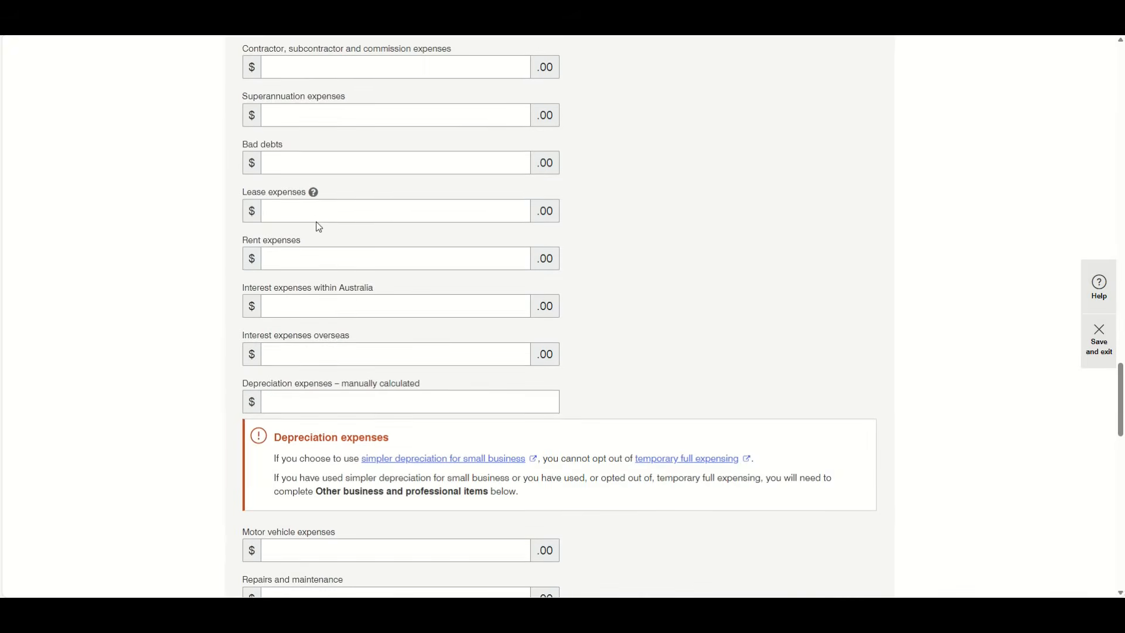
scroll(318, 224, down, 3)
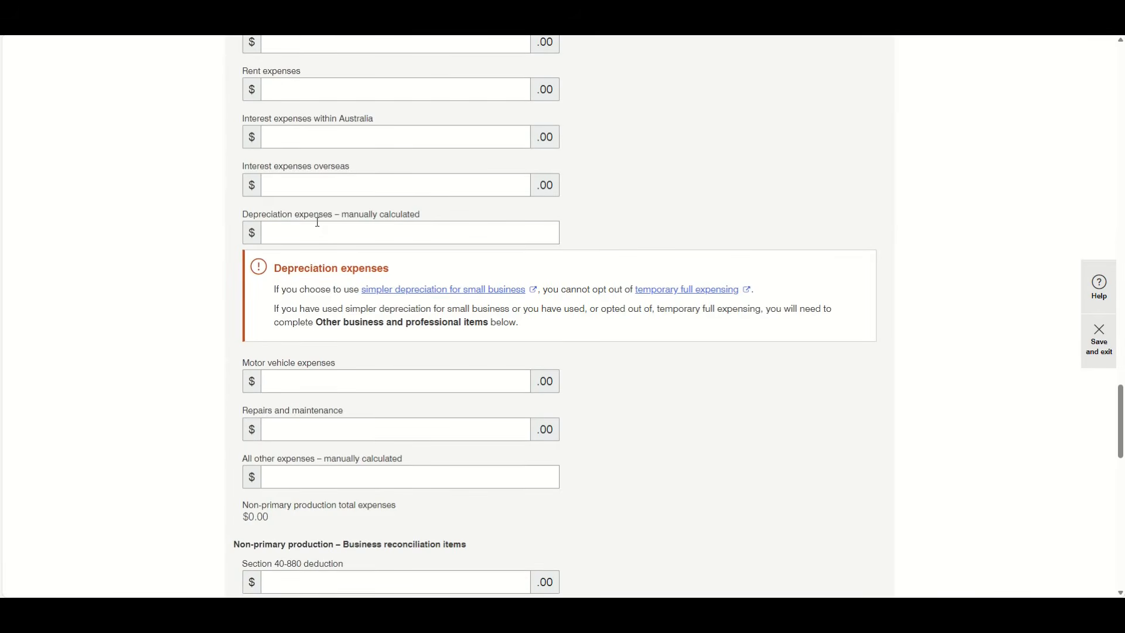
scroll(318, 222, down, 1)
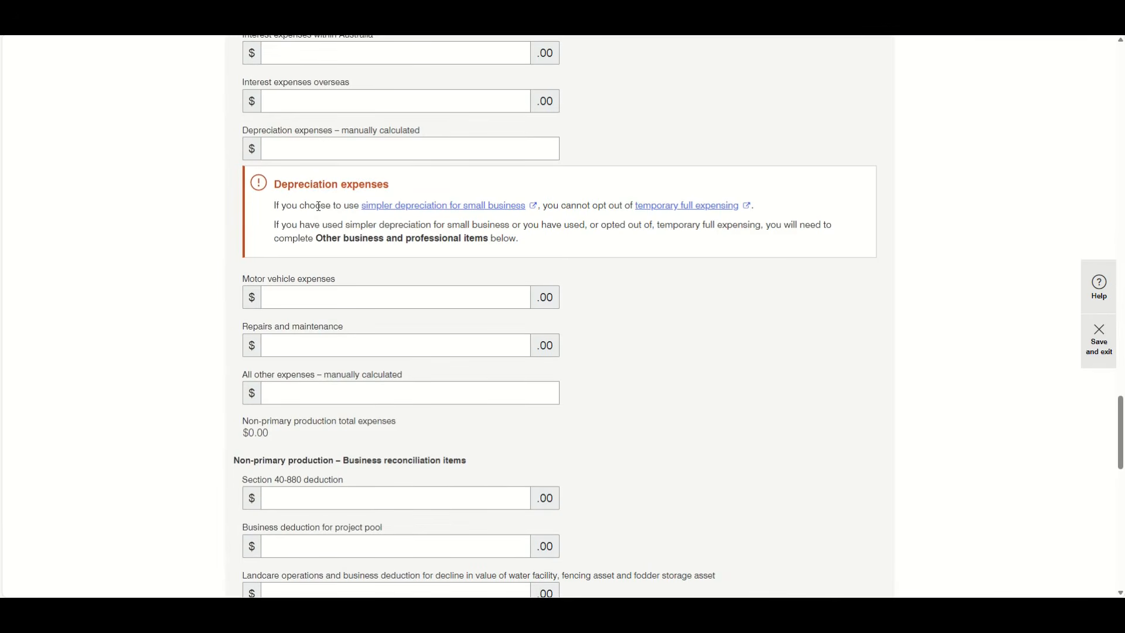
scroll(318, 206, up, 2)
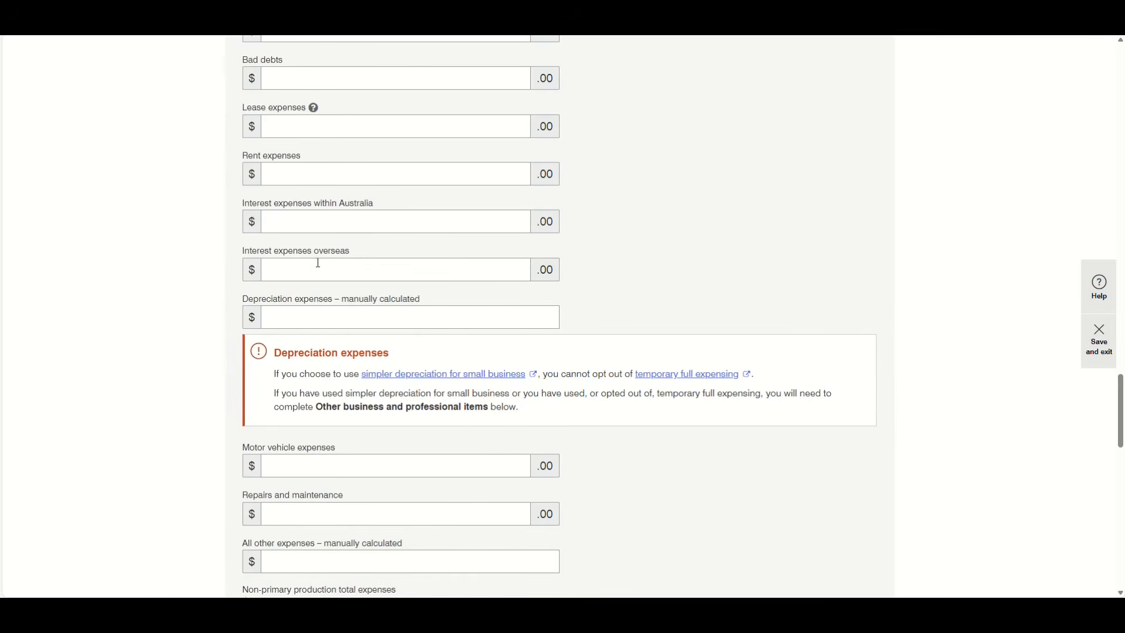
click(309, 311)
text(86)
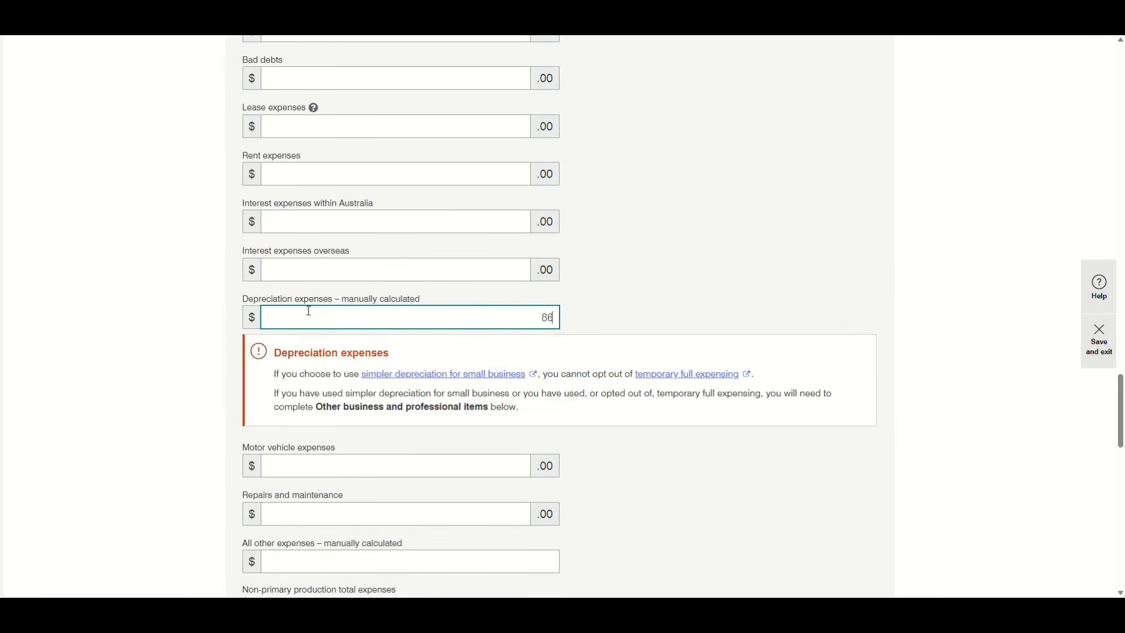
text(0)
click(586, 327)
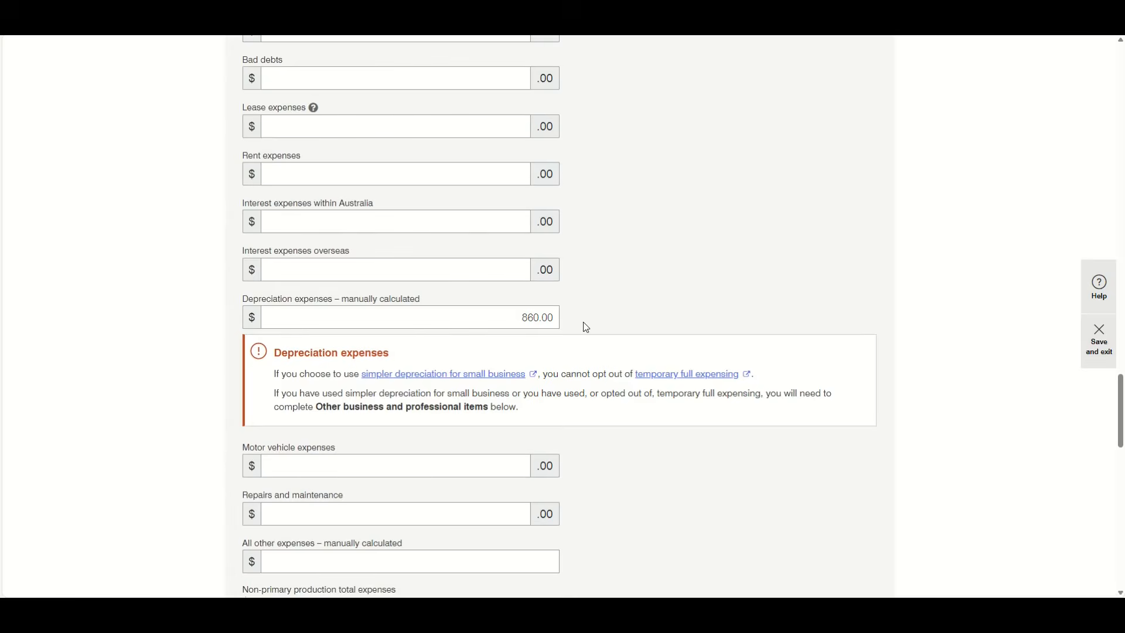
Enter 1640 as all other expenses – manually calculated under the non-primary production business expenses.
scroll(586, 327, down, 2)
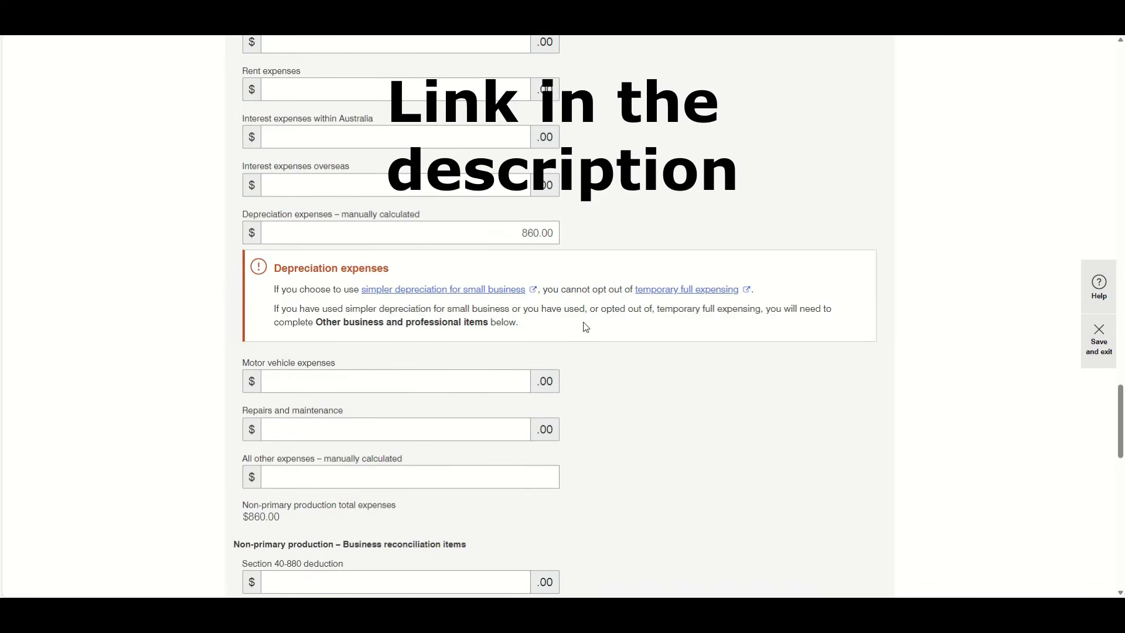
scroll(586, 327, down, 2)
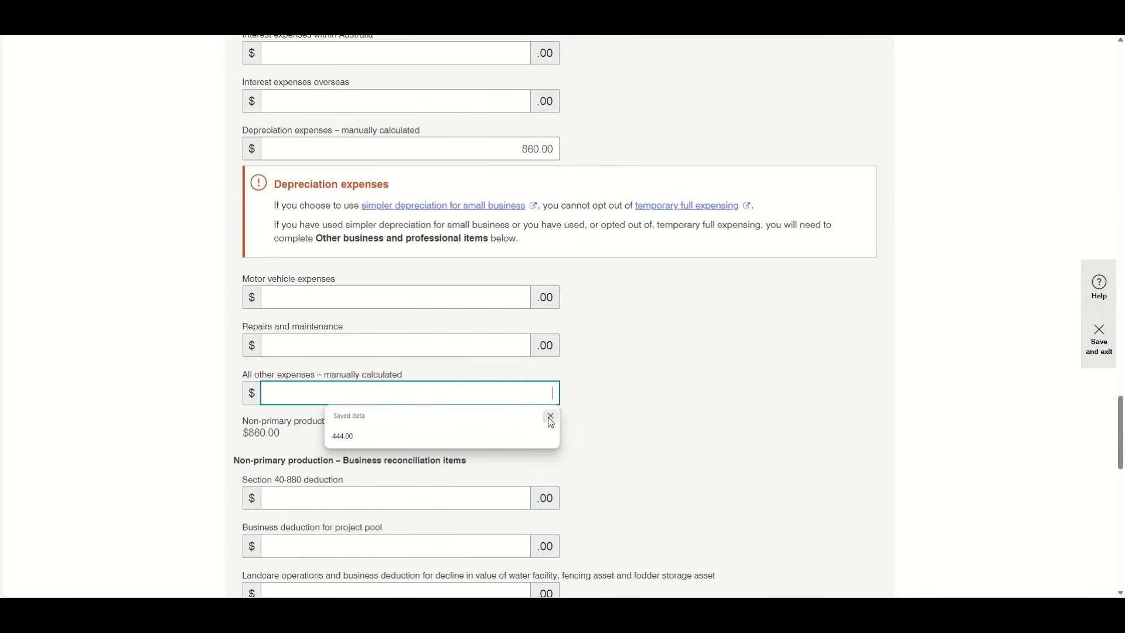
click(550, 418)
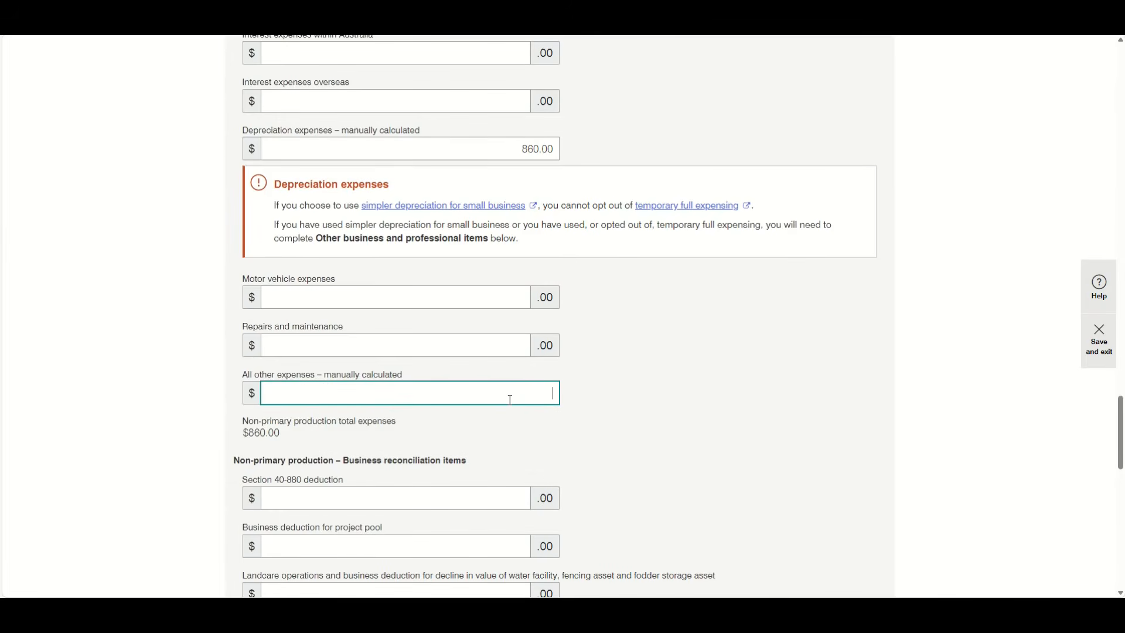
text(1640)
click(643, 417)
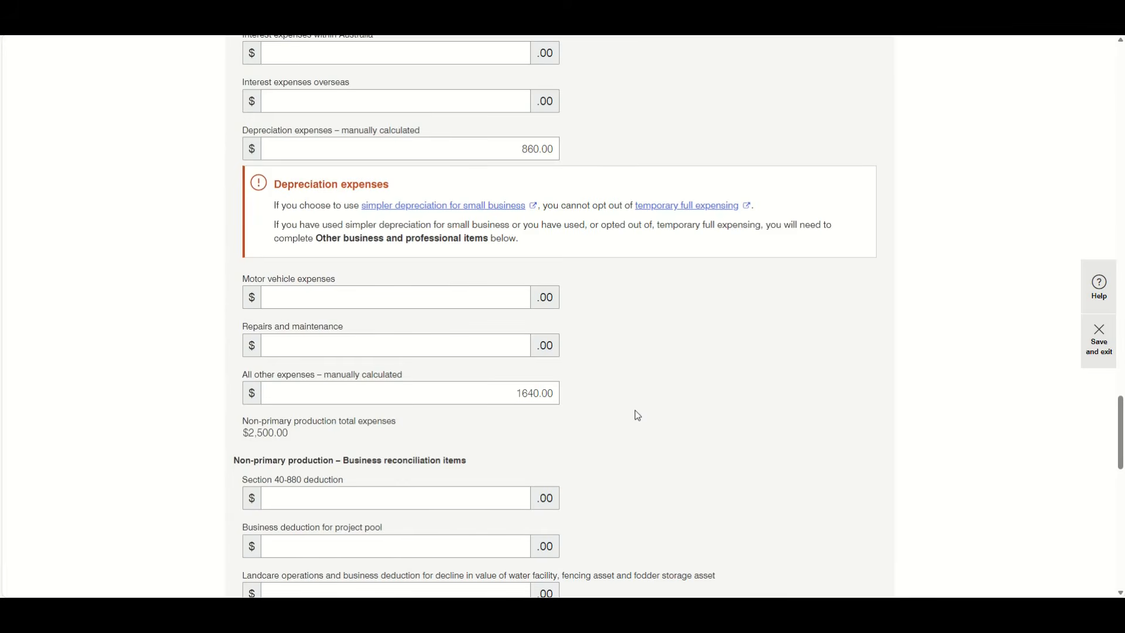
Review the non-primary production business reconciliation items and the net income or loss from business this year.
scroll(637, 415, down, 3)
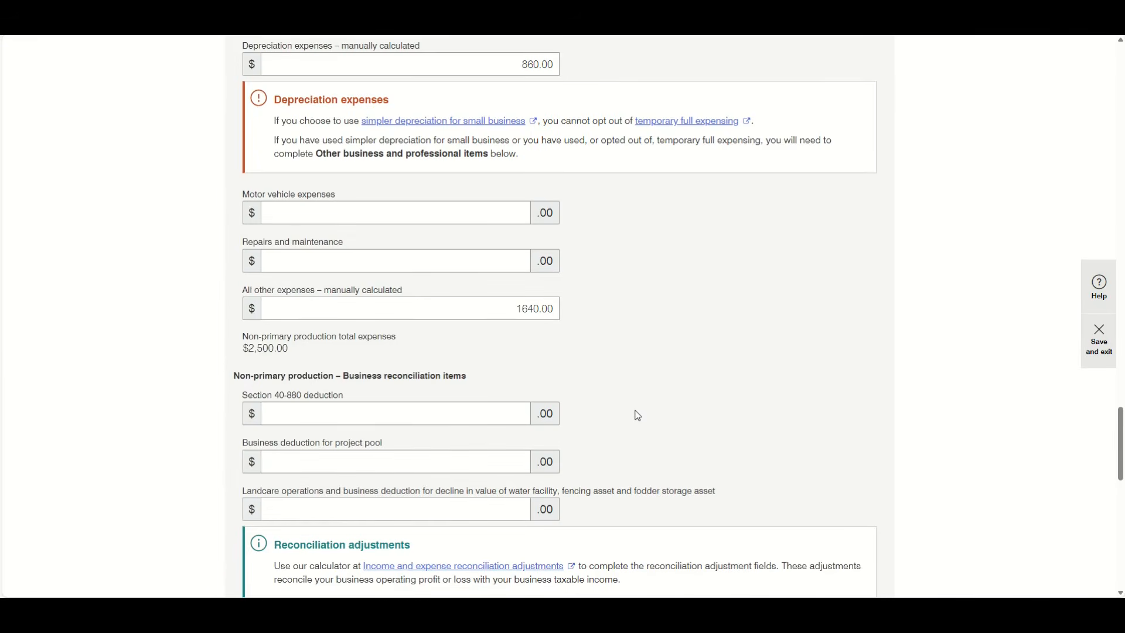
scroll(639, 415, down, 1)
scroll(638, 415, down, 2)
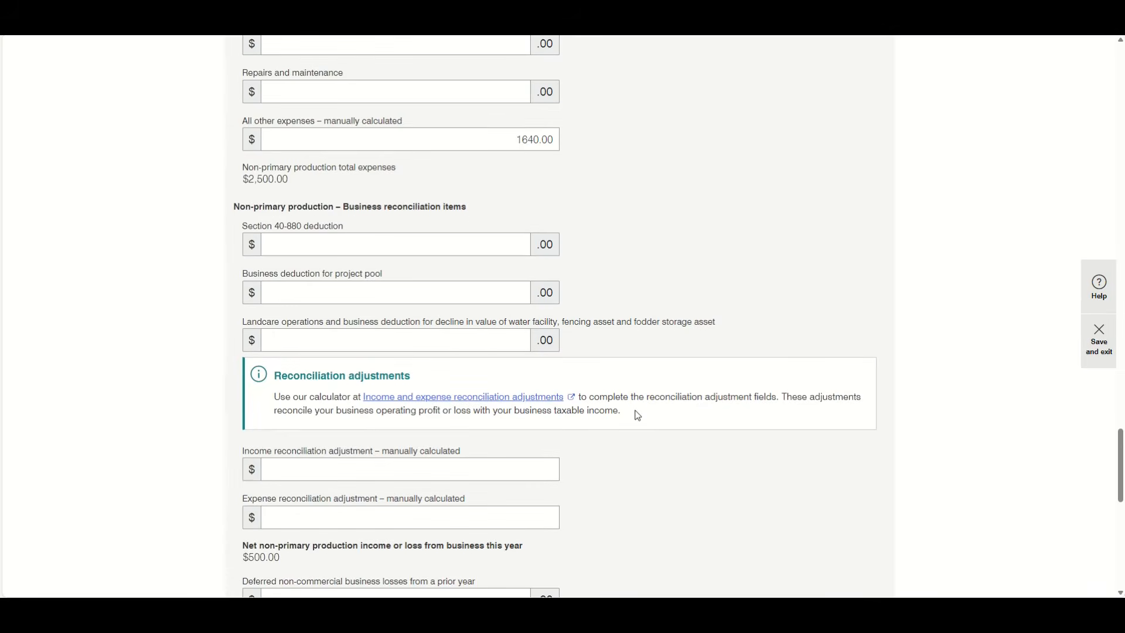
scroll(638, 415, up, 1)
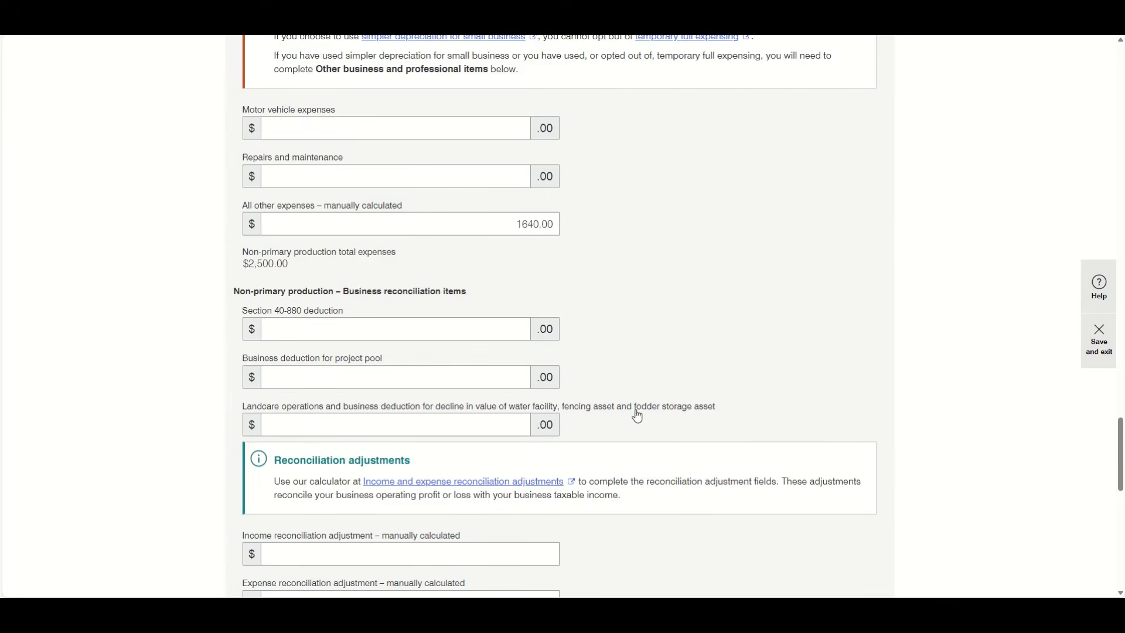
scroll(637, 416, down, 4)
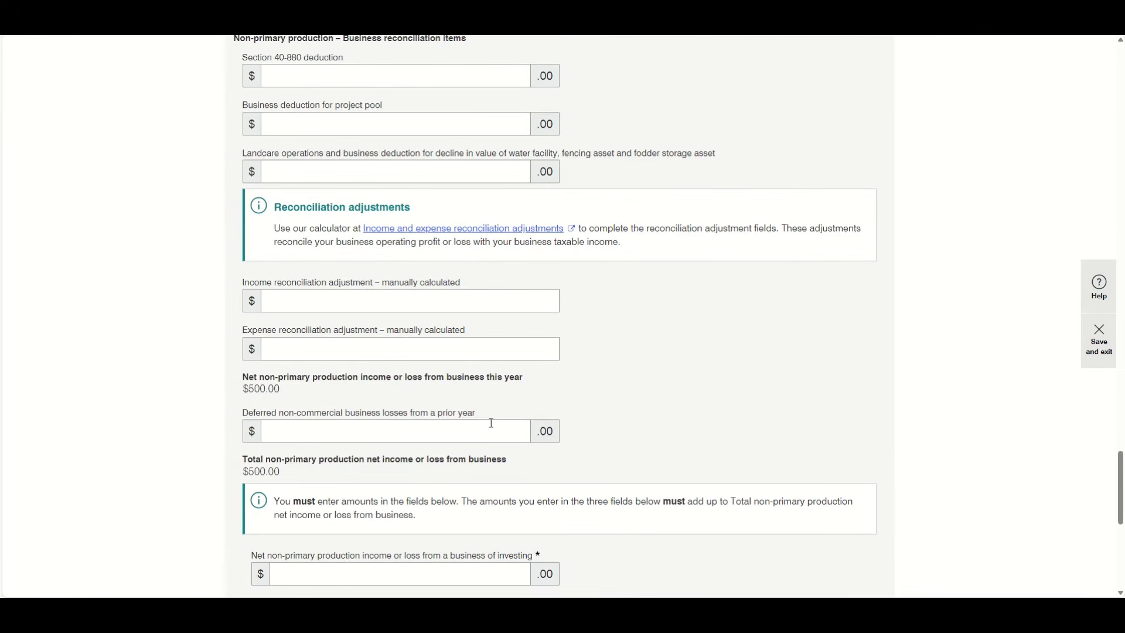
triple_click(284, 392)
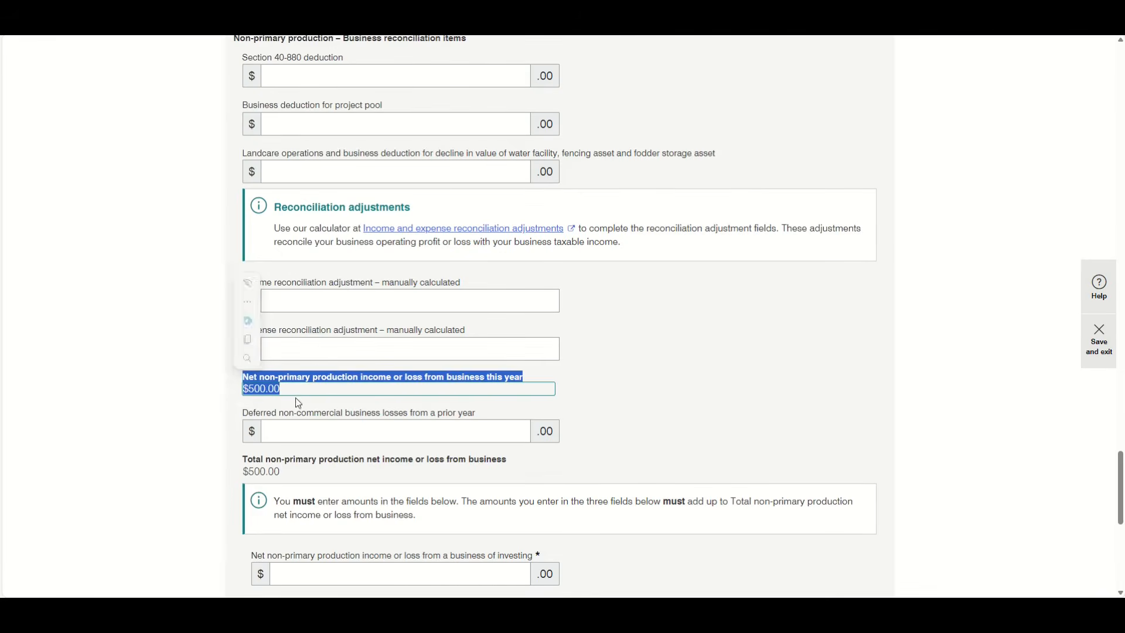
scroll(637, 417, down, 1)
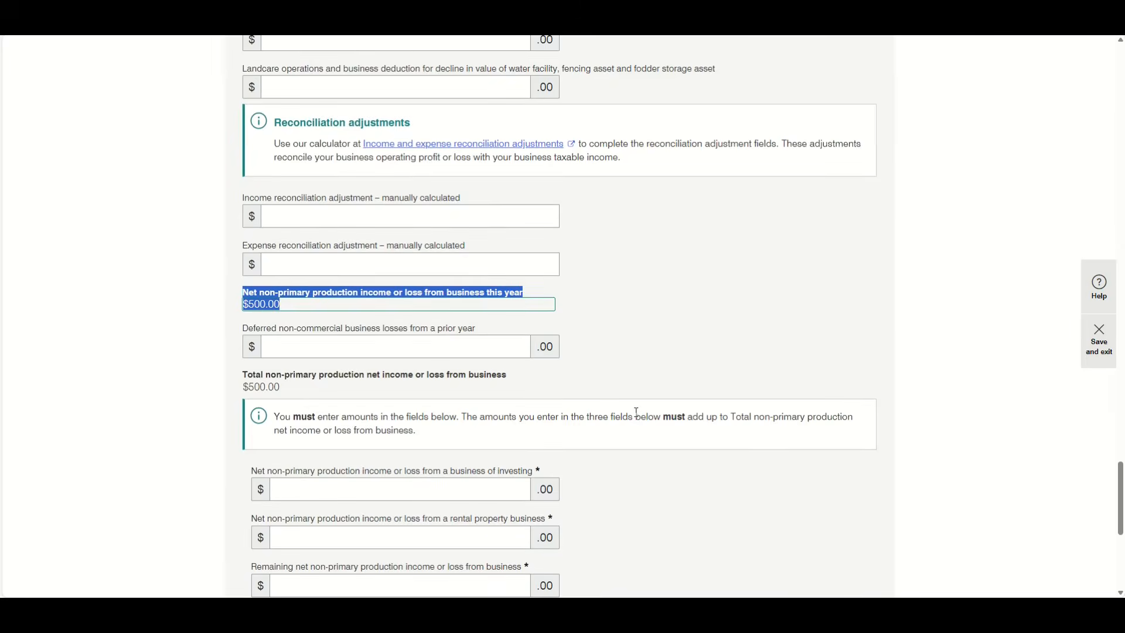
scroll(637, 418, down, 1)
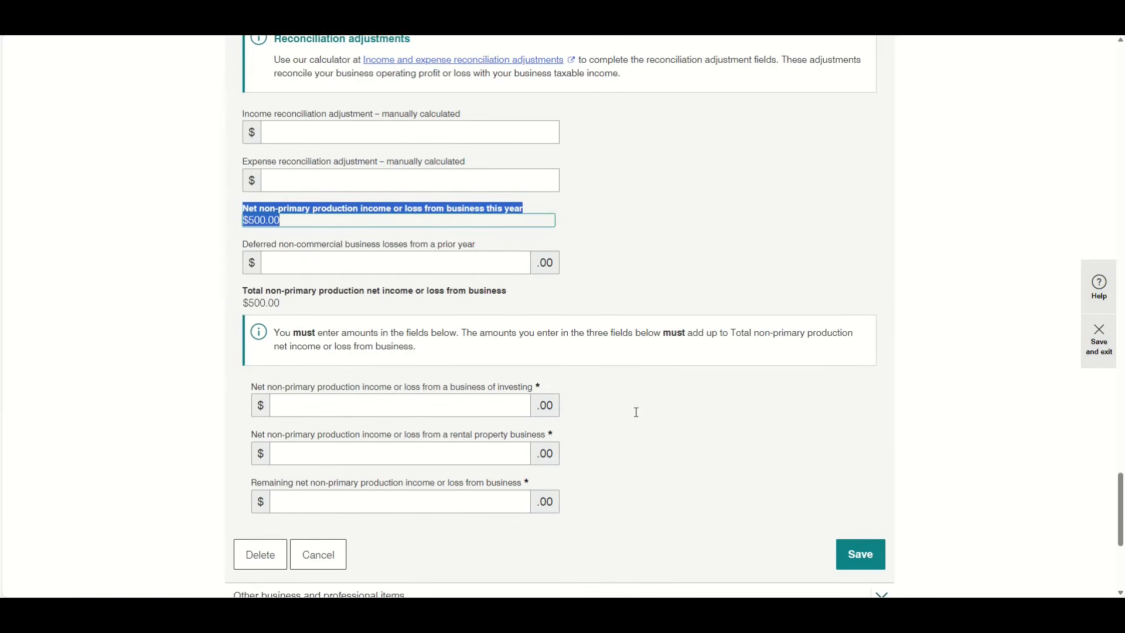
Enter 0 for net income from a business of investing, 0 for a rental property business, and 500 as remaining net non-primary production income.
click(502, 408)
click(282, 459)
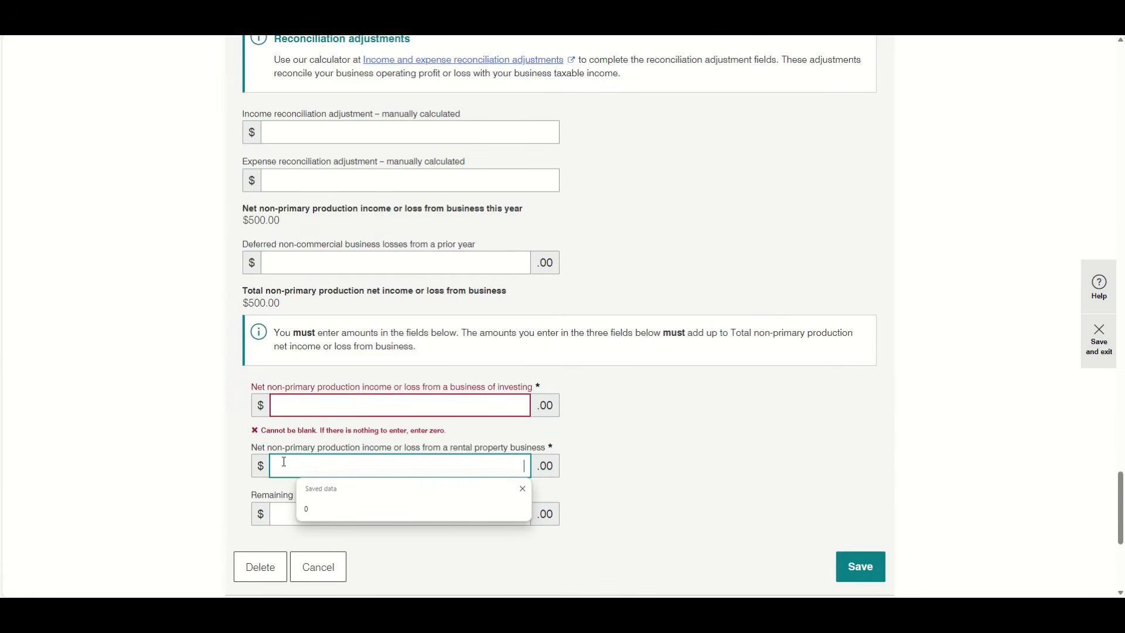
click(289, 508)
click(460, 415)
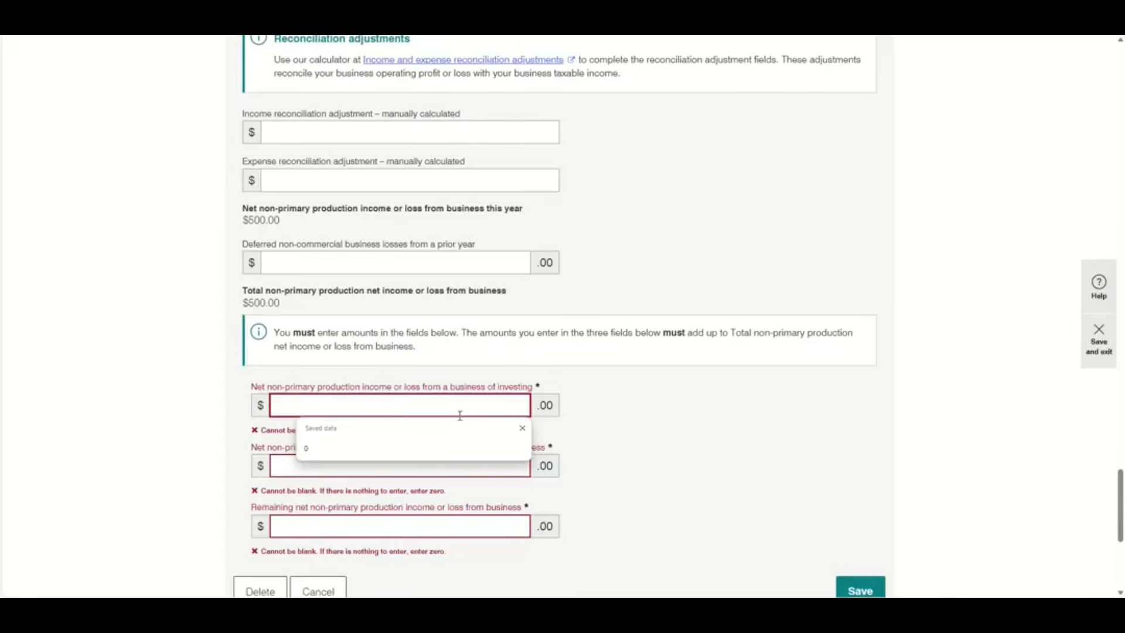
text(0)
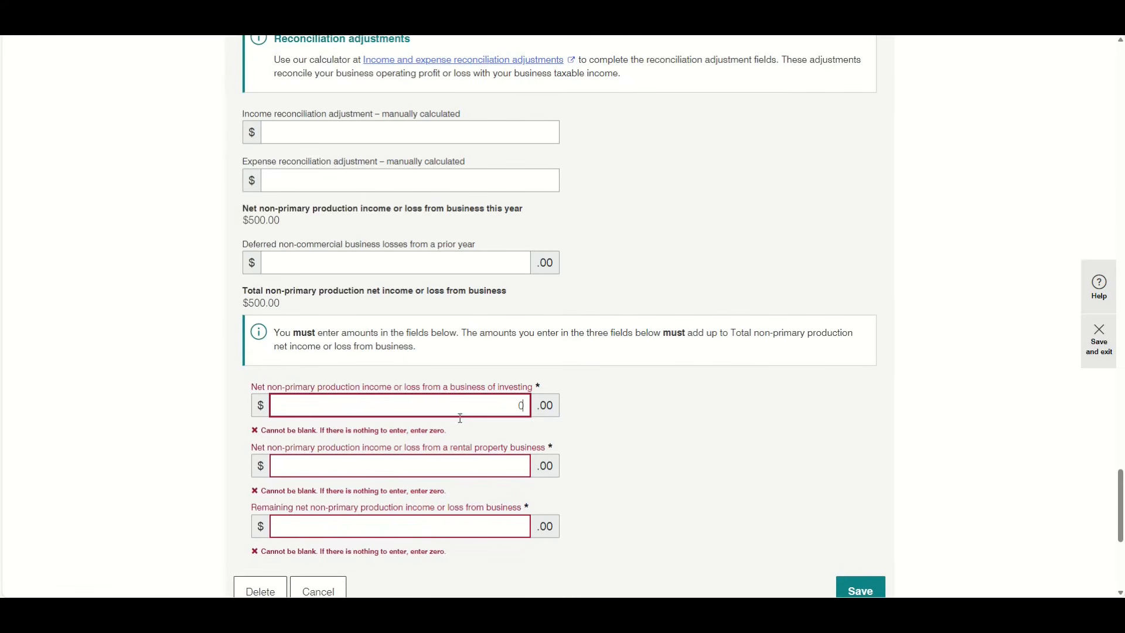
click(469, 462)
text(0)
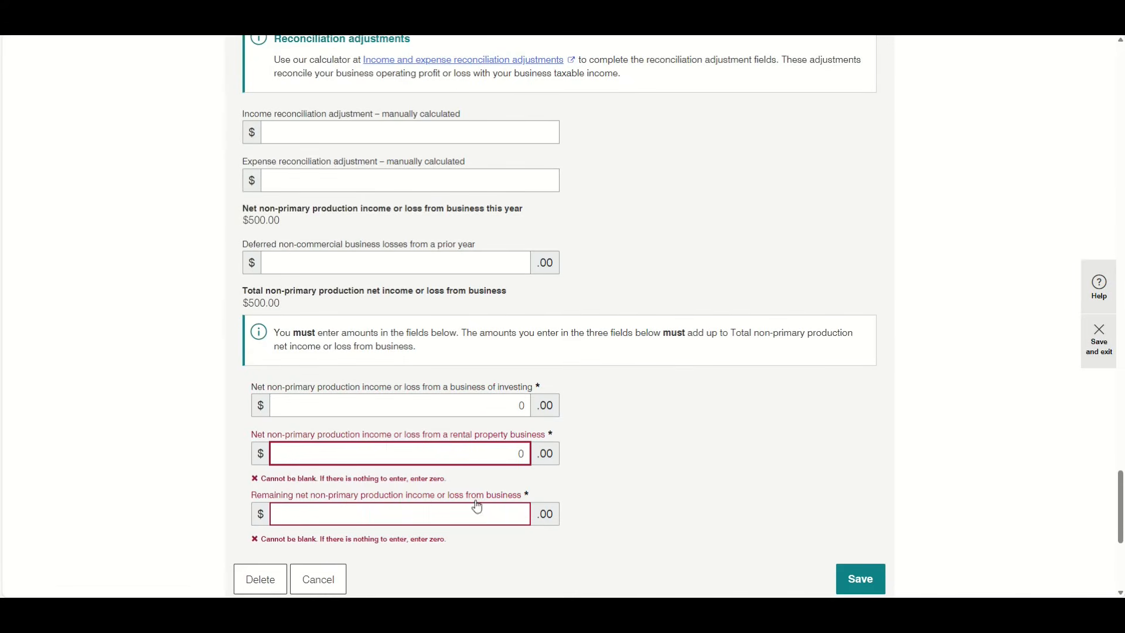
click(476, 507)
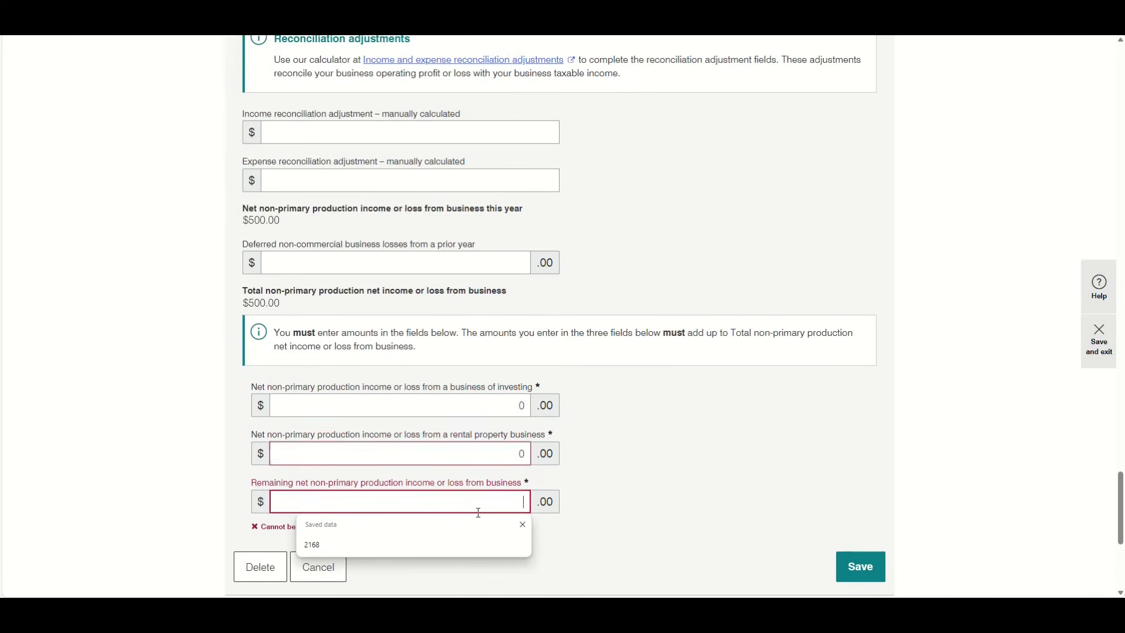
text(500)
click(586, 490)
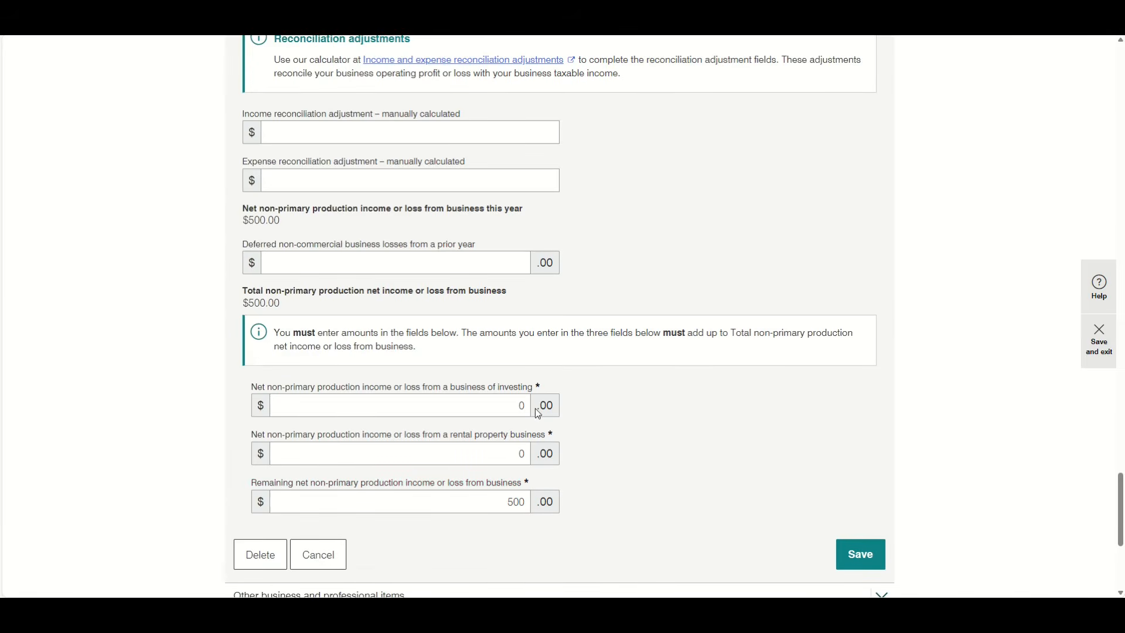
Check the three-way income breakdown against the total non-primary production net income and save the net non-primary production section.
click(491, 412)
click(481, 447)
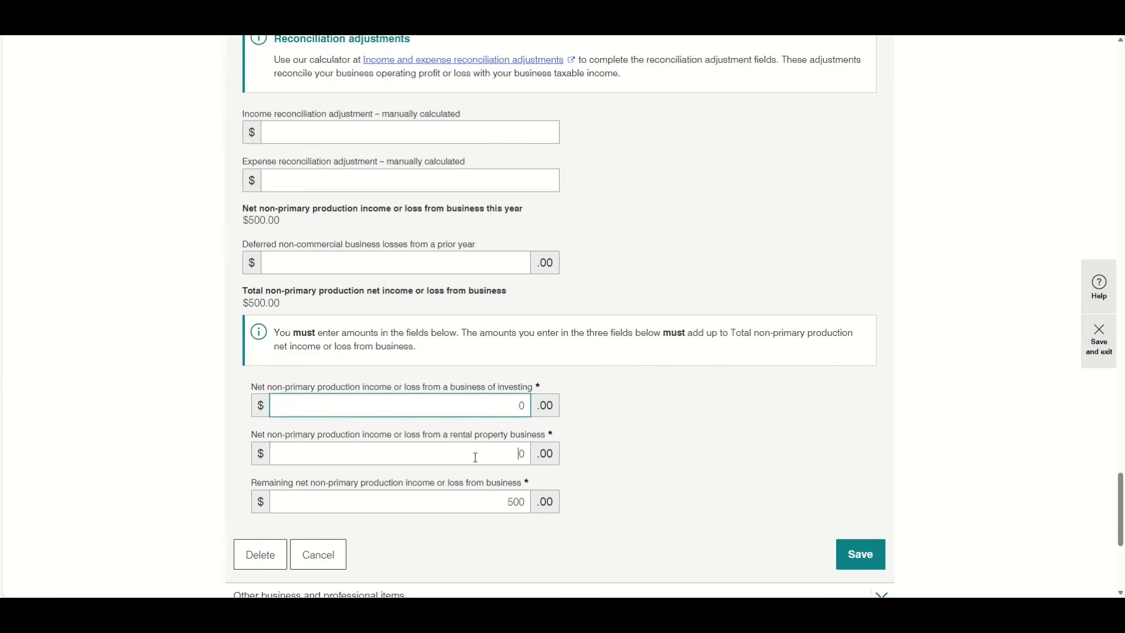
click(634, 483)
scroll(642, 484, down, 1)
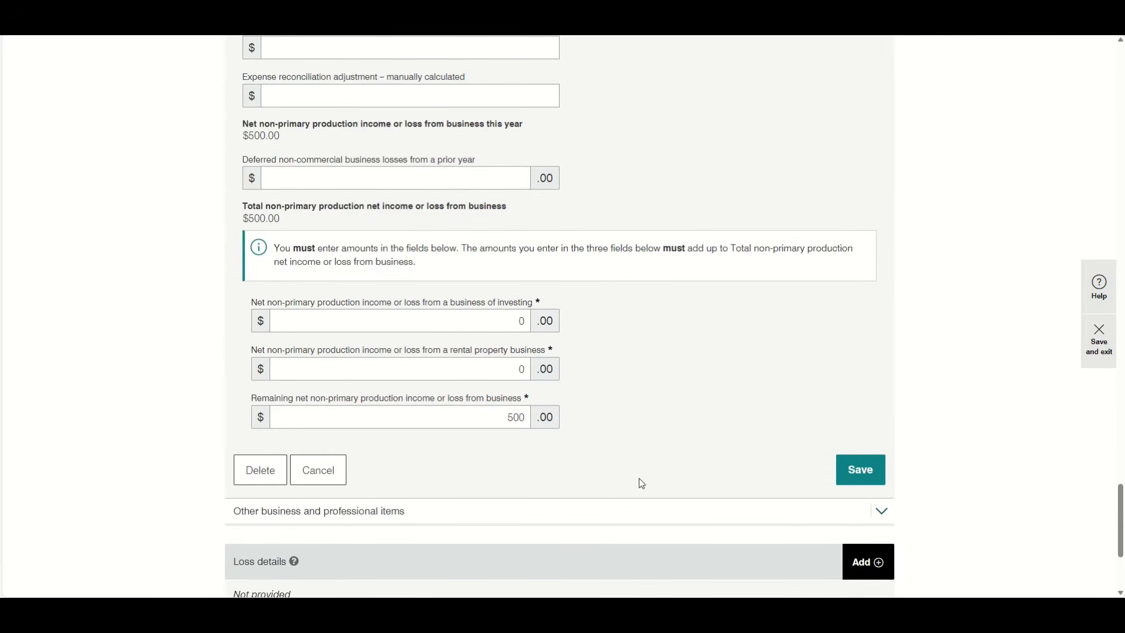
drag(280, 218, 240, 209)
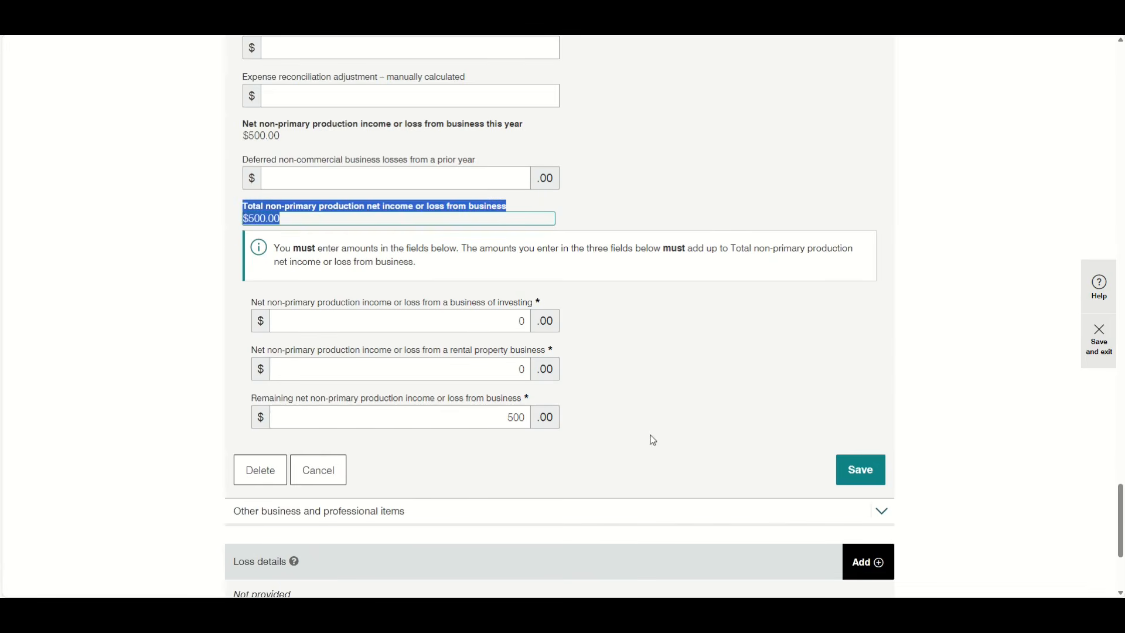
drag(651, 437, 669, 431)
click(855, 481)
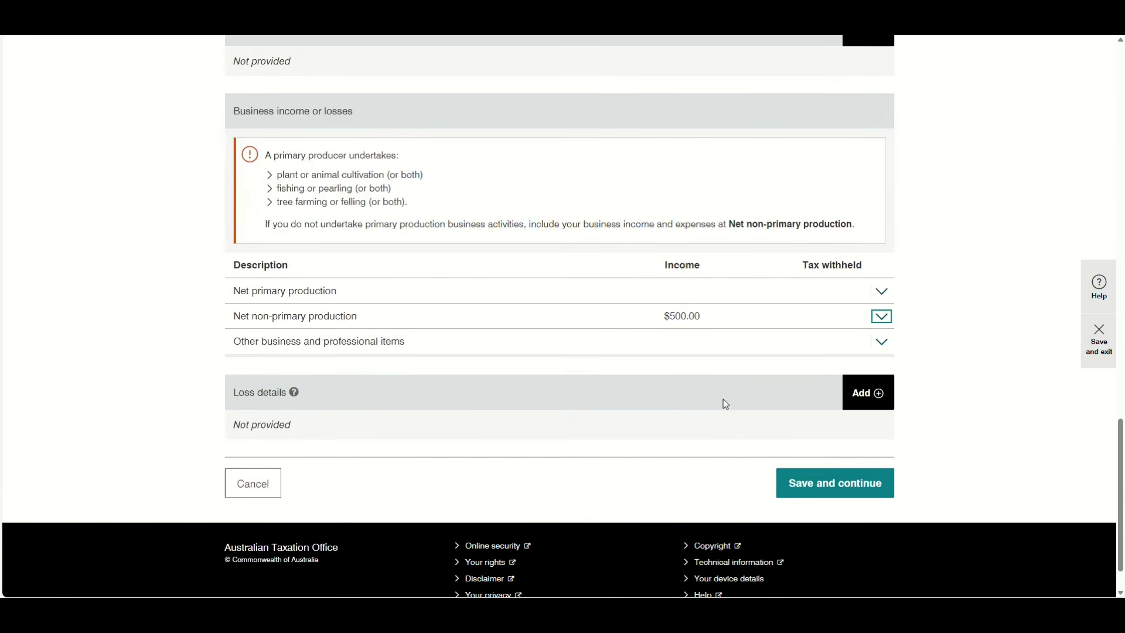
Examine the depreciation, temporary full expensing, small business boost and other fields under other business and professional items, and collapse the section.
click(881, 342)
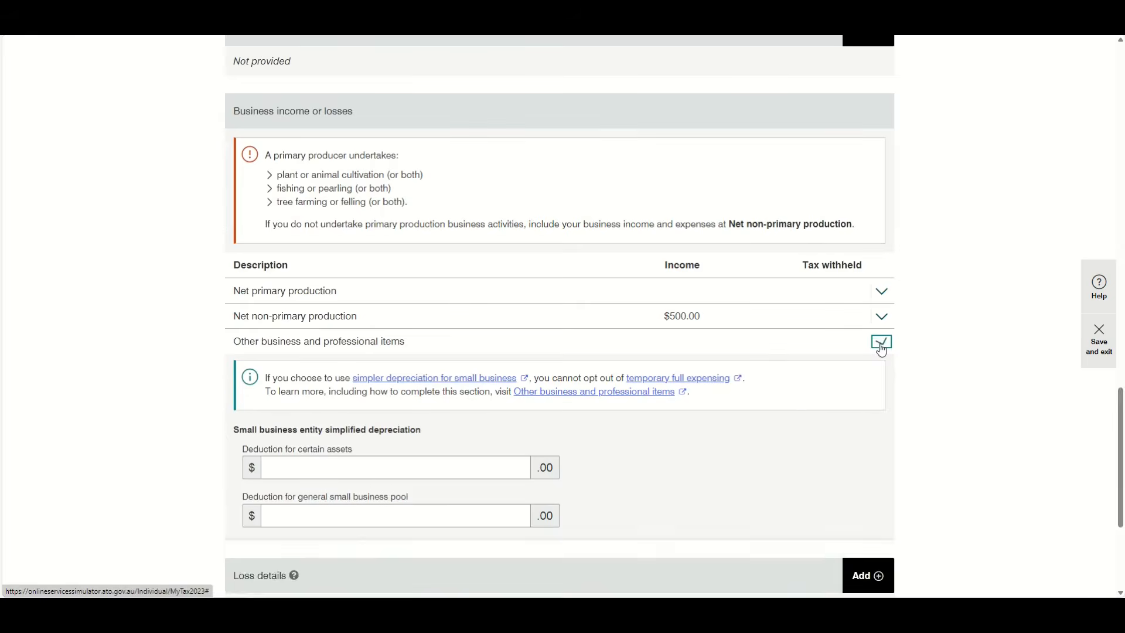
scroll(736, 425, down, 6)
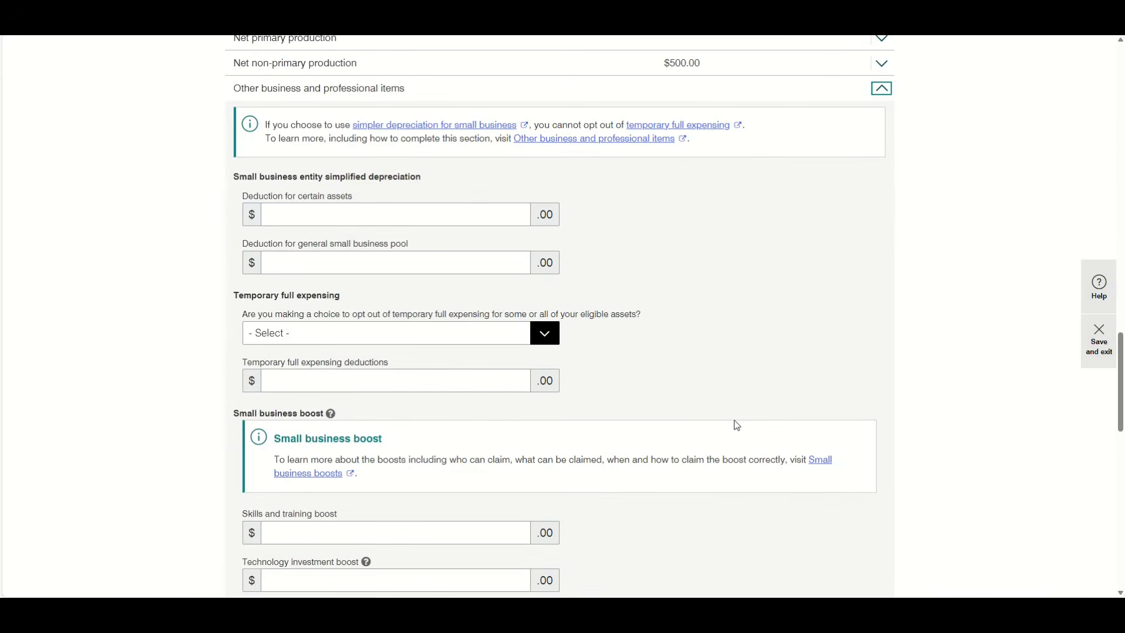
scroll(736, 424, down, 5)
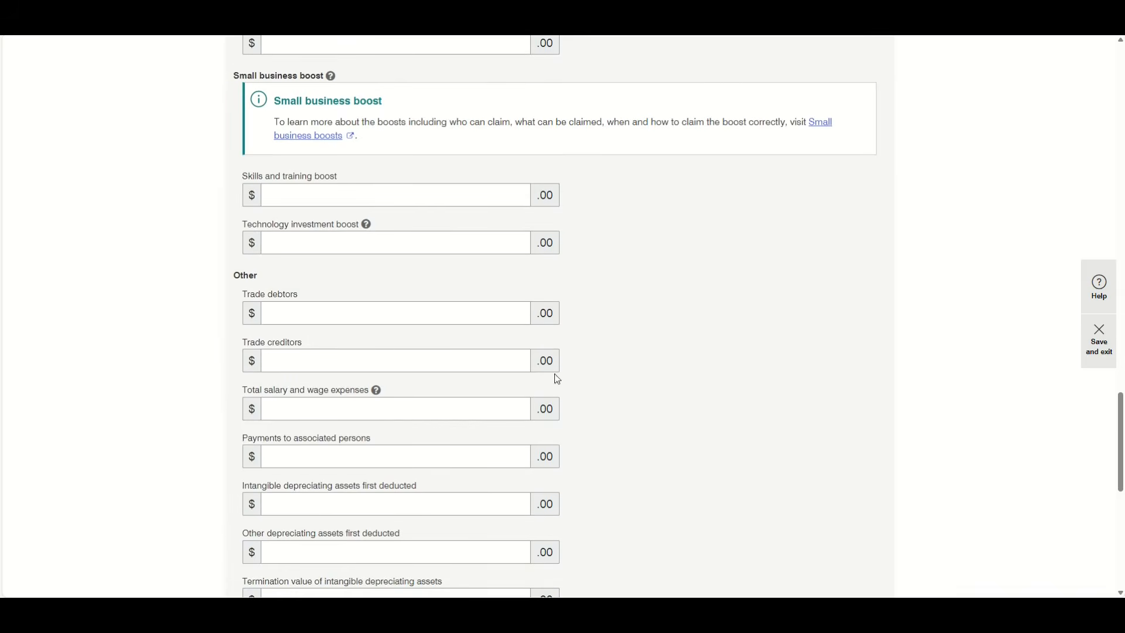
scroll(518, 437, up, 11)
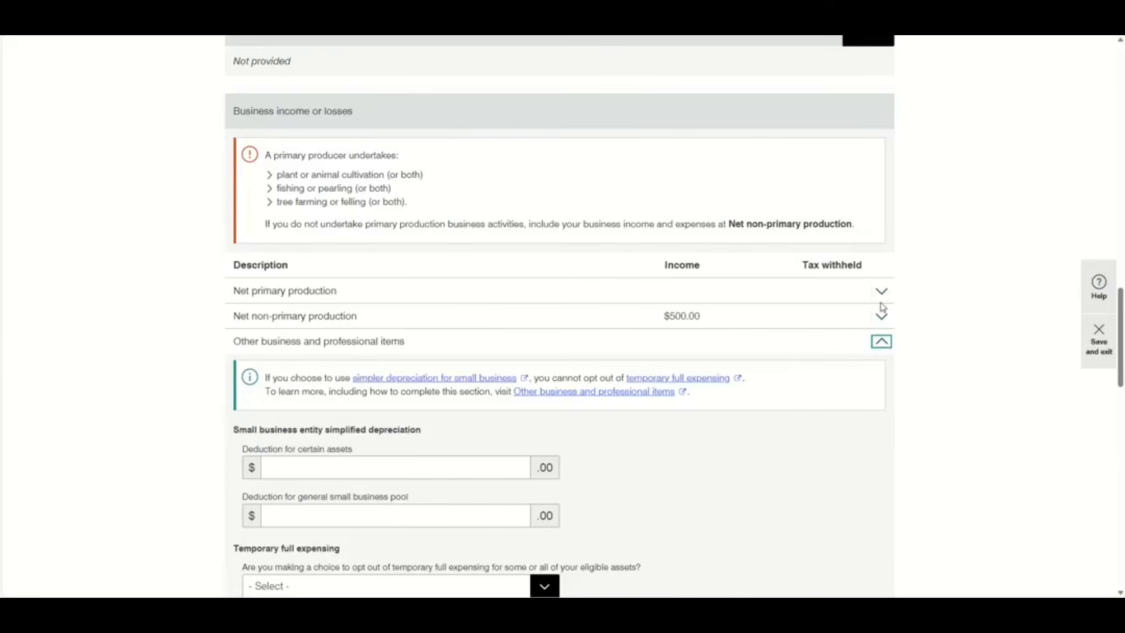
click(881, 341)
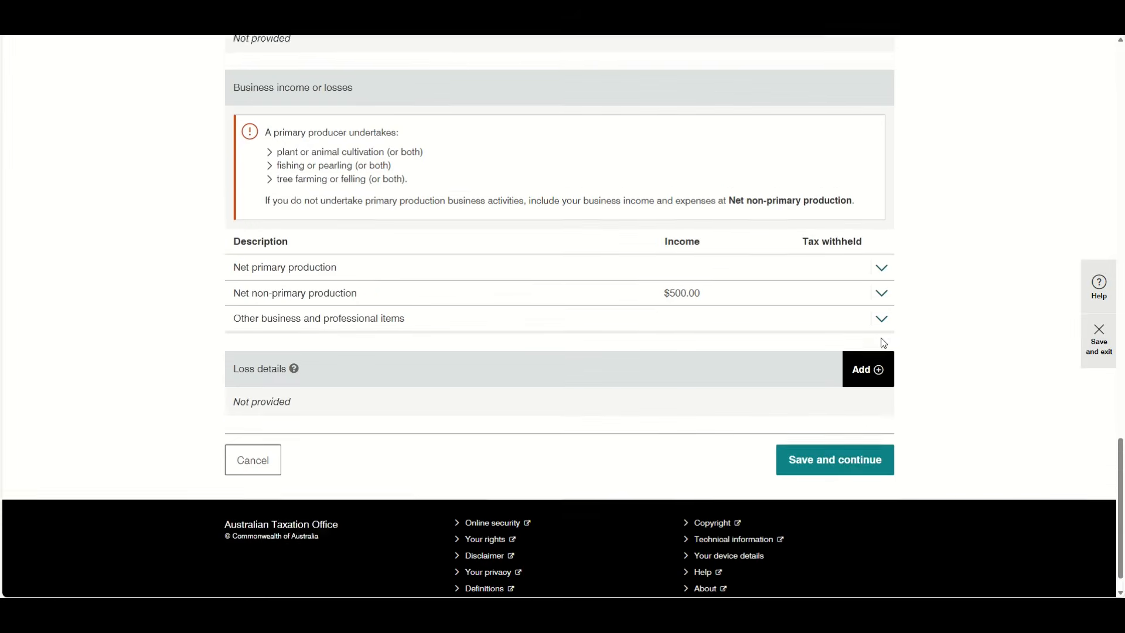
Try to save the business section and fill in the first address line and suburb of the main business address.
click(859, 429)
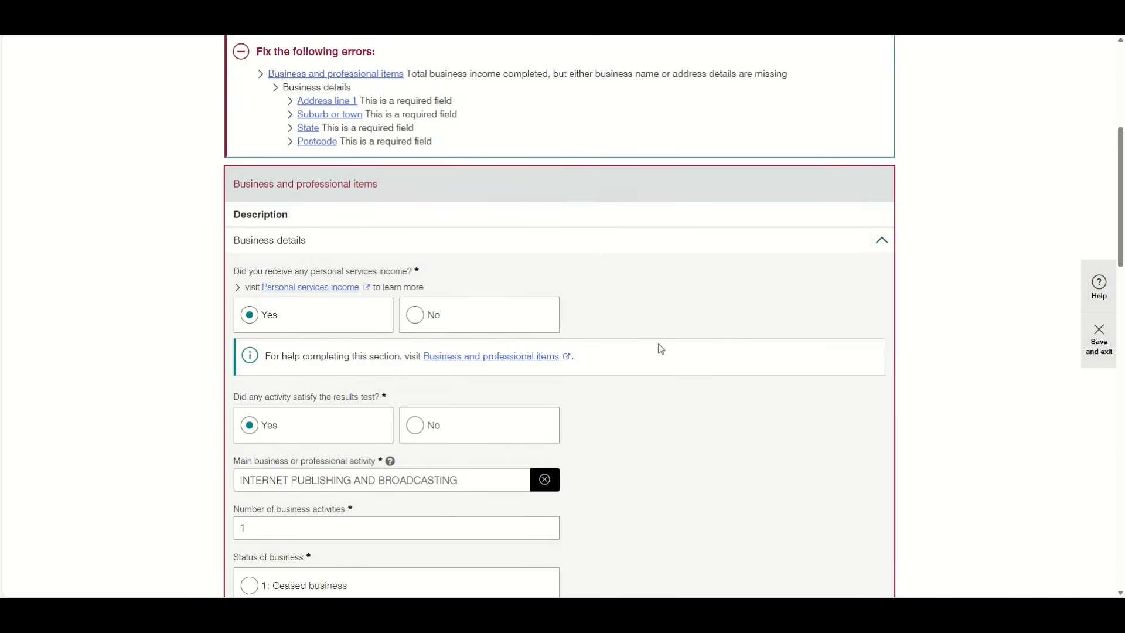
scroll(691, 397, down, 4)
scroll(691, 398, down, 6)
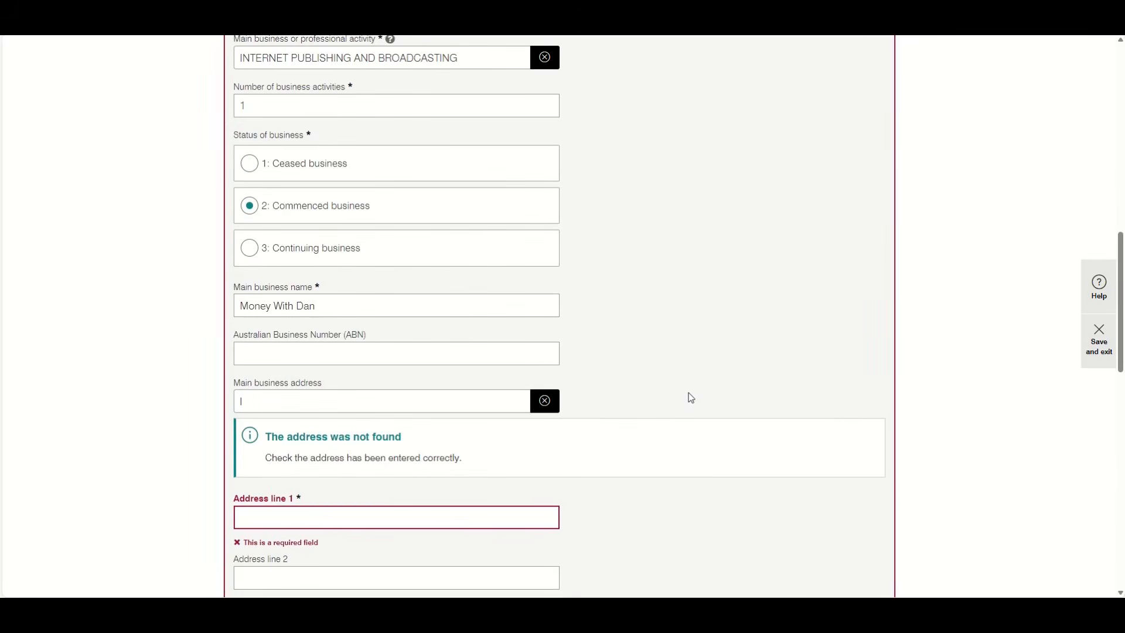
click(394, 350)
text(fdfdfd)
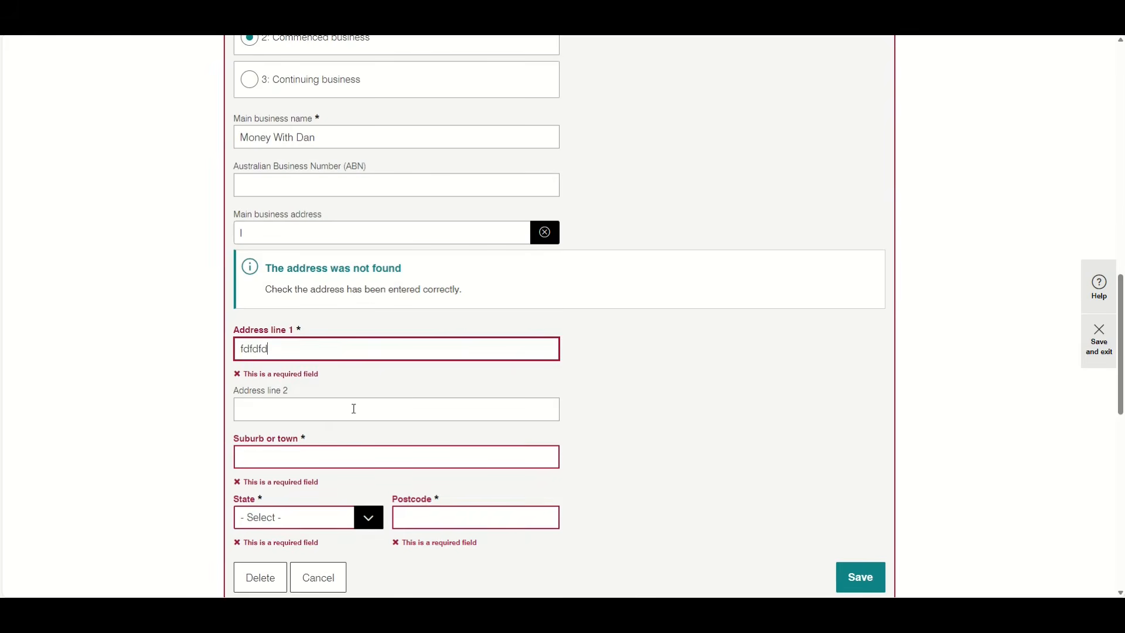
click(351, 407)
click(372, 444)
text(fdfdfd)
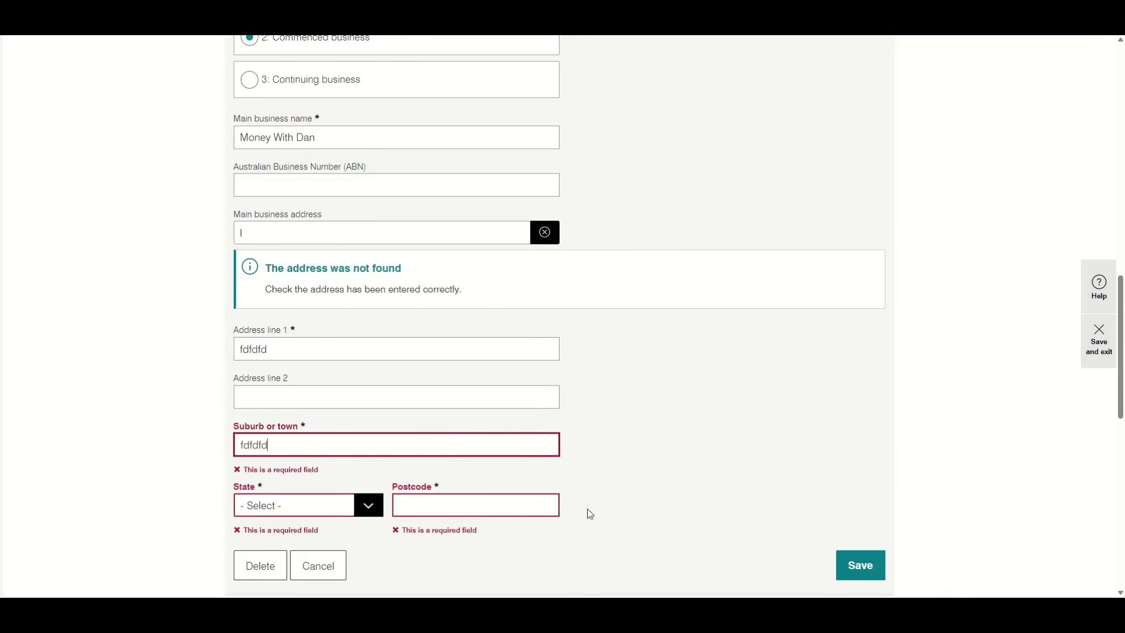
Set the business address state to NSW, enter its postcode and save the business details.
click(588, 512)
click(283, 493)
click(281, 389)
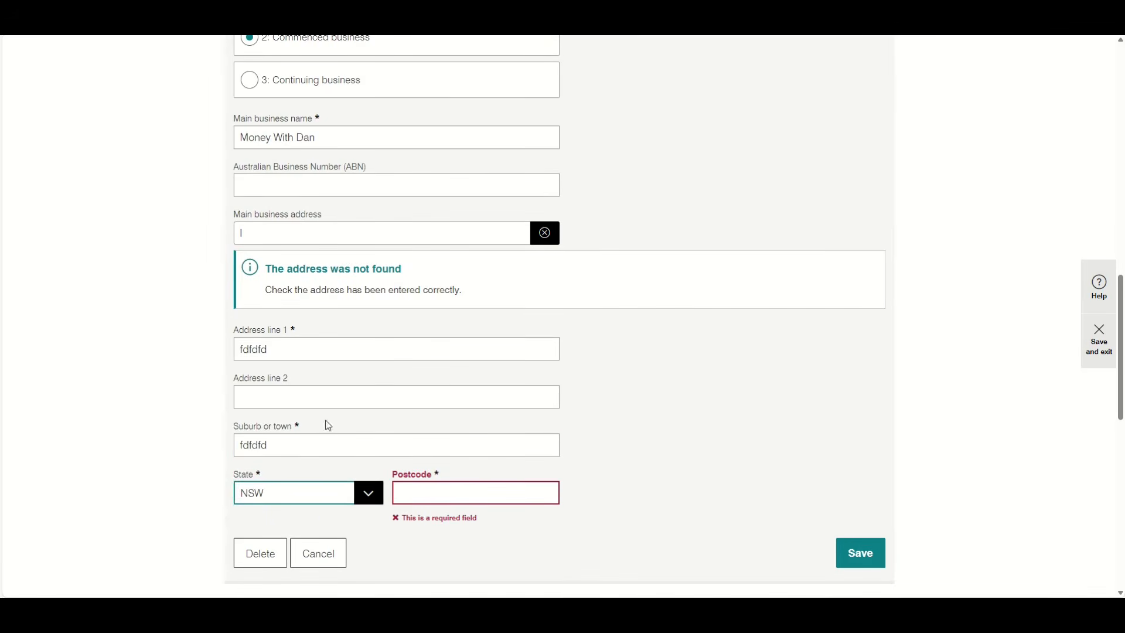
click(448, 493)
text(f)
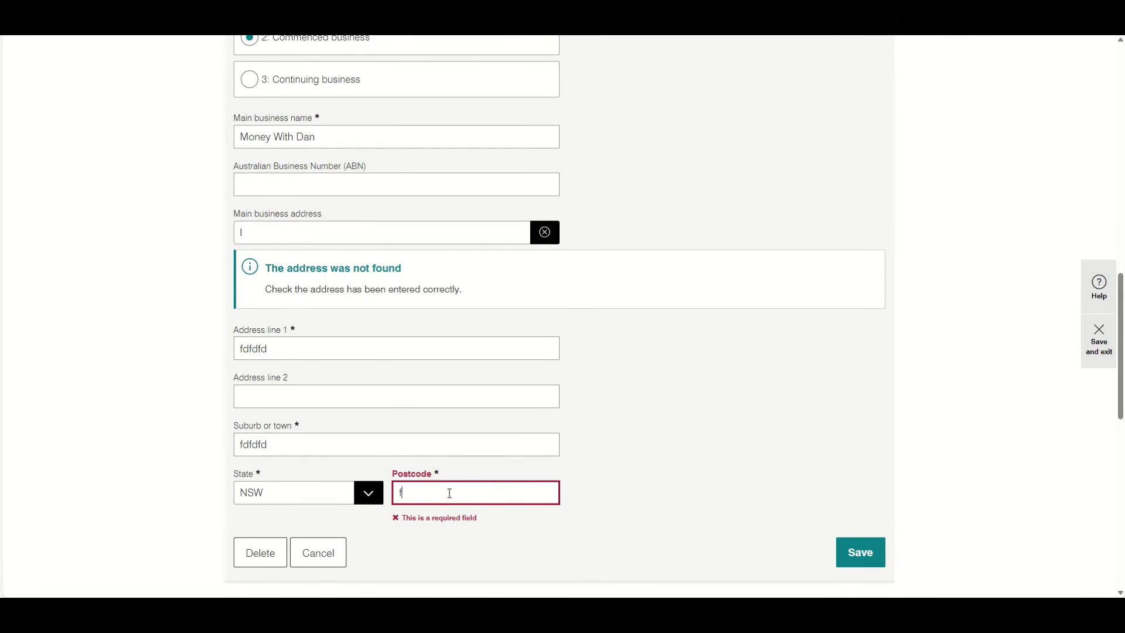
text(d2000)
key(BackSpace)
key(BackSpace)
key(BackSpace)
key(BackSpace)
key(BackSpace)
text(20000)
click(871, 560)
Add a loss details entry for INTERNET PUBLISHING AND BROADCASTING with Sole trader as the business structure.
scroll(836, 530, down, 4)
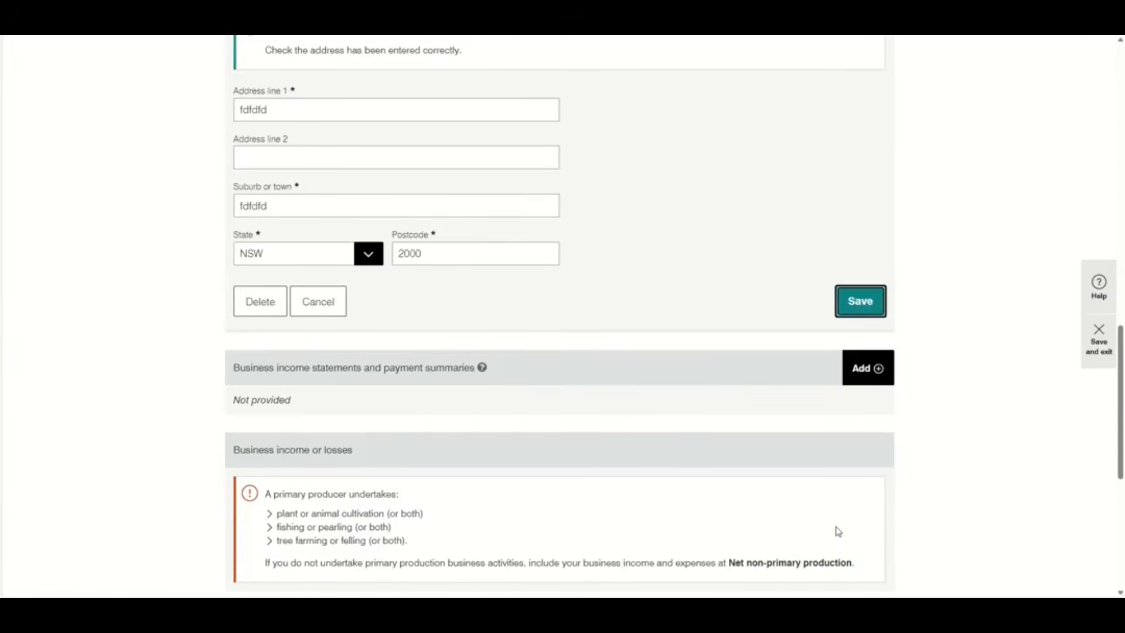
scroll(838, 531, down, 20)
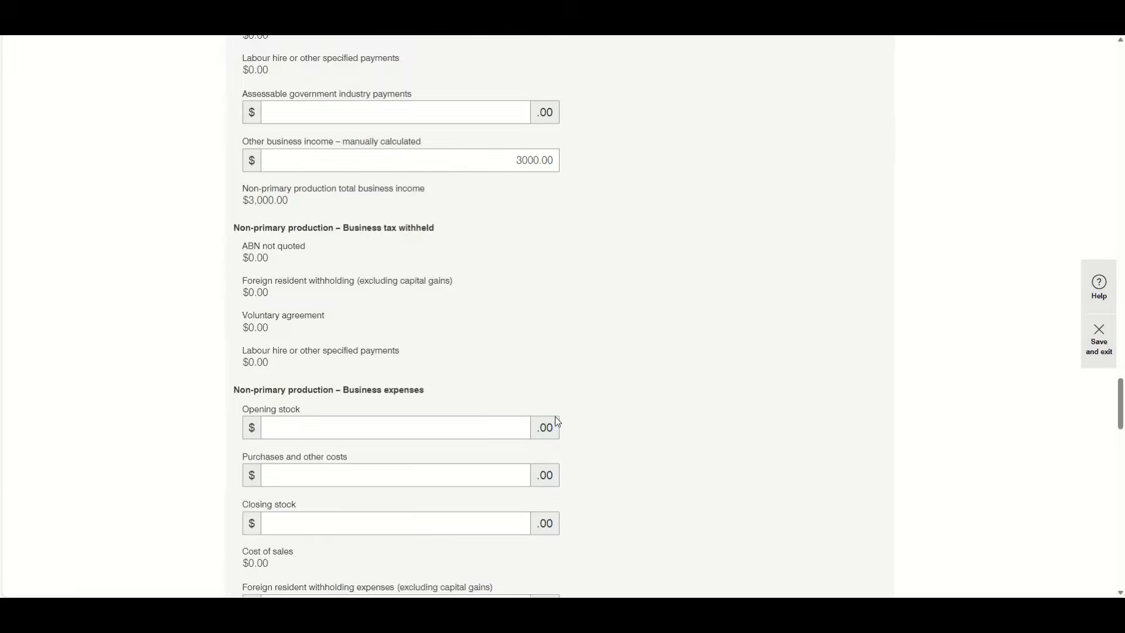
scroll(448, 389, down, 5)
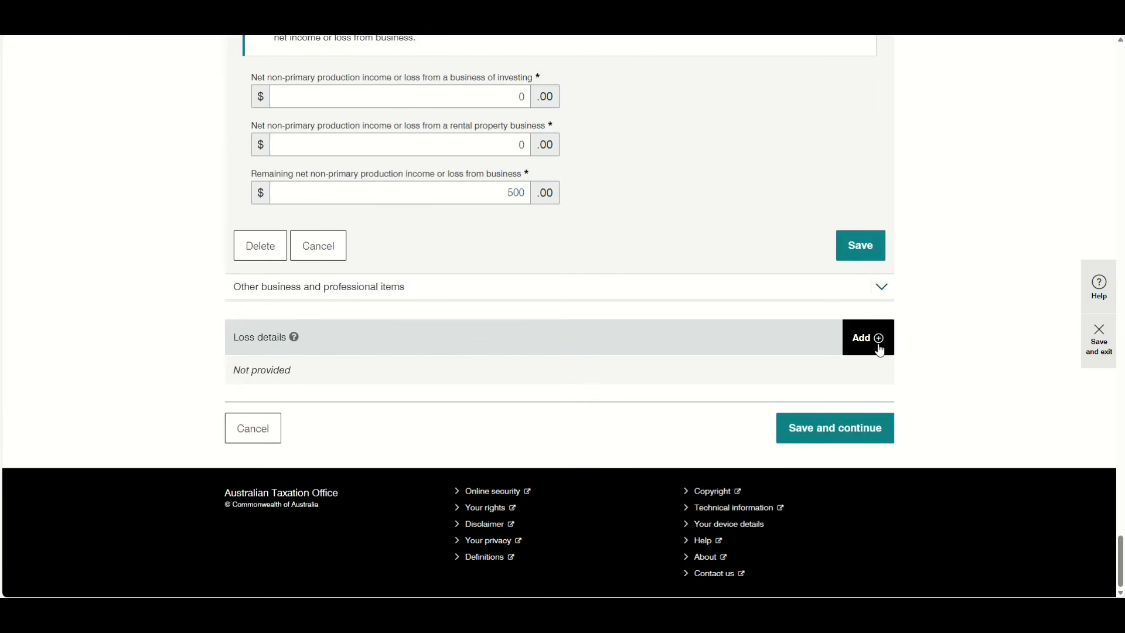
click(879, 350)
scroll(628, 432, down, 3)
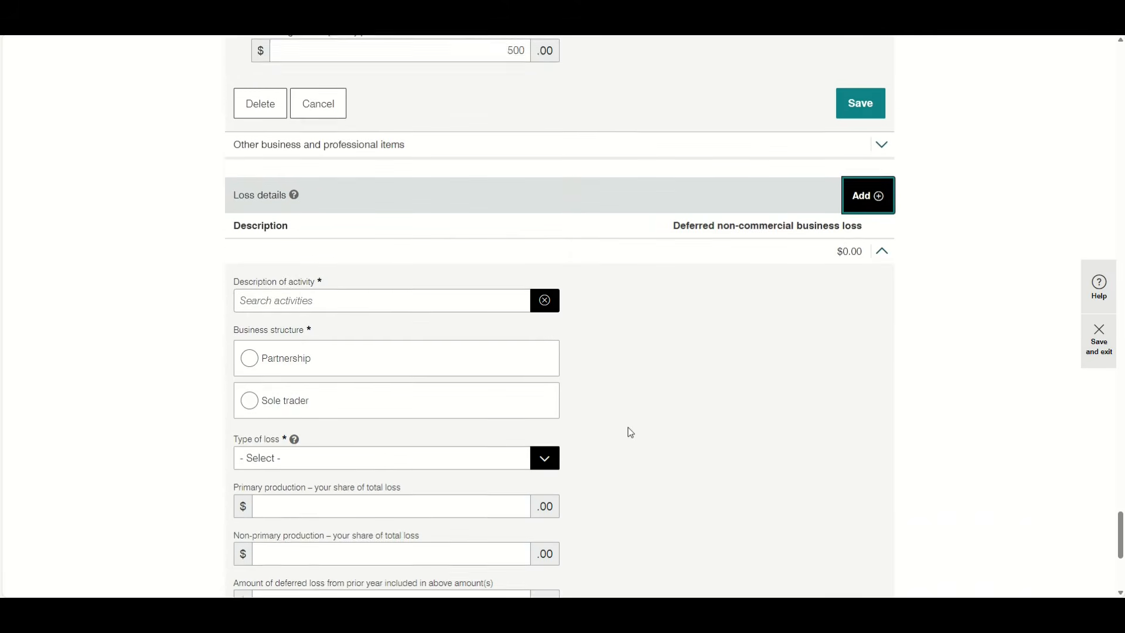
click(340, 274)
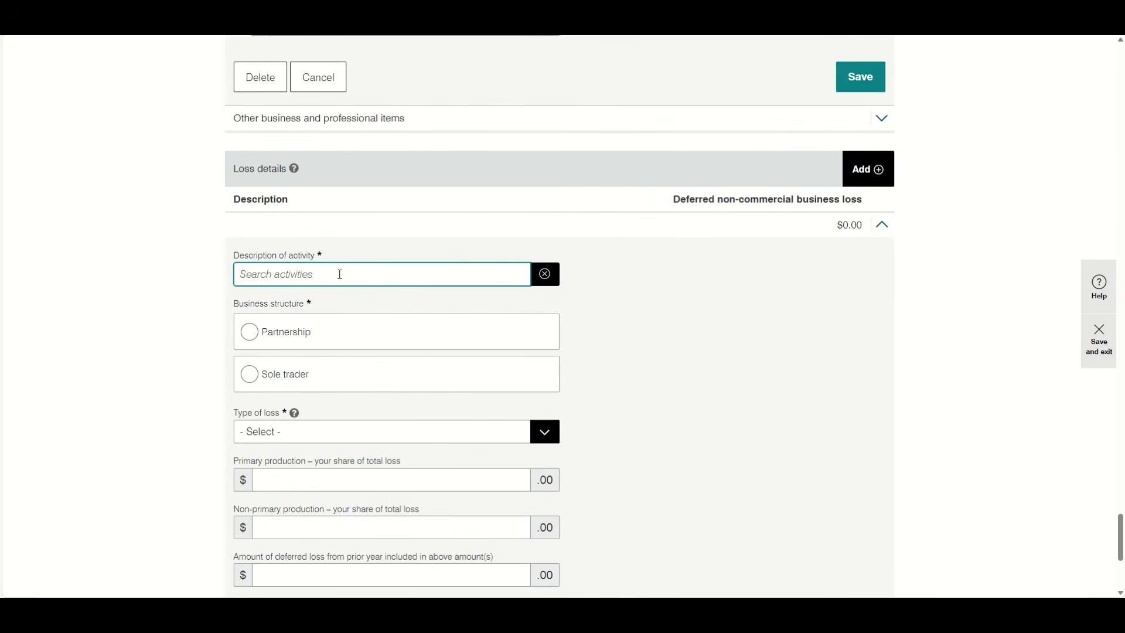
text(broad)
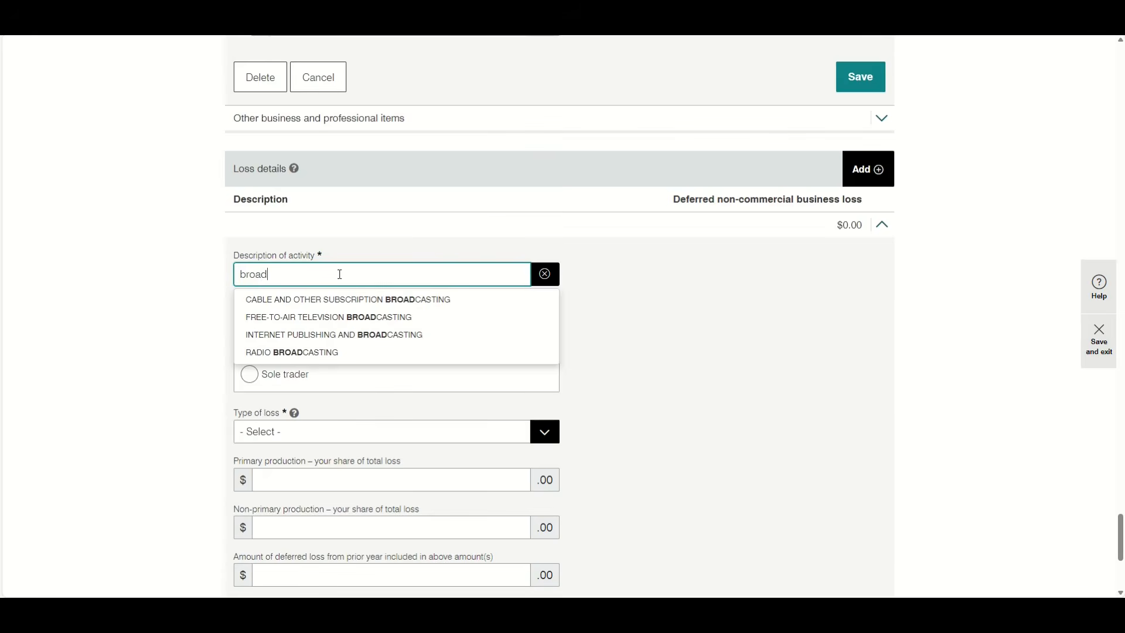
click(319, 336)
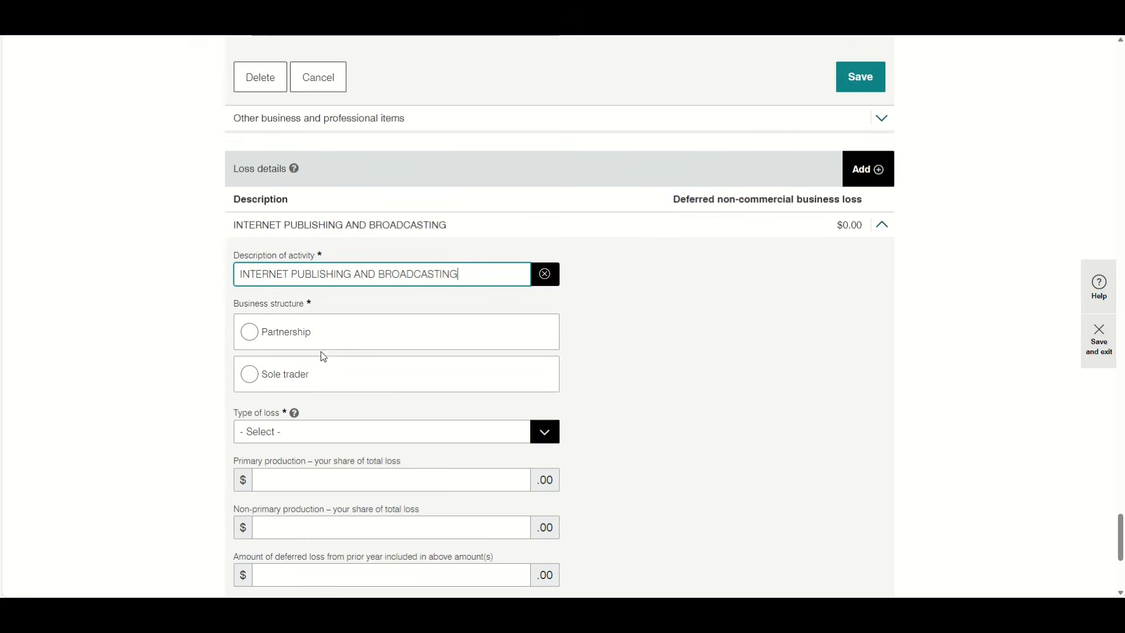
click(254, 381)
scroll(381, 394, down, 3)
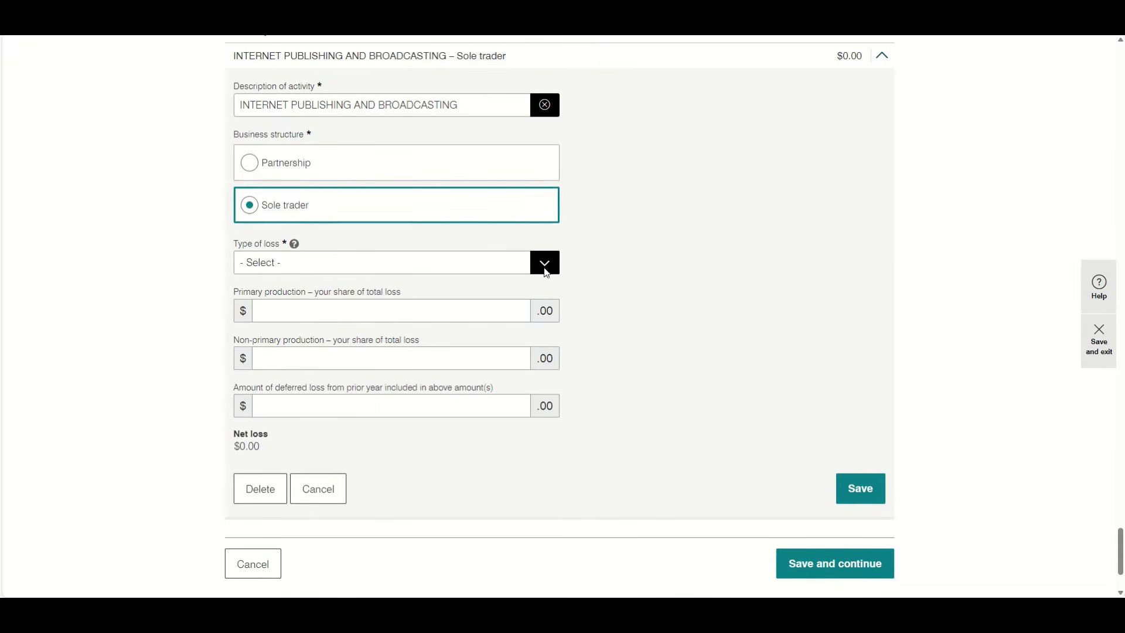
Examine the type of loss options and the myTax 2023 Loss details help page on non-commercial business losses.
click(547, 272)
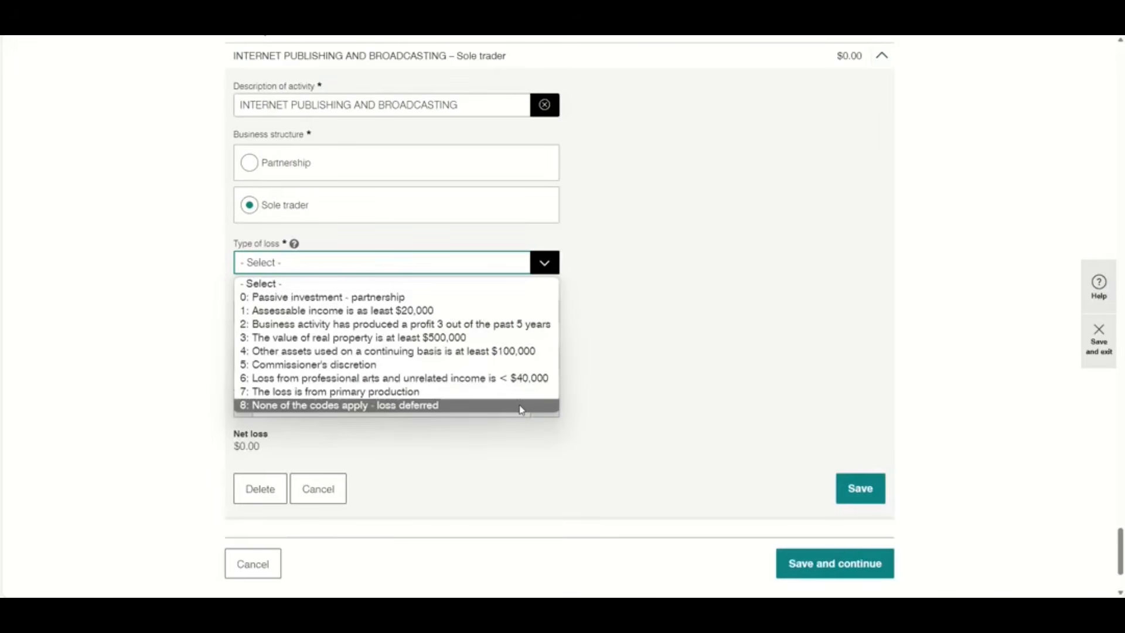
click(1099, 288)
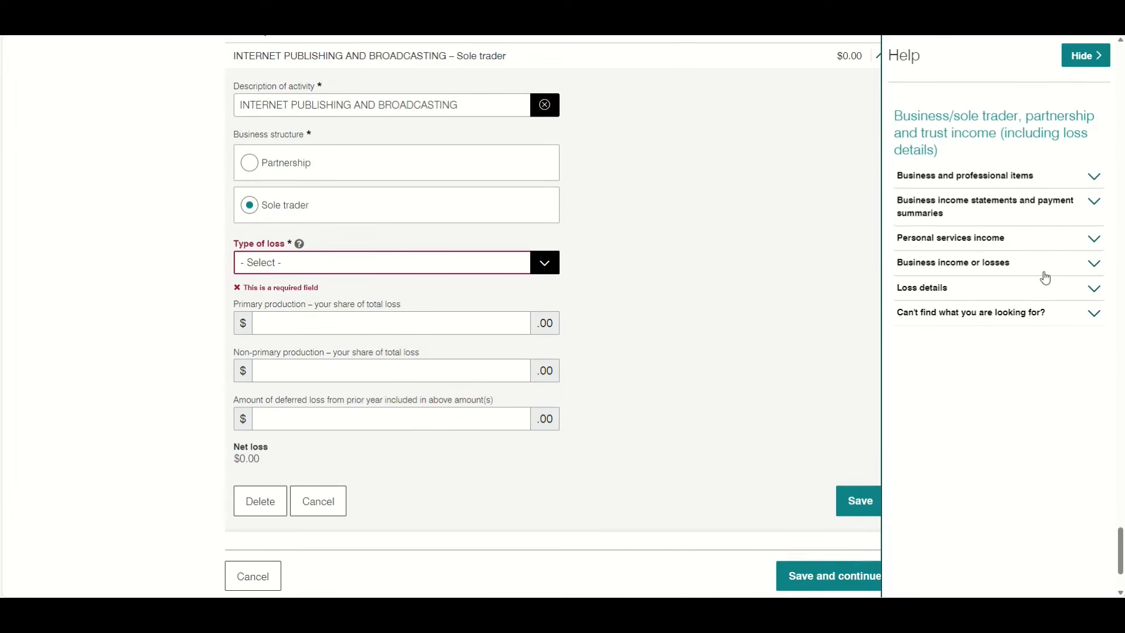
click(1091, 288)
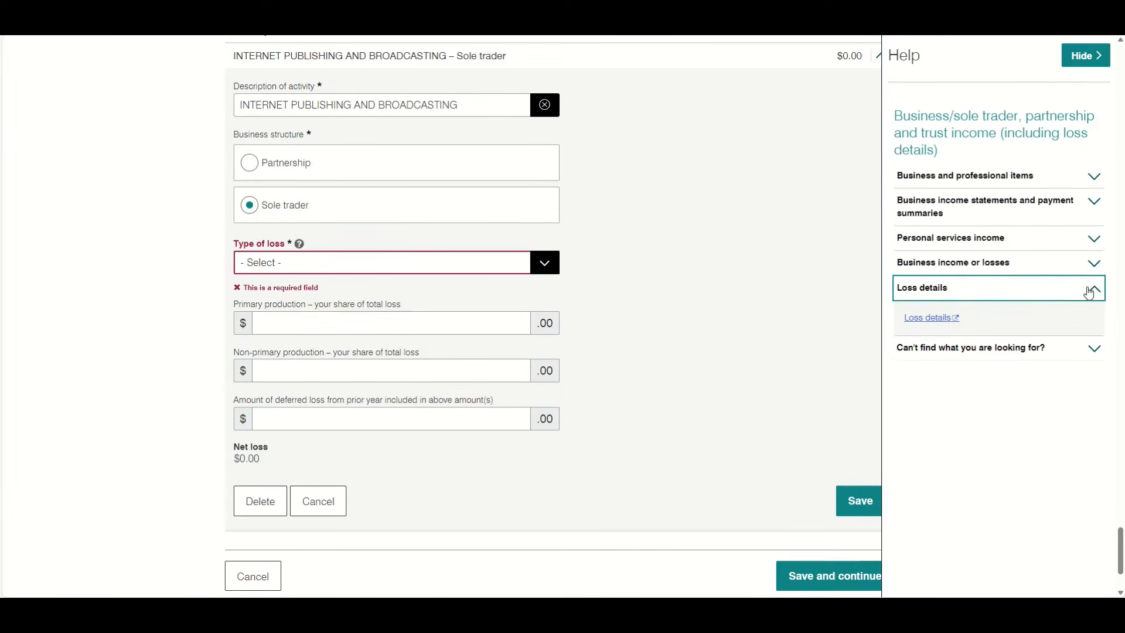
click(931, 318)
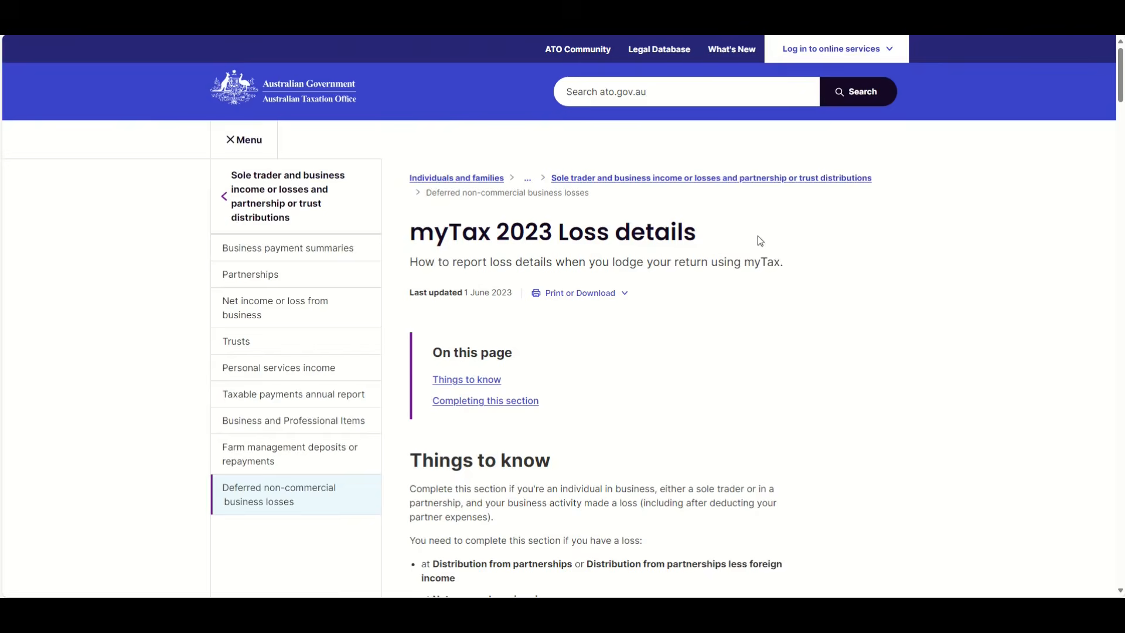
scroll(801, 275, down, 3)
scroll(802, 278, down, 6)
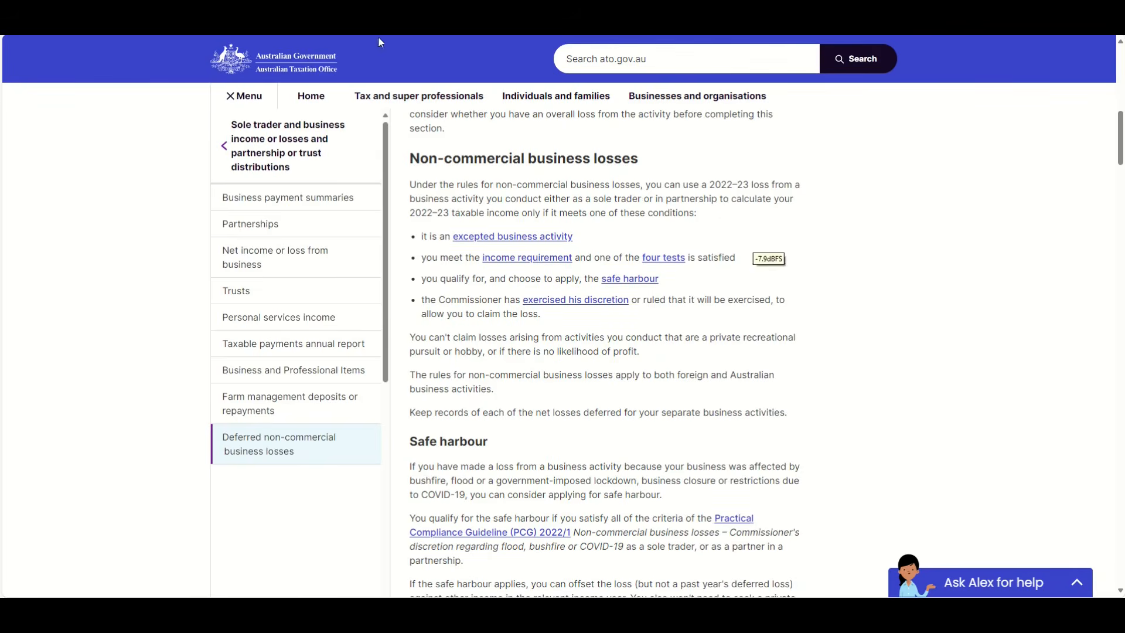
key(ctrl+w)
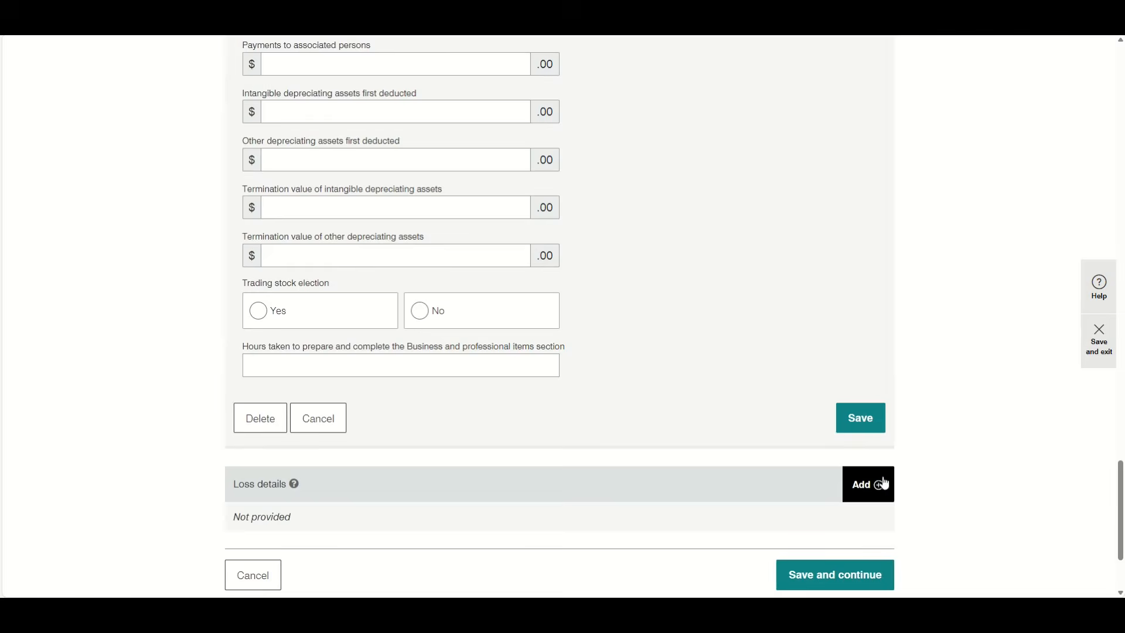
Save the other business and professional items, and save the whole business income section to return to the return overview.
click(862, 428)
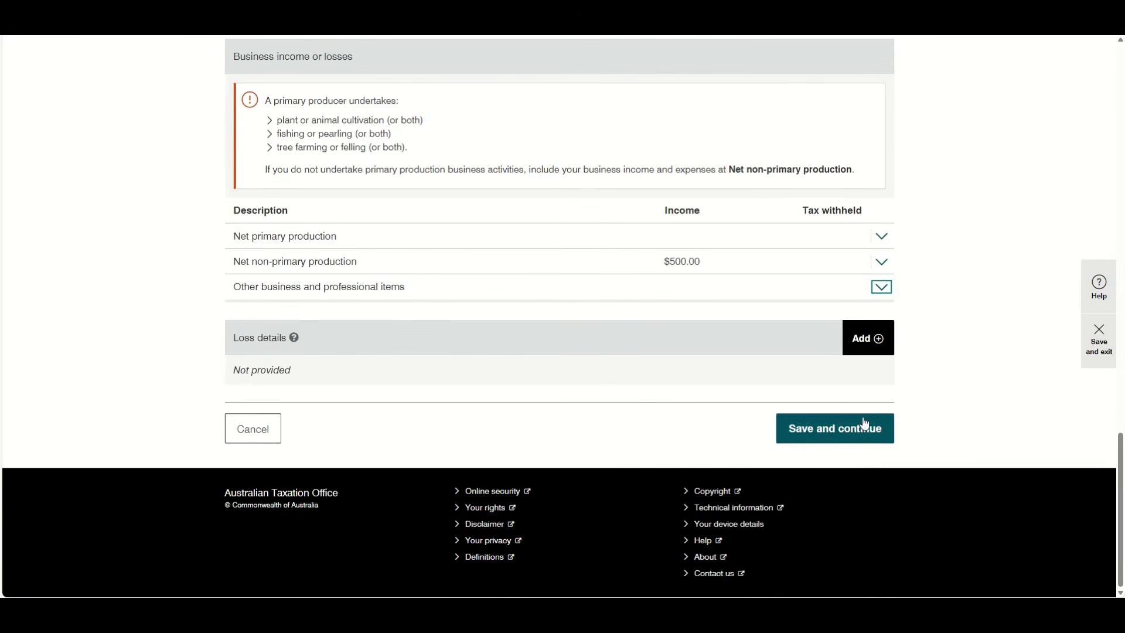
click(860, 428)
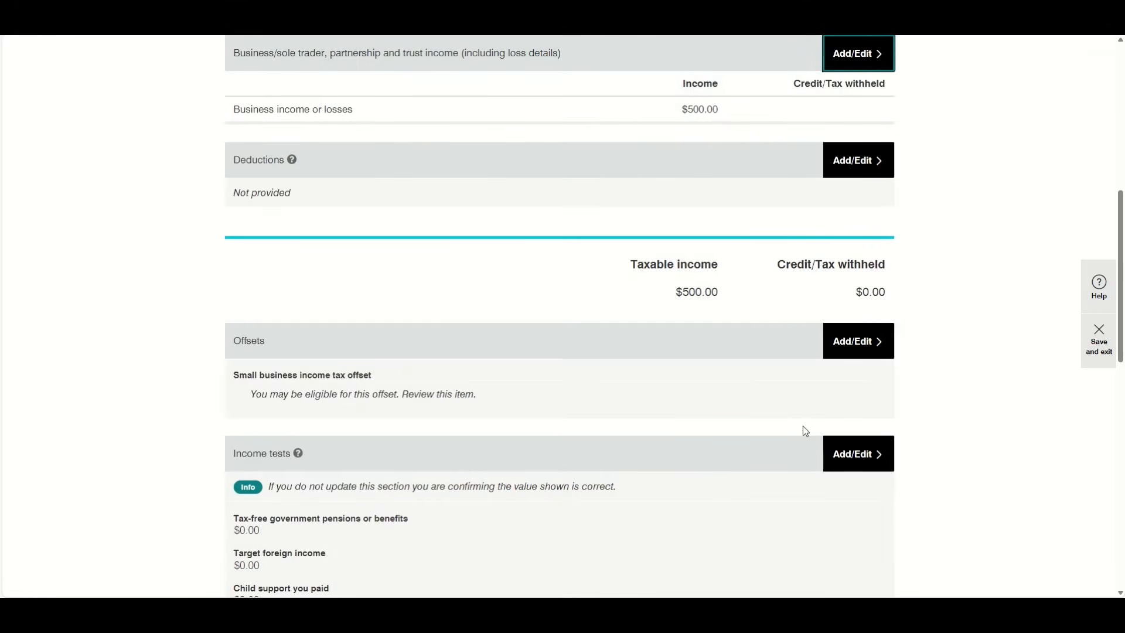
Review the return overview's business income, deductions, taxable income, offsets, income tests and Medicare sections.
scroll(638, 371, up, 6)
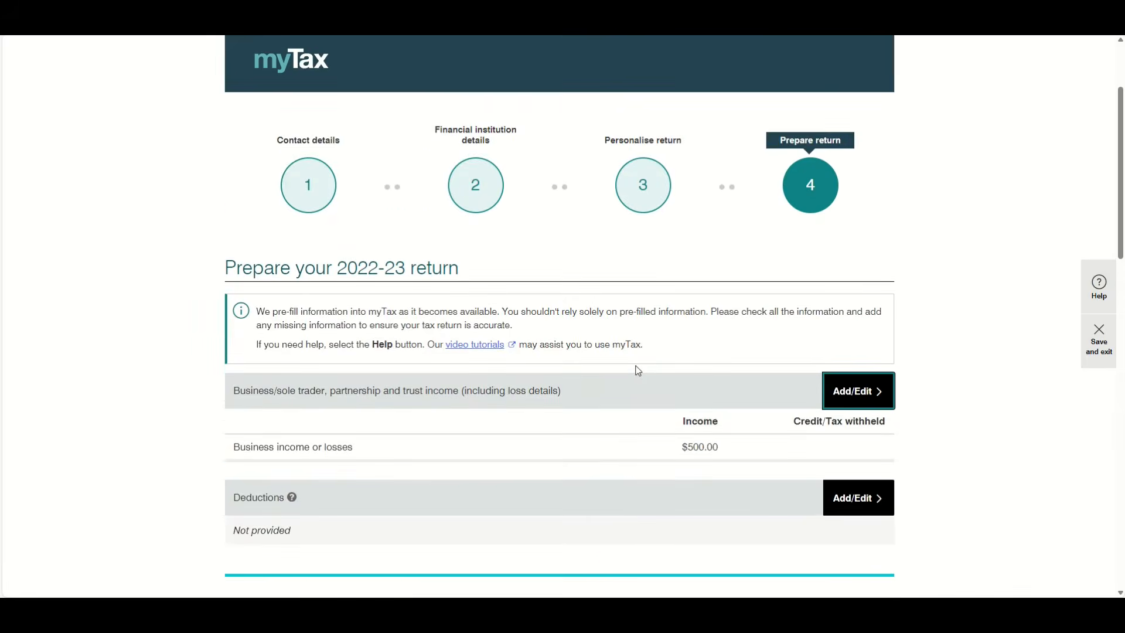
scroll(638, 371, down, 3)
scroll(639, 370, down, 3)
scroll(739, 258, up, 1)
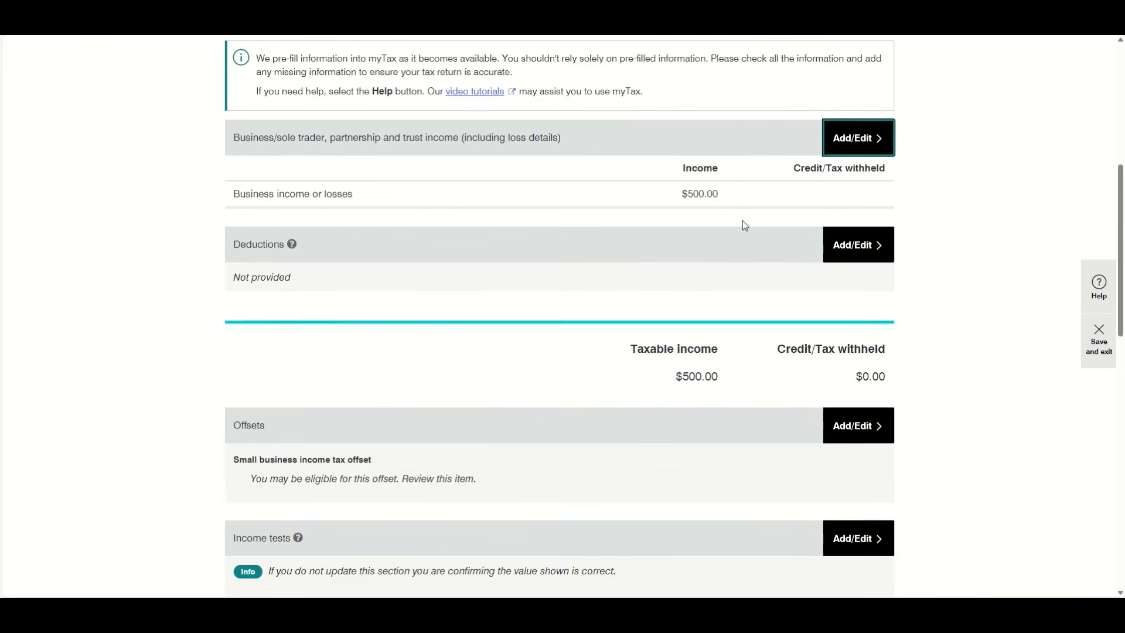
drag(720, 196, 647, 194)
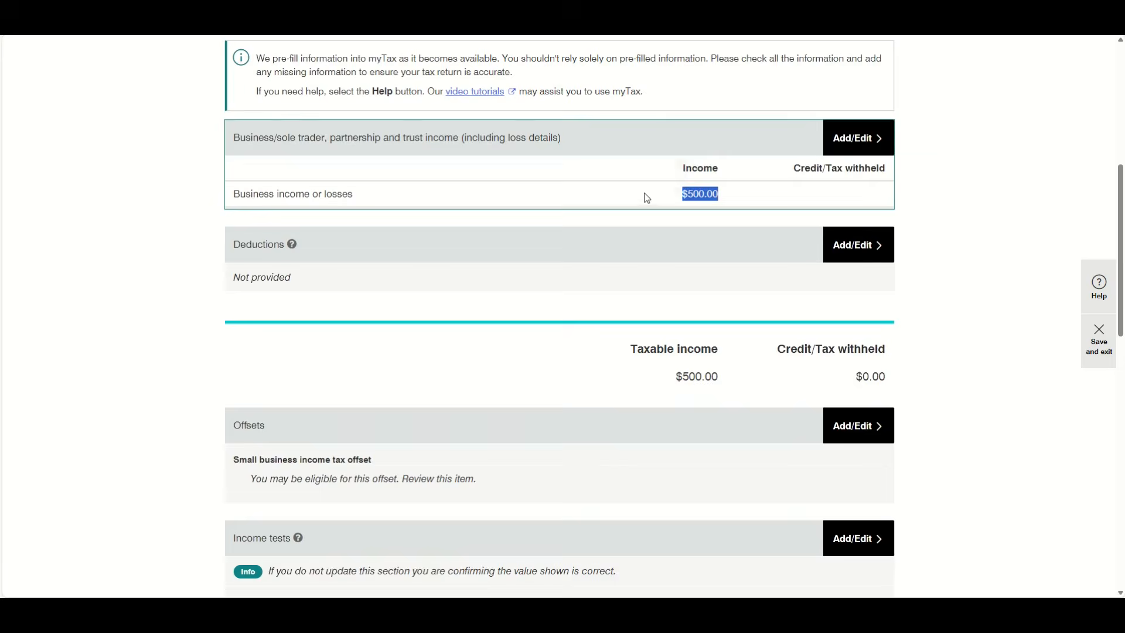
click(645, 285)
scroll(639, 287, down, 2)
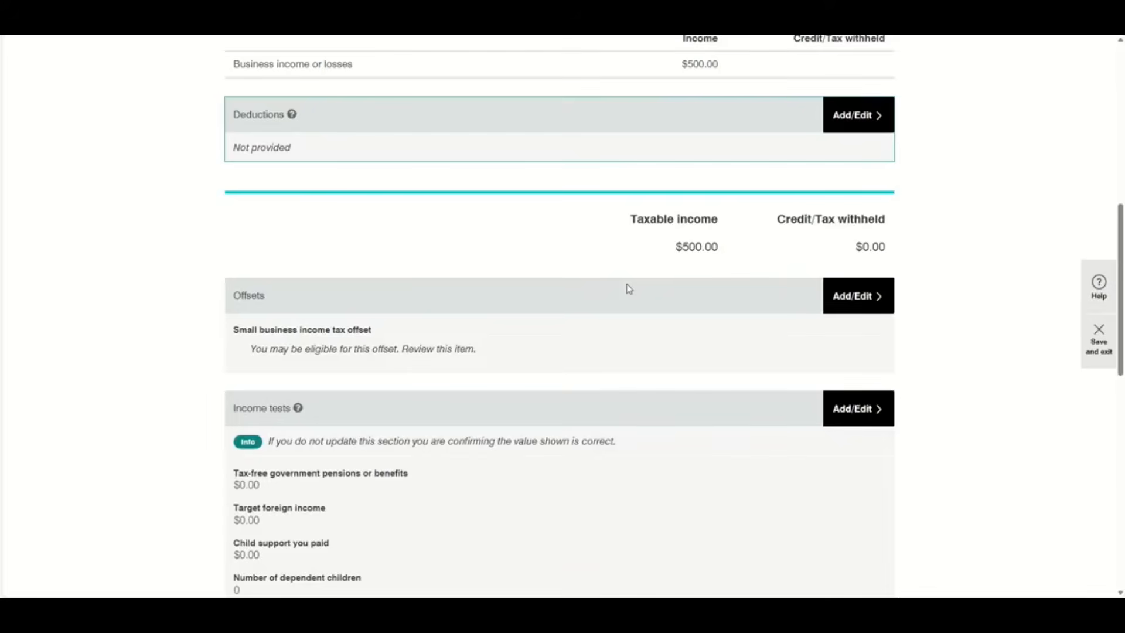
scroll(628, 288, down, 6)
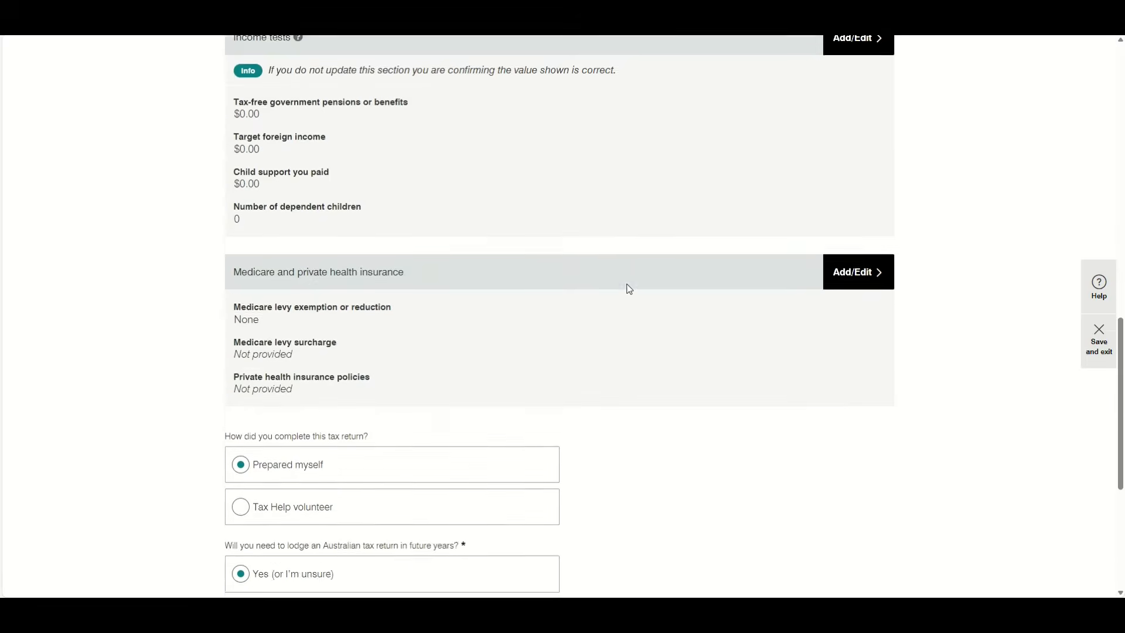
Try to calculate the tax estimate, and complete the Medicare and private health insurance section as not liable for the Medicare levy surcharge.
scroll(628, 288, down, 4)
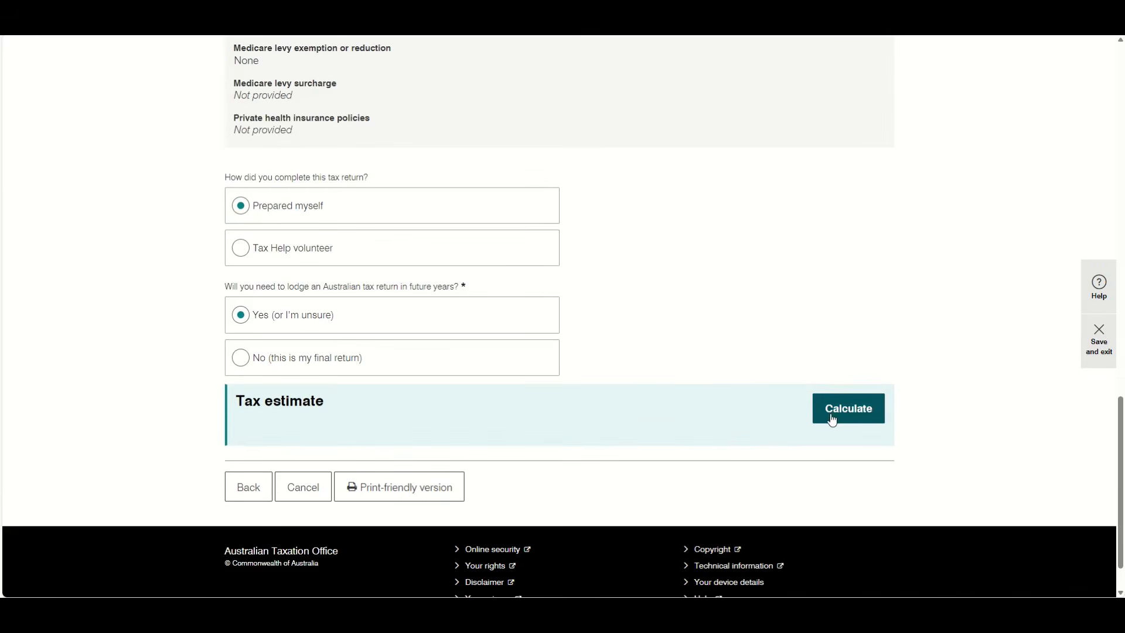
click(832, 420)
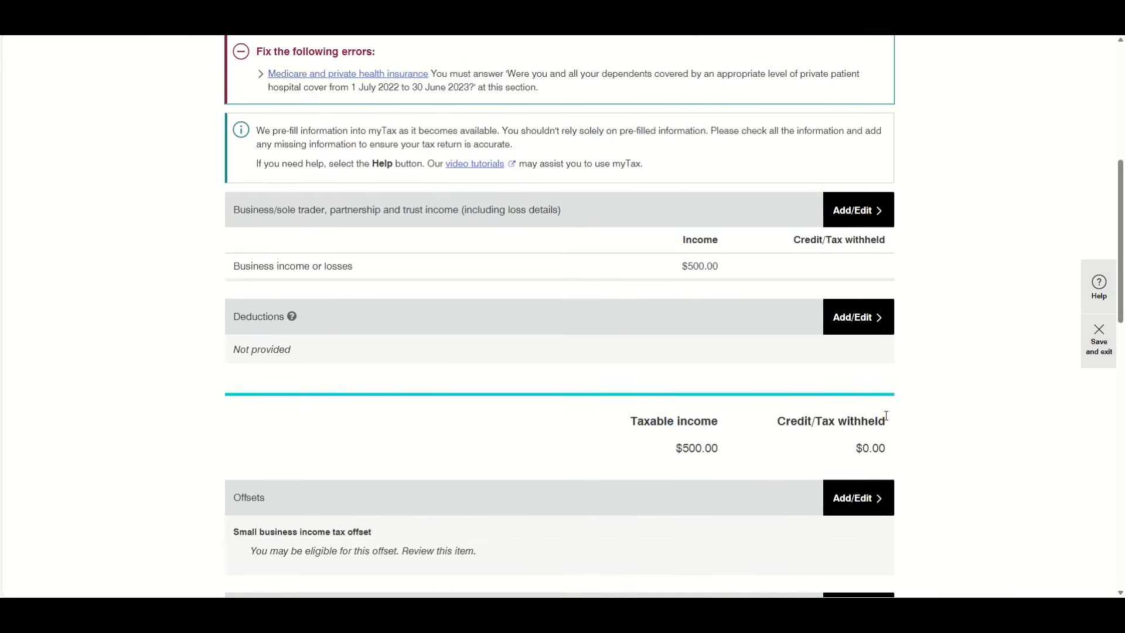
scroll(937, 420, down, 8)
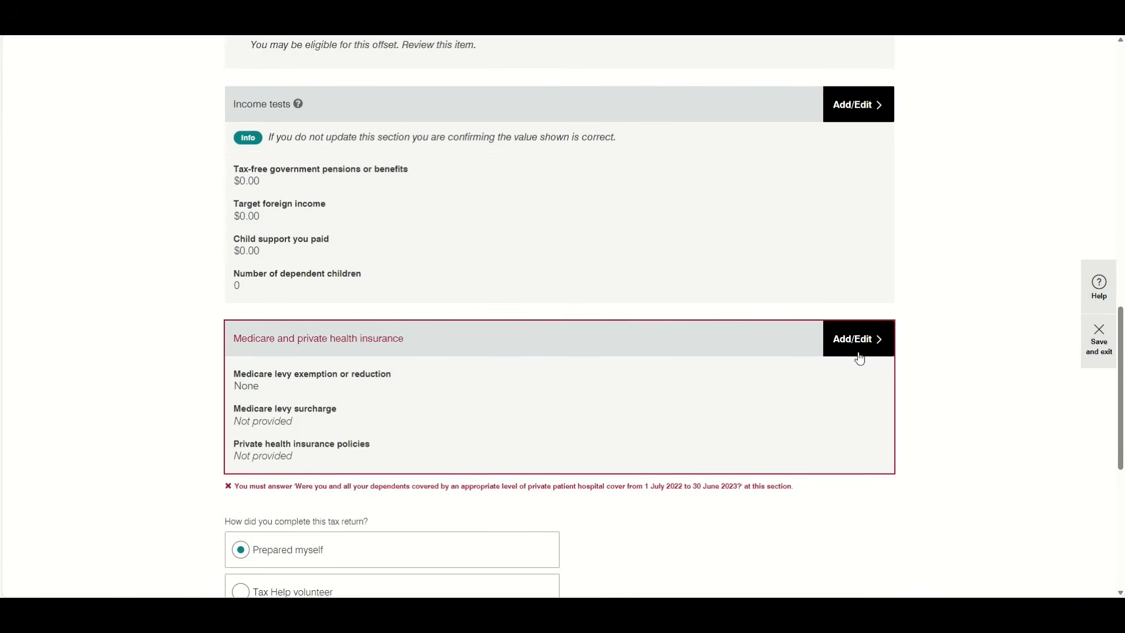
click(859, 358)
click(820, 428)
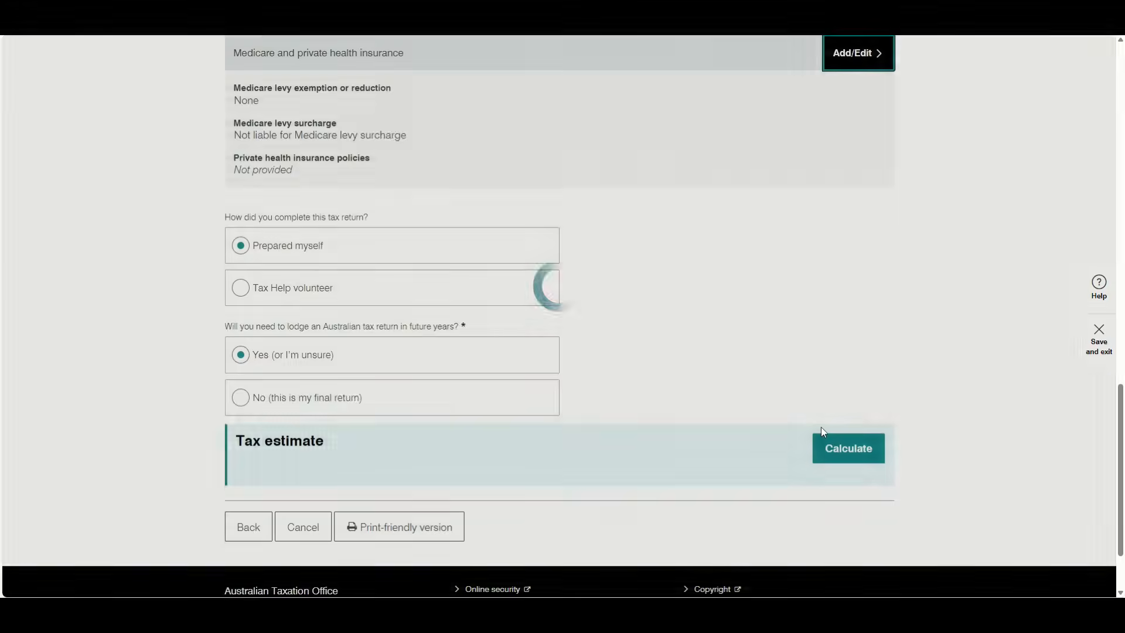
Calculate the tax estimate for the return and expand its detailed calculation.
click(859, 455)
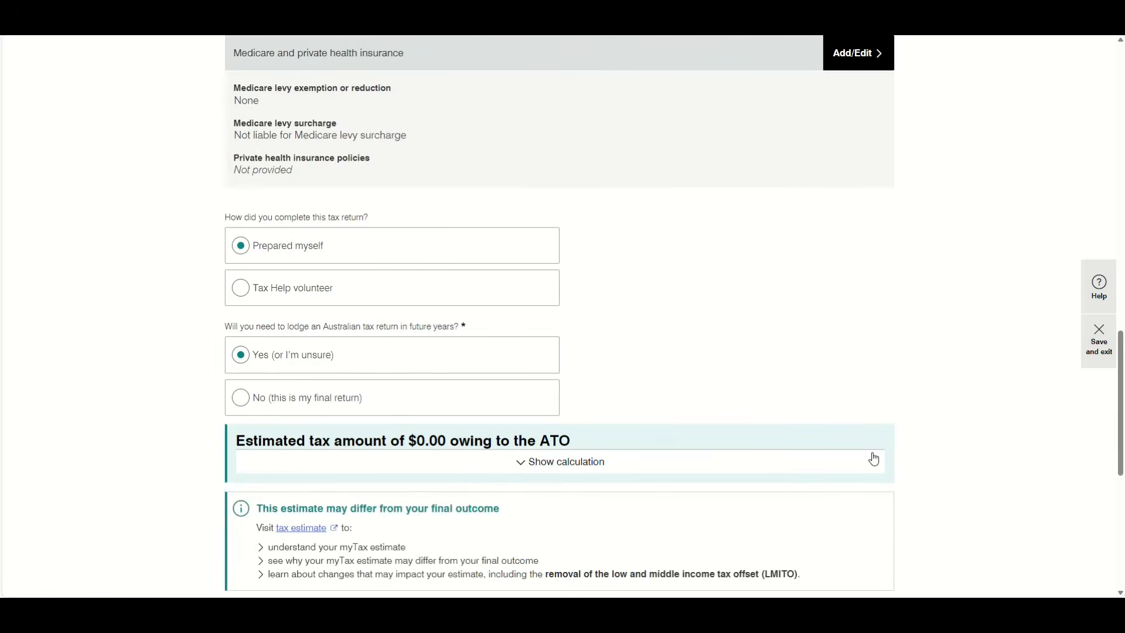
scroll(874, 459, down, 3)
click(520, 298)
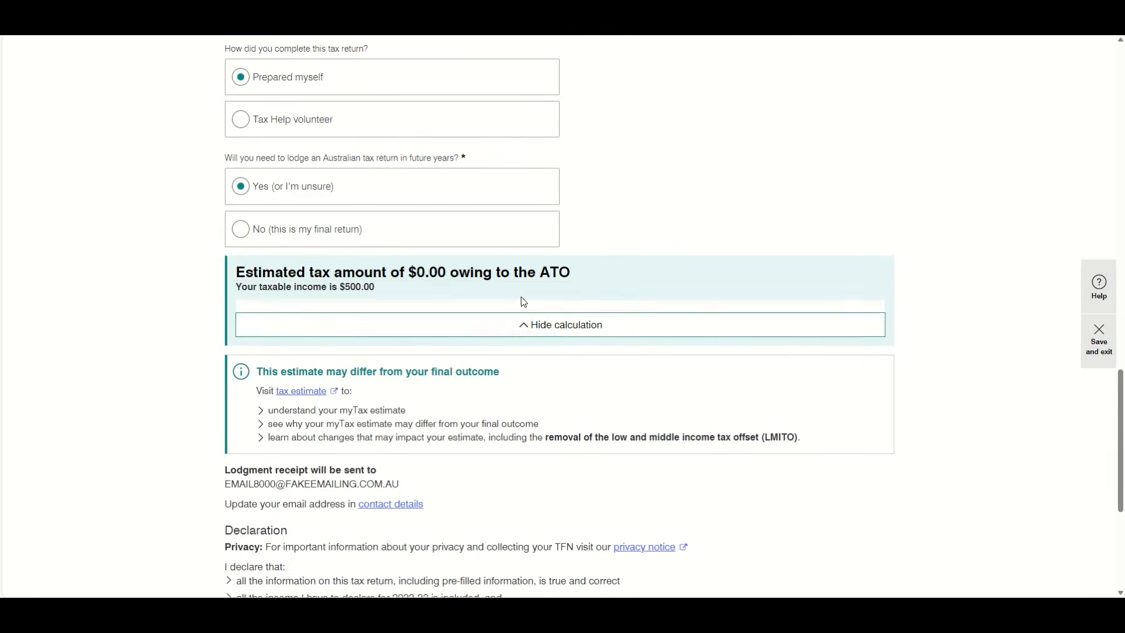
Sign the tax return declaration with the identification details used to log on.
scroll(613, 355, down, 7)
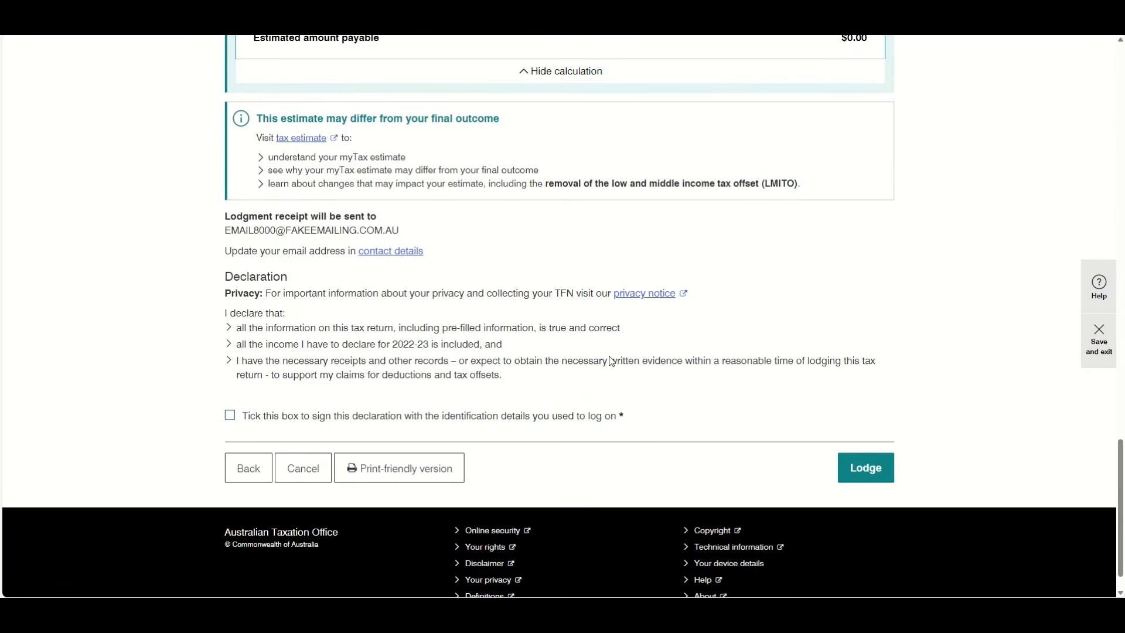
click(229, 416)
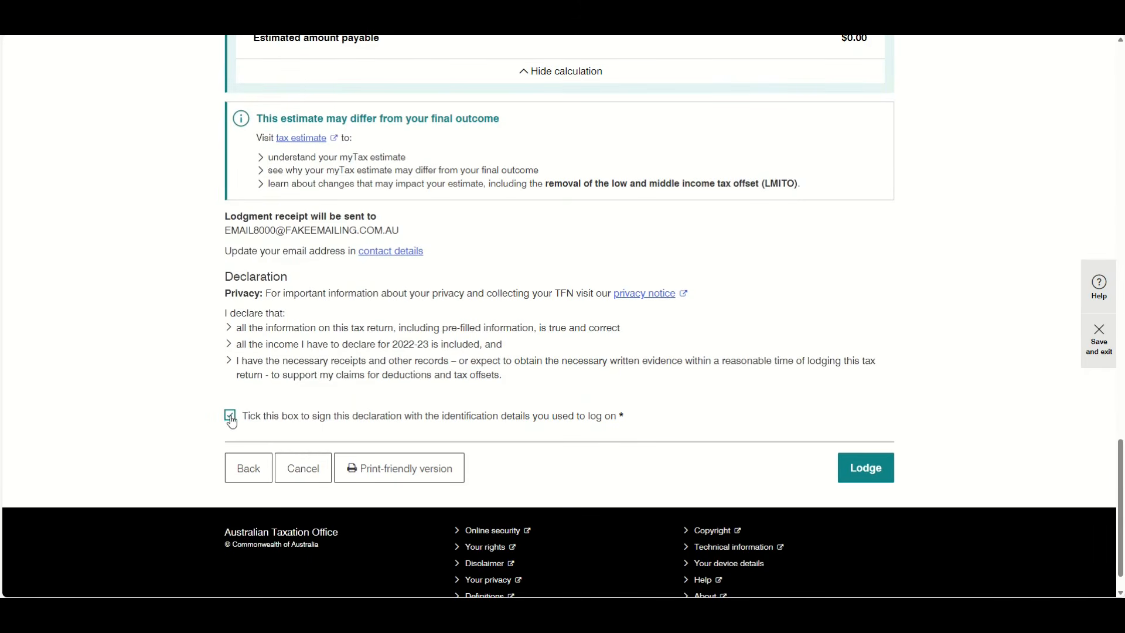